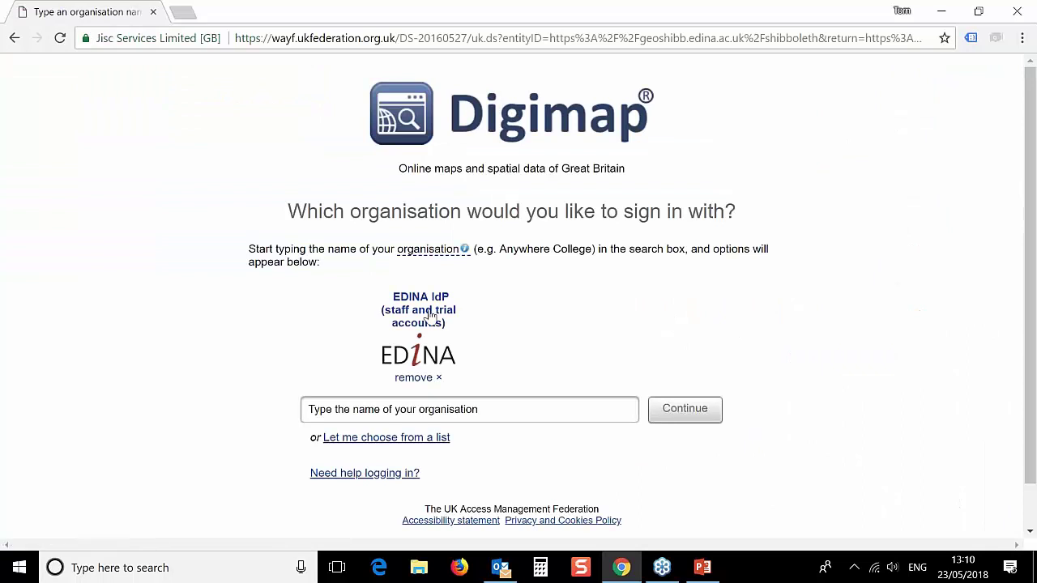
Sign in and centre Great Britain on the OS Roam map, narrowing and toggling the sidebar.
click(27, 278)
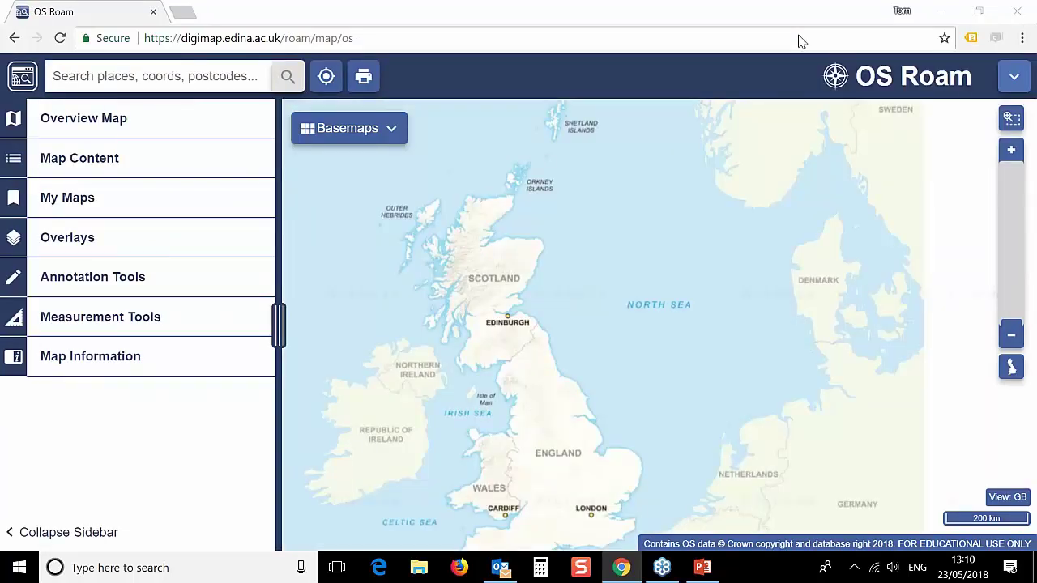
drag(493, 359, 626, 337)
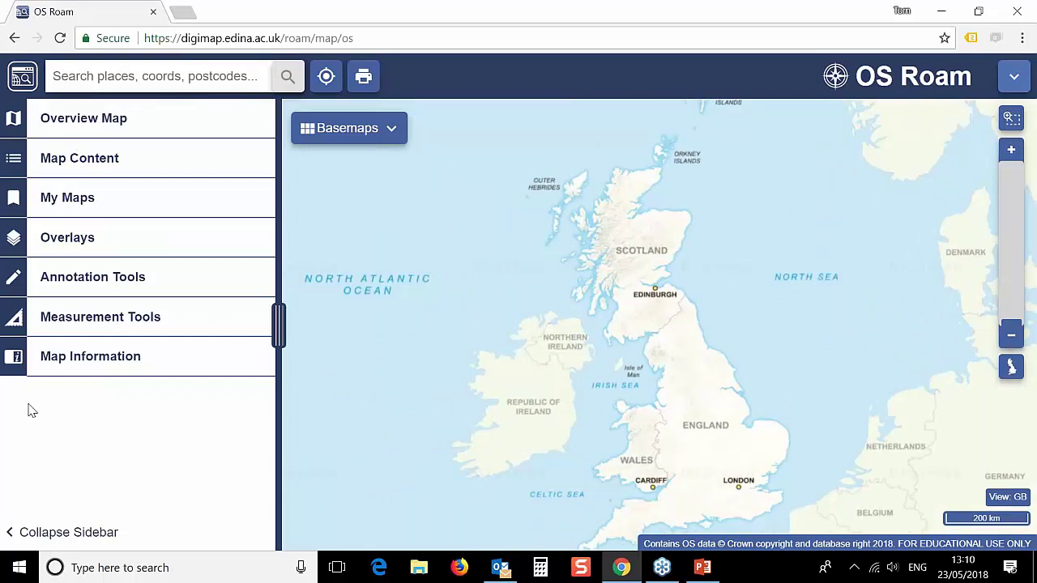
drag(279, 324, 300, 320)
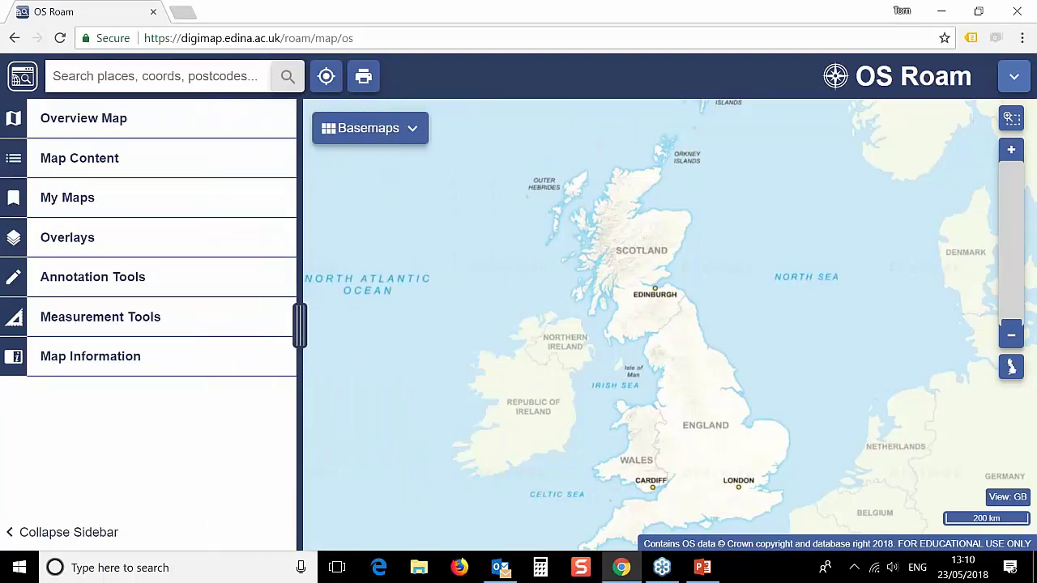
click(66, 540)
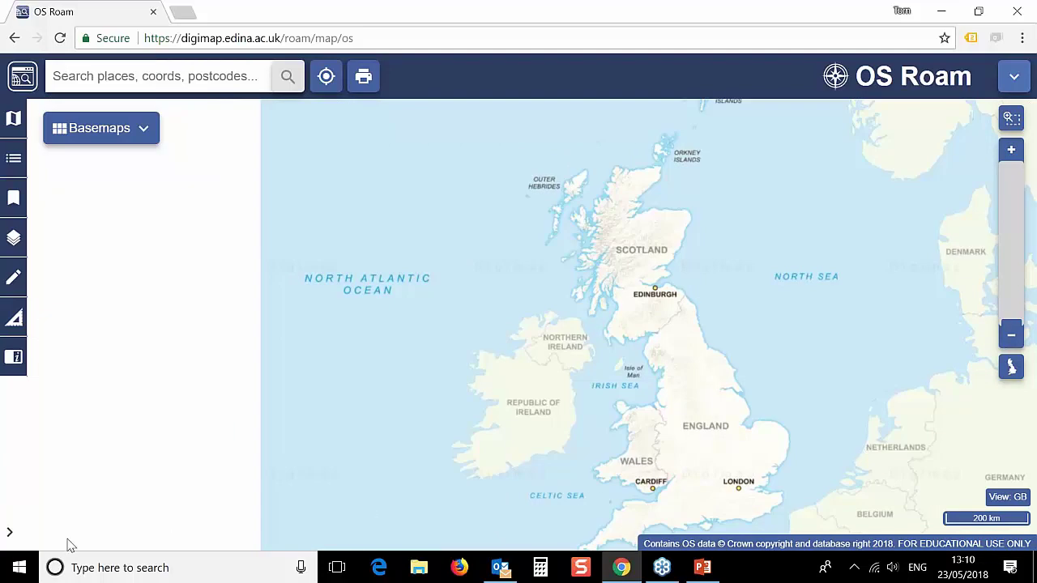
click(8, 537)
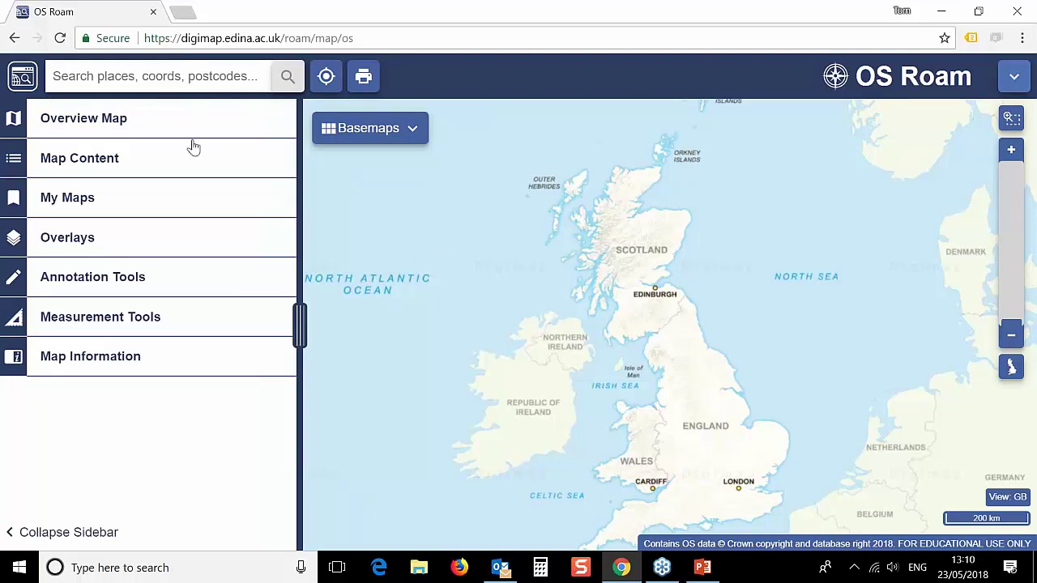
Open the Overview Map and zoom to the Regional view around Edinburgh.
click(63, 127)
drag(613, 308, 487, 294)
scroll(540, 303, up, 4)
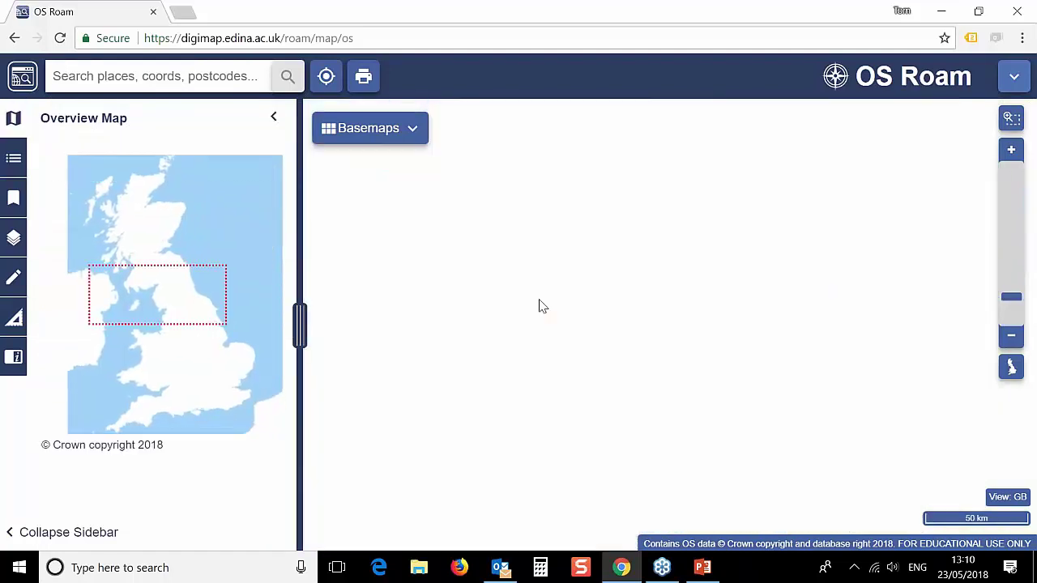
drag(549, 296, 592, 396)
scroll(507, 230, up, 1)
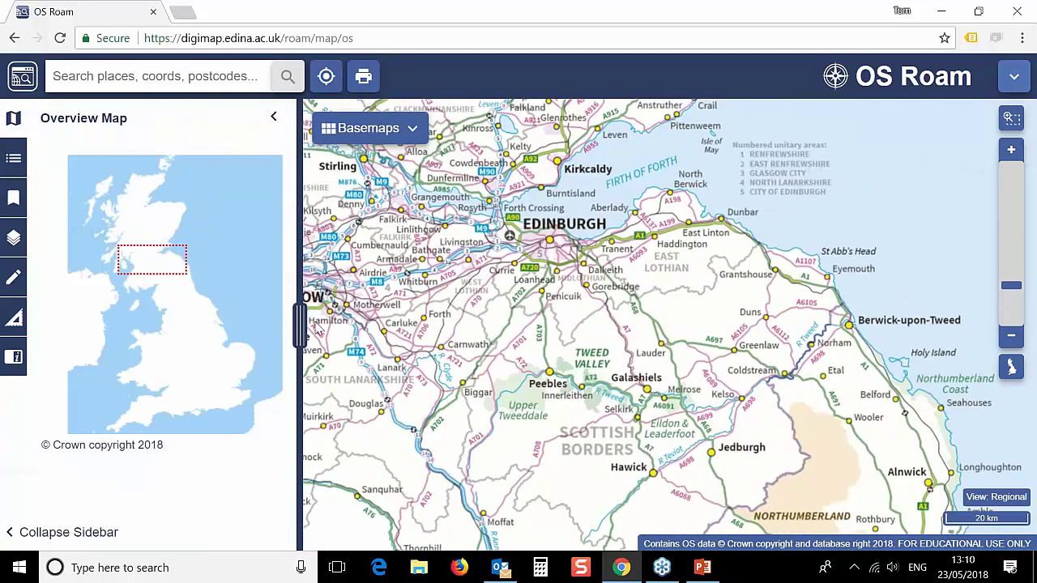
Pan west to bring Glasgow into view and show the Map Content legend.
mouse_move(293, 320)
mouse_down()
mouse_move(71, 309)
mouse_move(301, 321)
mouse_move(277, 324)
mouse_up()
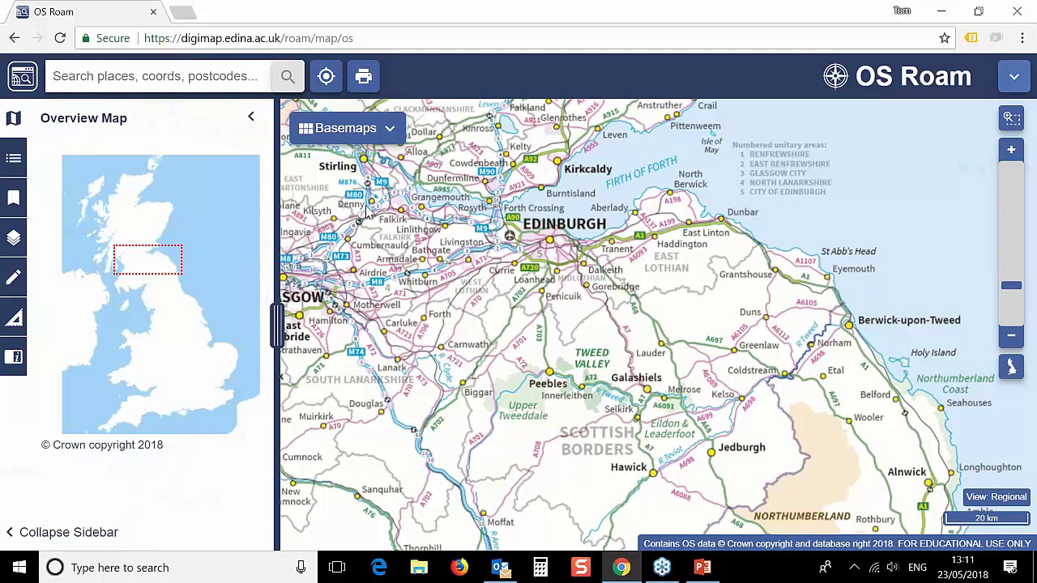
click(8, 535)
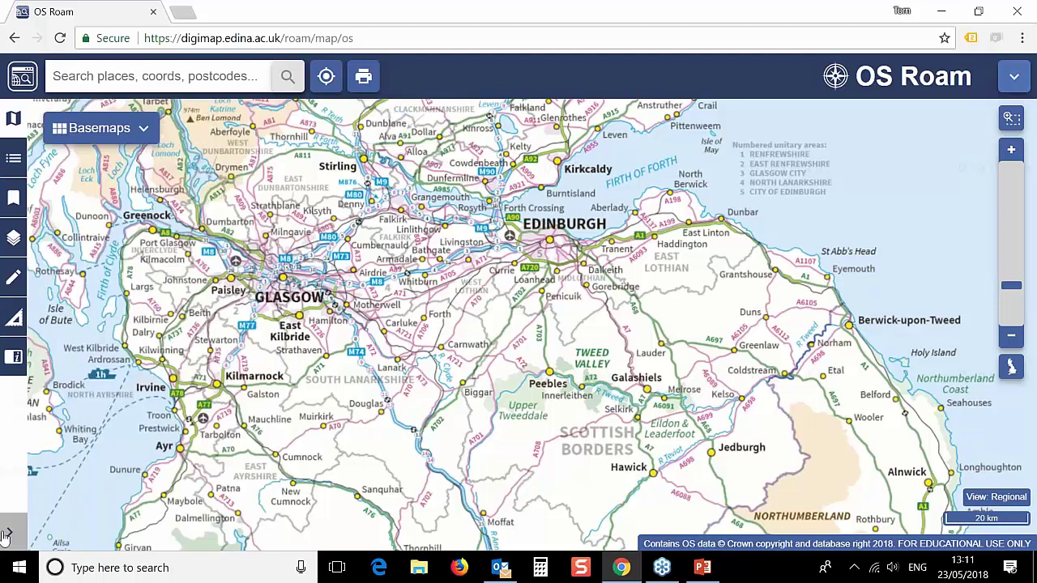
click(6, 535)
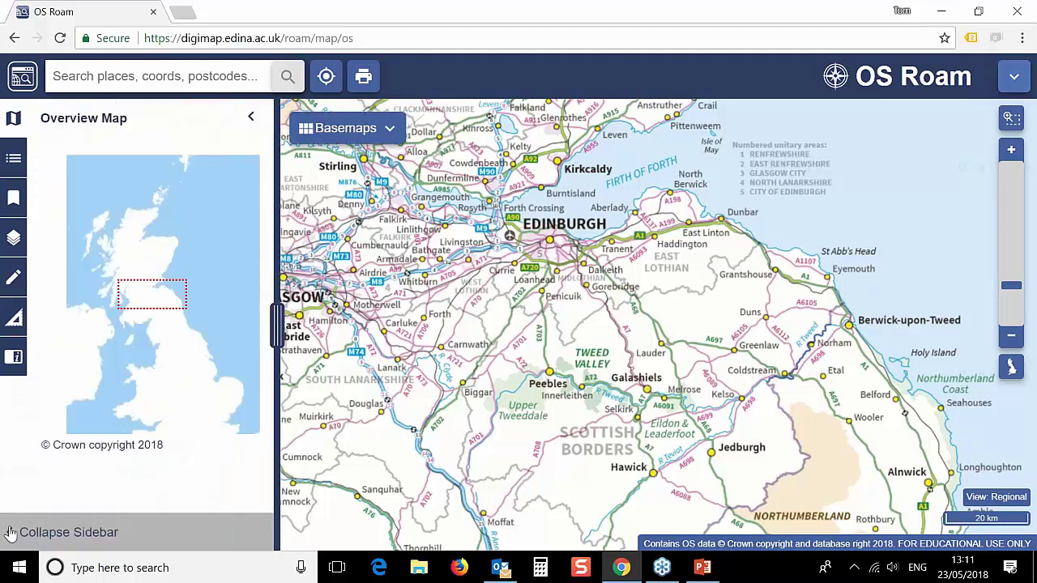
drag(633, 322, 746, 308)
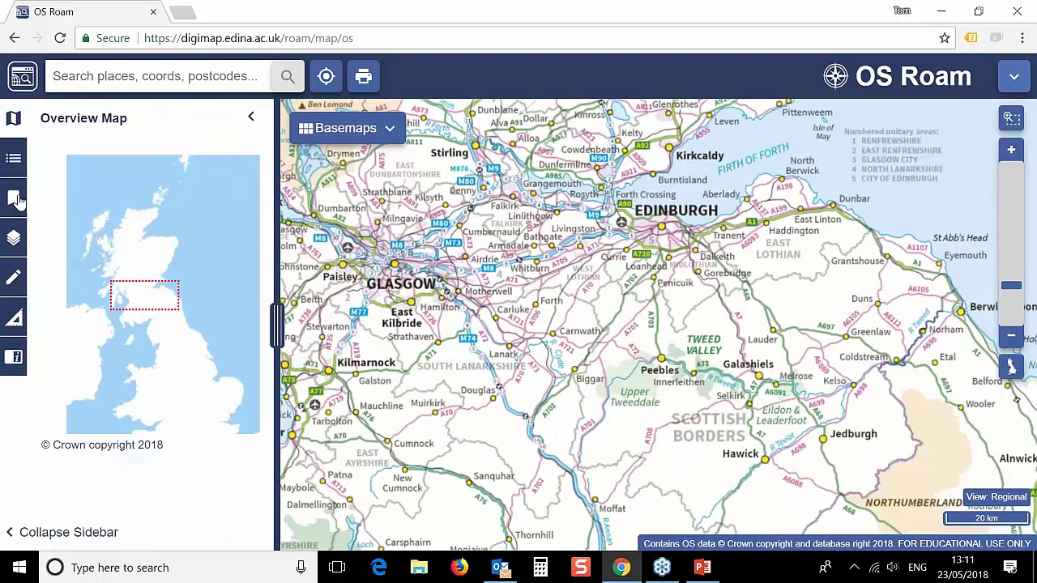
click(13, 159)
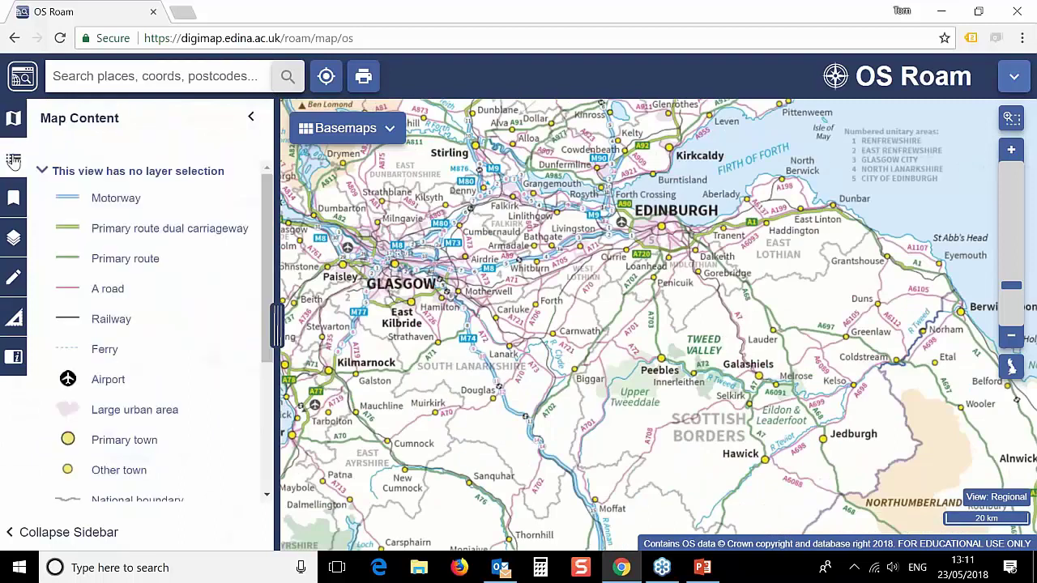
Zoom in to Edinburgh at city scale and switch the basemap to Strategi (2016).
scroll(685, 263, up, 2)
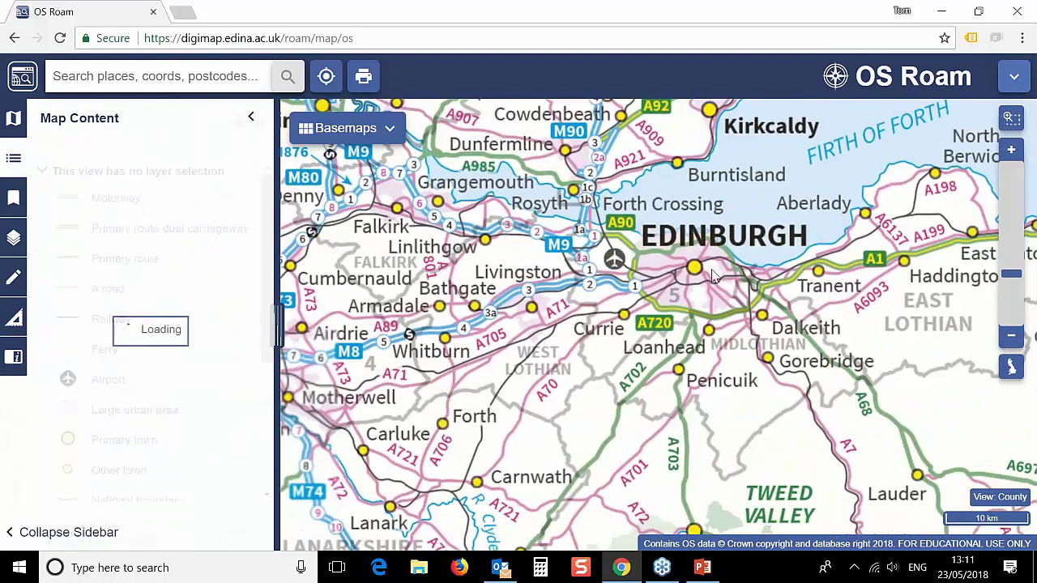
scroll(713, 262, up, 1)
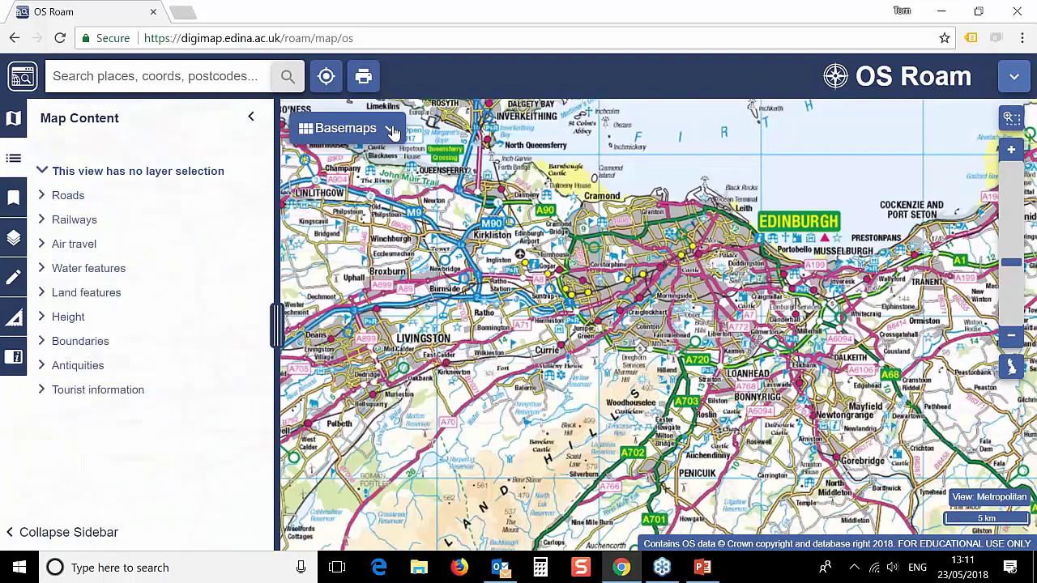
click(387, 130)
click(469, 199)
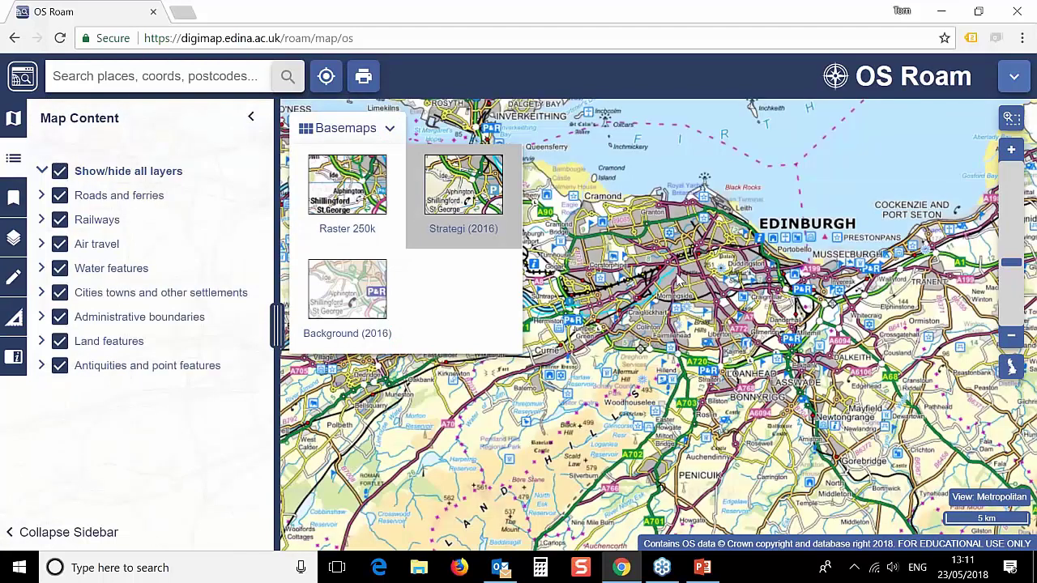
click(389, 130)
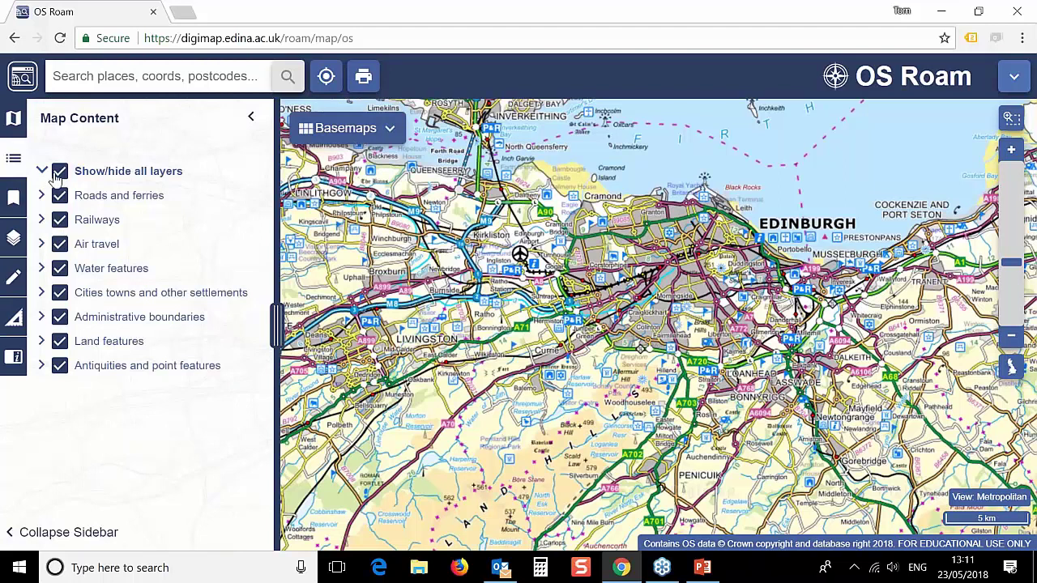
Hide the Roads and Railways layers, turn all layers back on, and pan to Cramond.
click(62, 197)
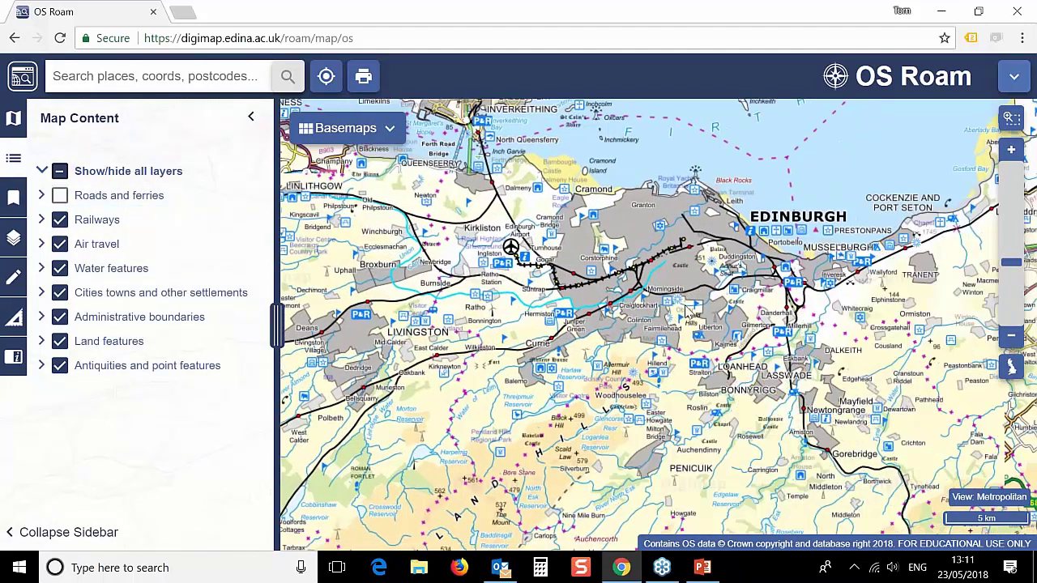
drag(669, 345, 661, 423)
scroll(660, 423, up, 3)
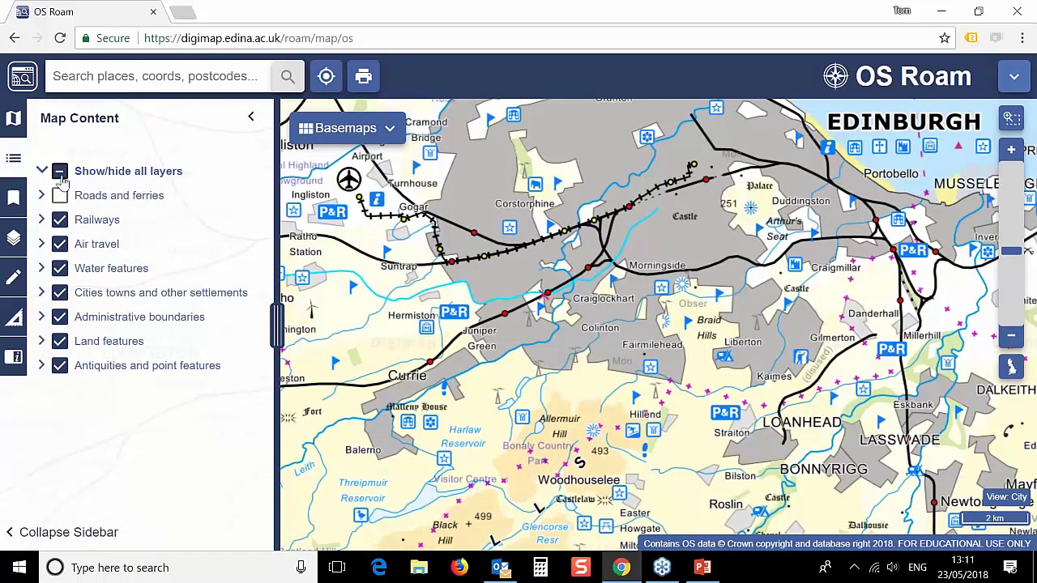
click(60, 222)
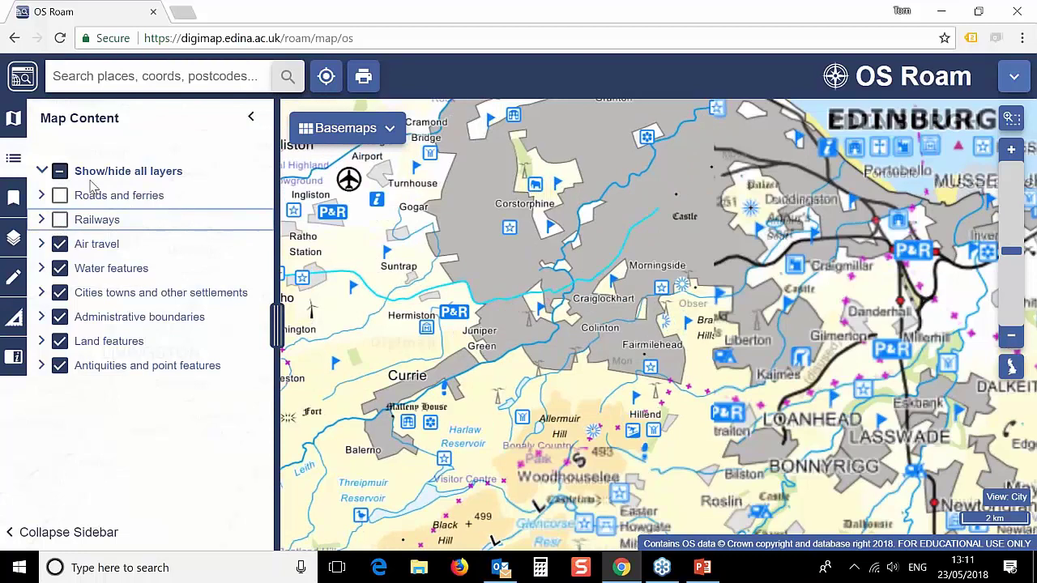
click(60, 172)
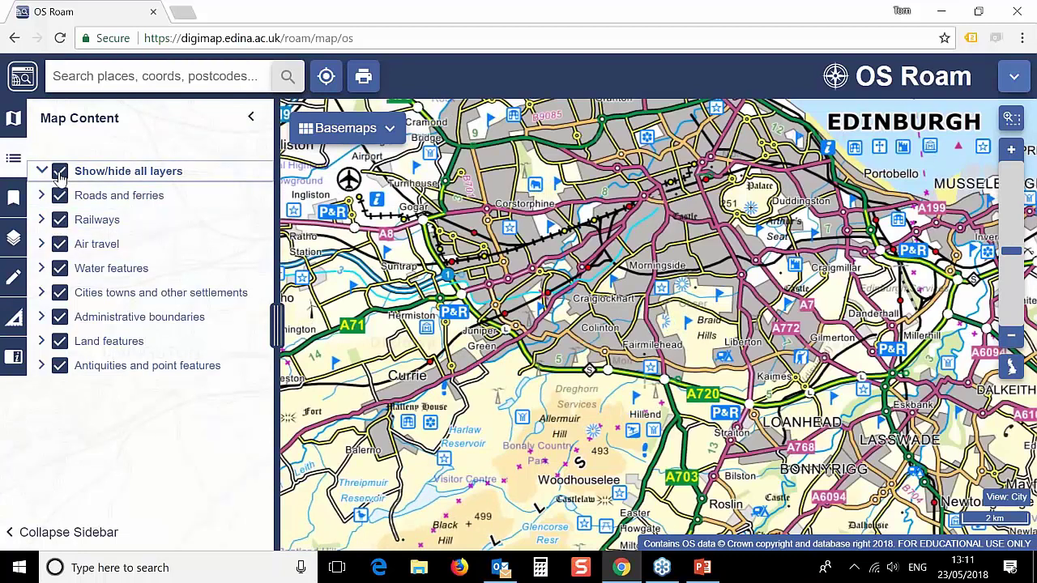
drag(587, 243, 595, 326)
Open the saved maps list and load the second saved Vector Map District map.
click(13, 199)
drag(496, 240, 613, 138)
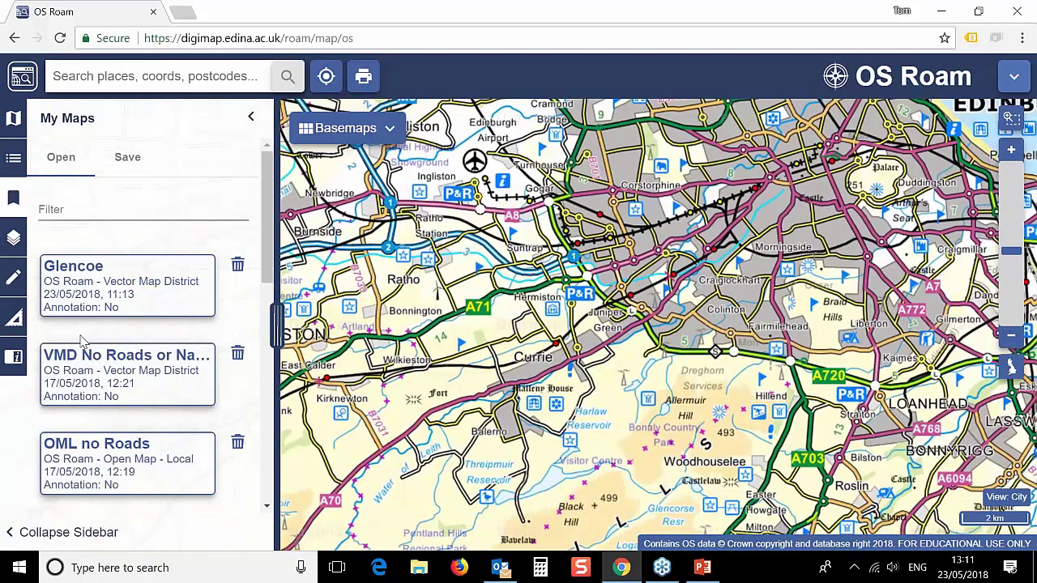
scroll(118, 365, down, 6)
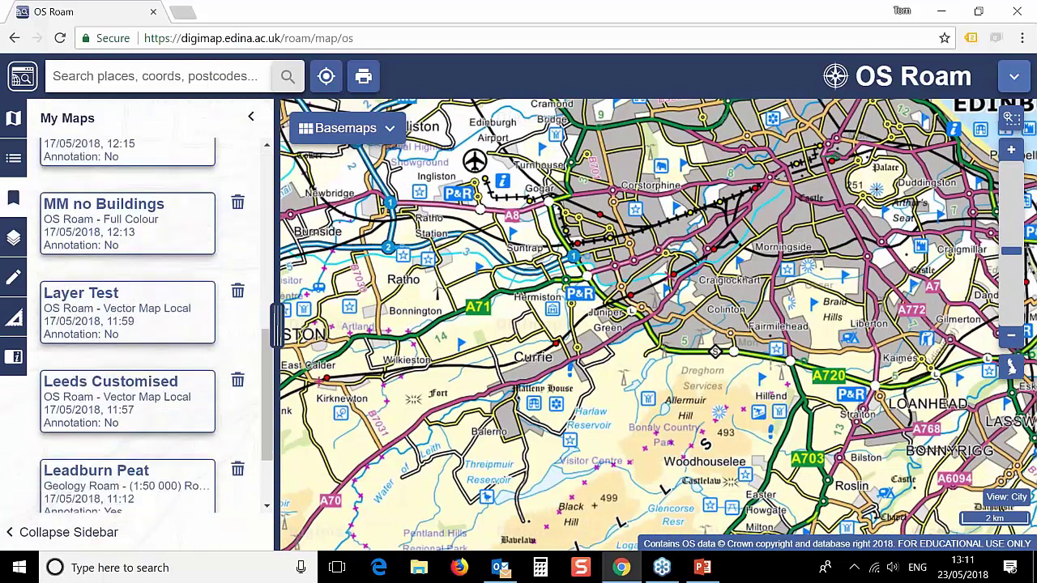
scroll(118, 369, up, 6)
scroll(118, 371, up, 1)
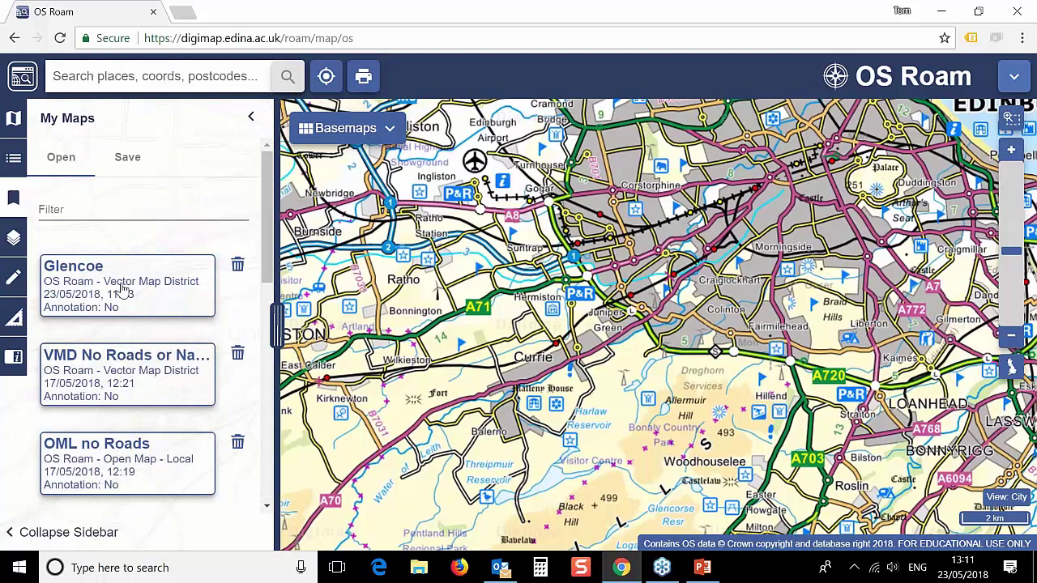
click(122, 369)
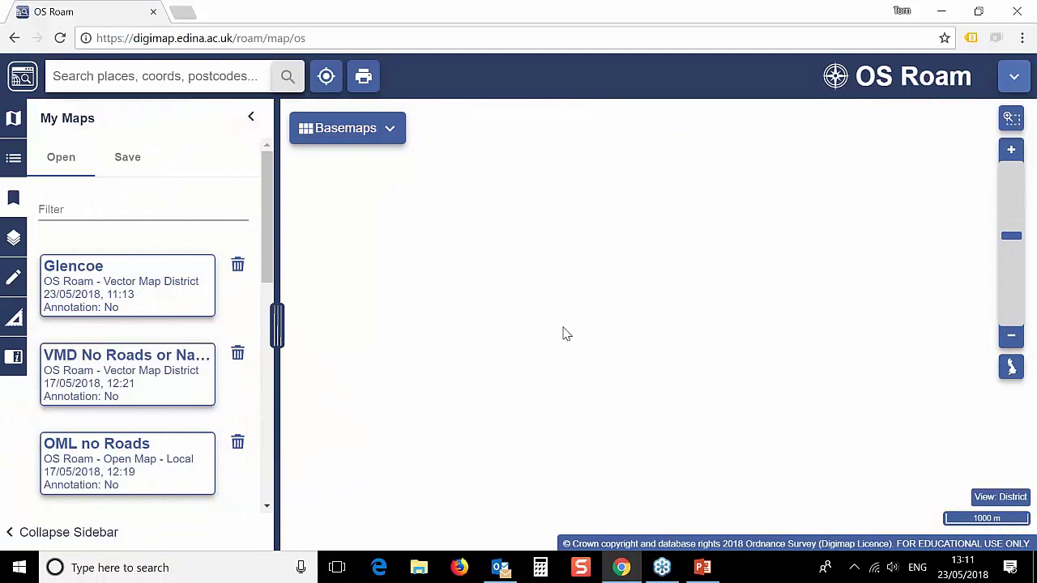
Centre the London map on Marylebone, then load the saved Glencoe map and show overlays.
scroll(585, 333, up, 1)
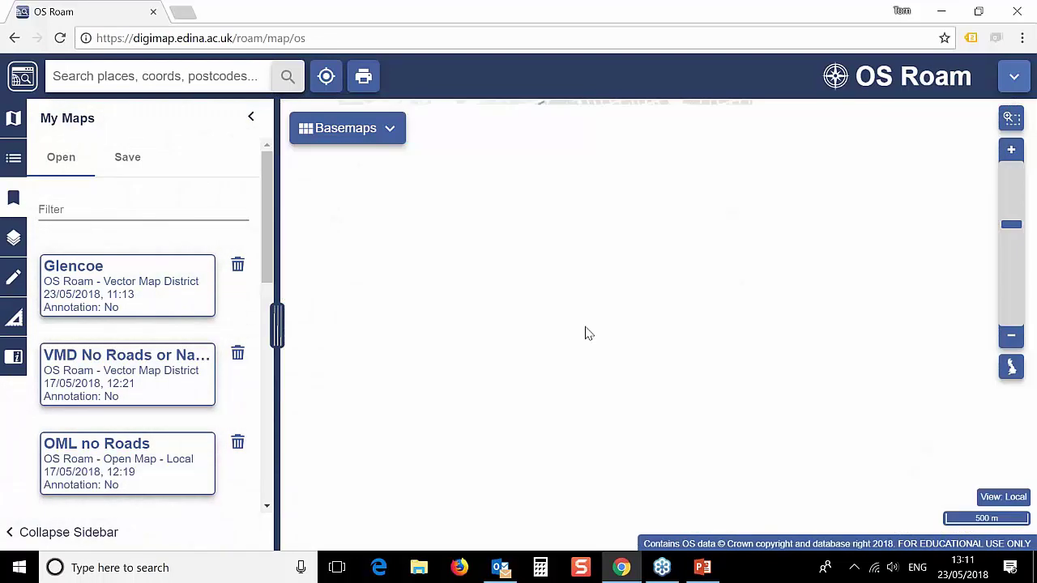
drag(739, 254, 691, 375)
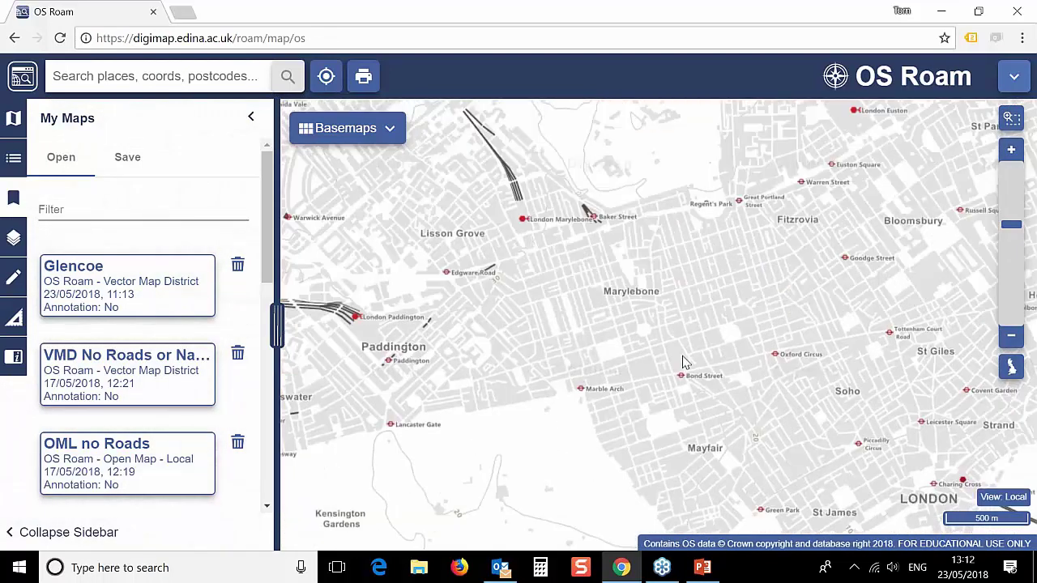
drag(359, 312, 377, 324)
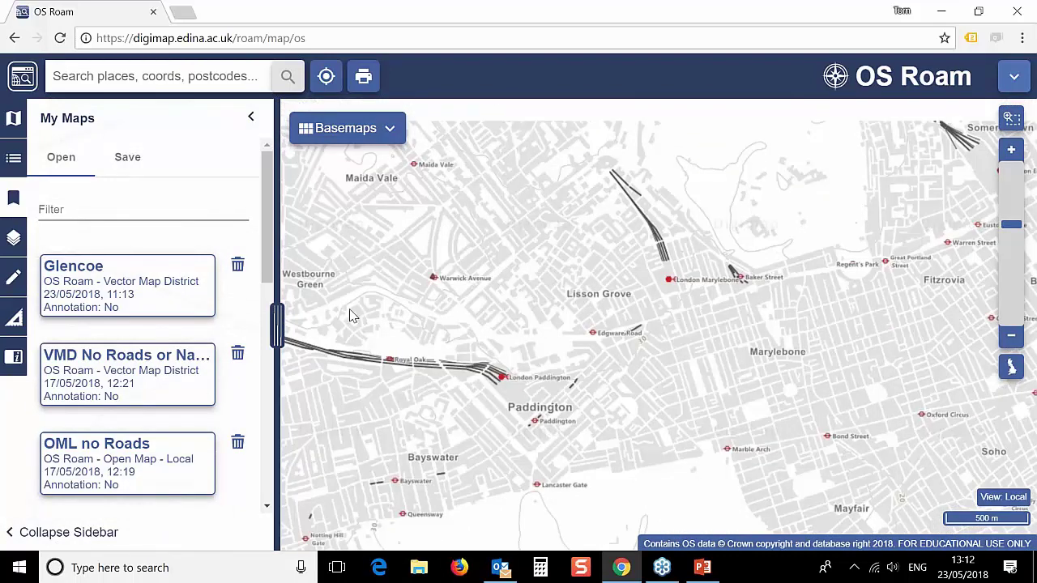
click(140, 286)
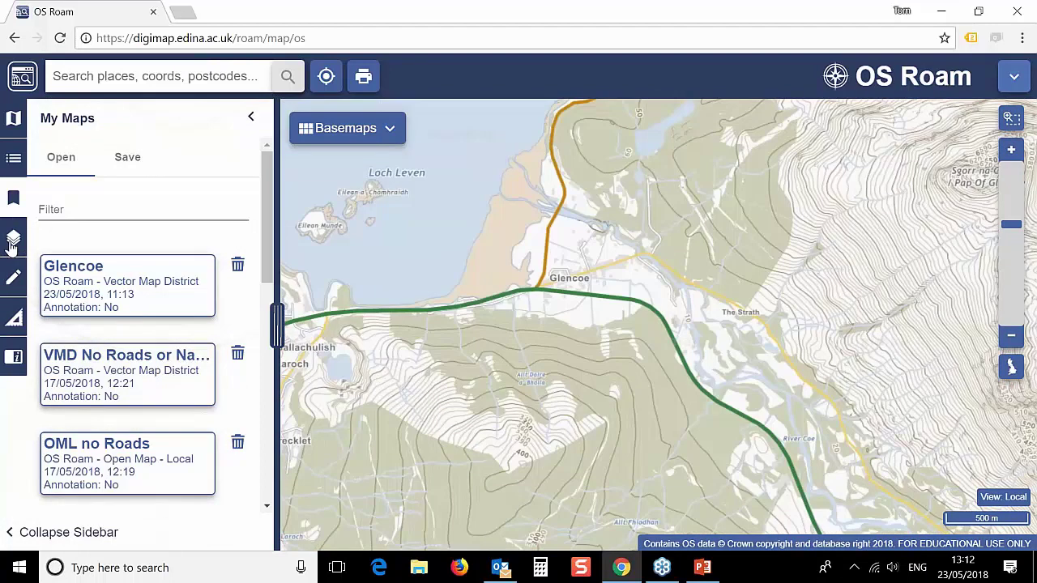
click(13, 241)
Preview Hill Shading over Loch Leven, switch it off, and bring up the Annotation Tools.
click(69, 162)
mouse_move(689, 324)
mouse_down()
mouse_move(834, 190)
mouse_move(873, 220)
mouse_move(834, 347)
mouse_up()
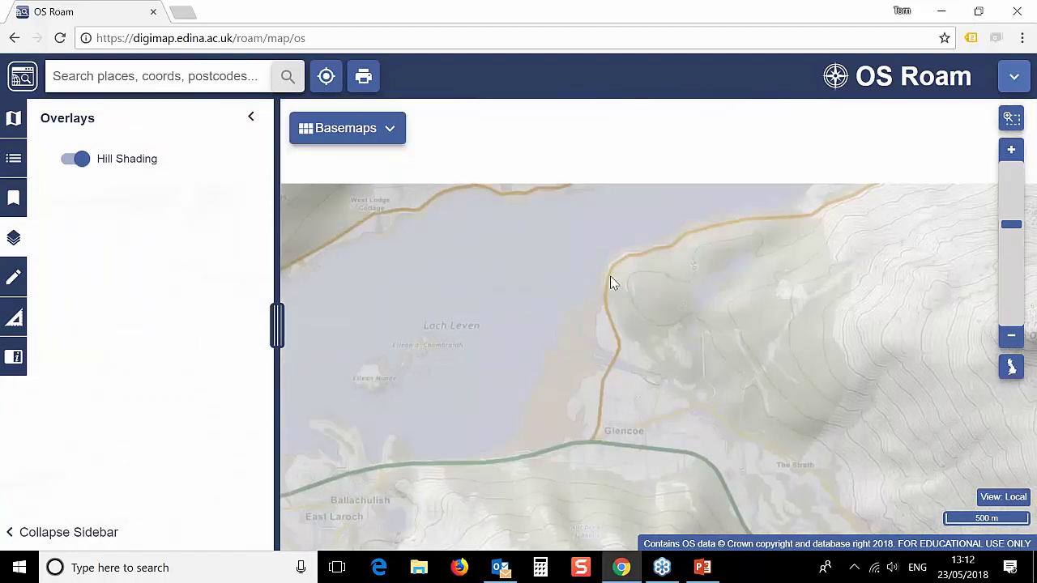
click(84, 162)
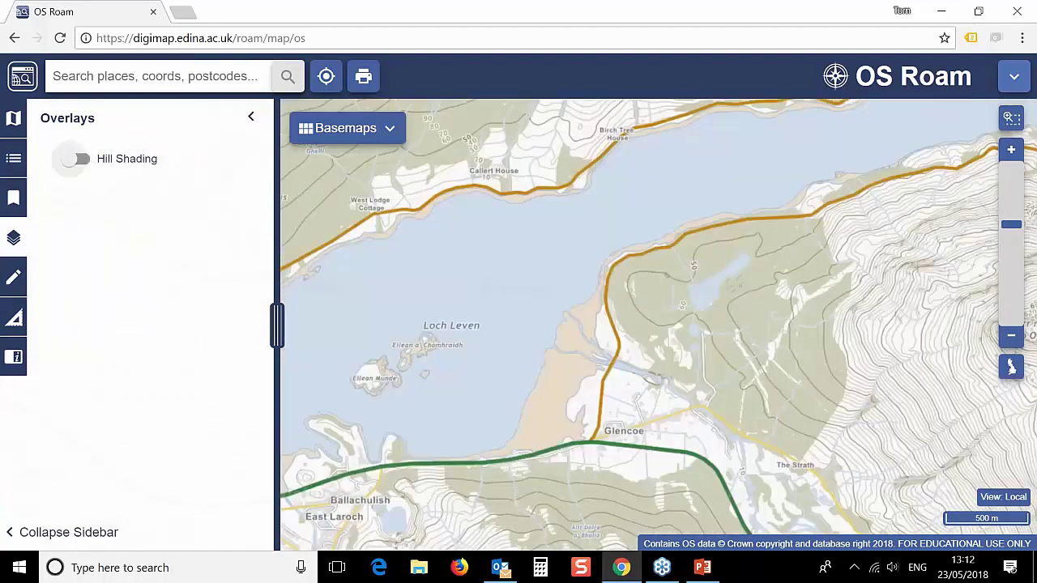
click(14, 281)
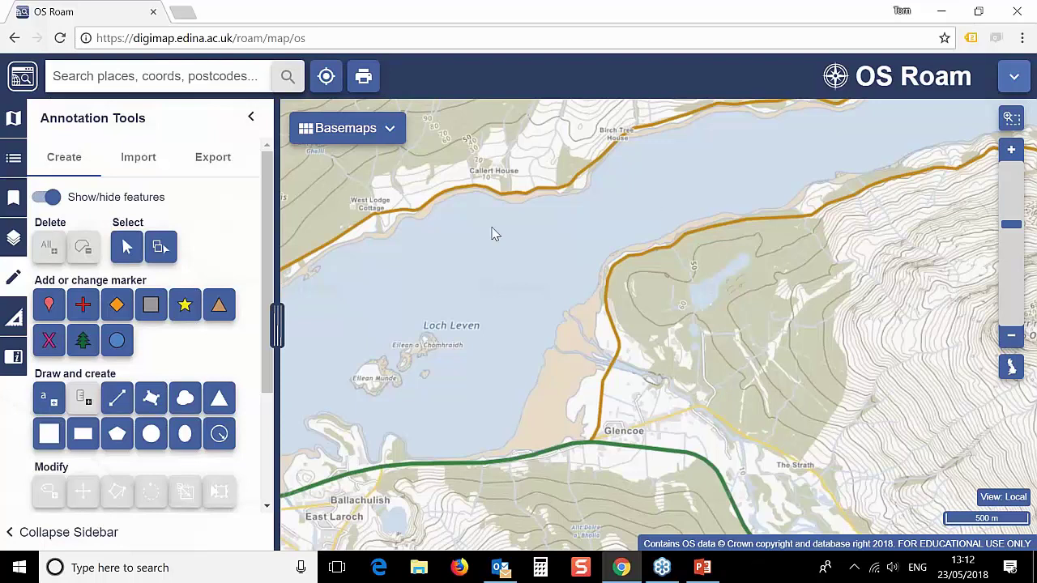
Widen the map, pan to the hills south of Glencoe, and place four red cross markers.
drag(276, 331, 186, 316)
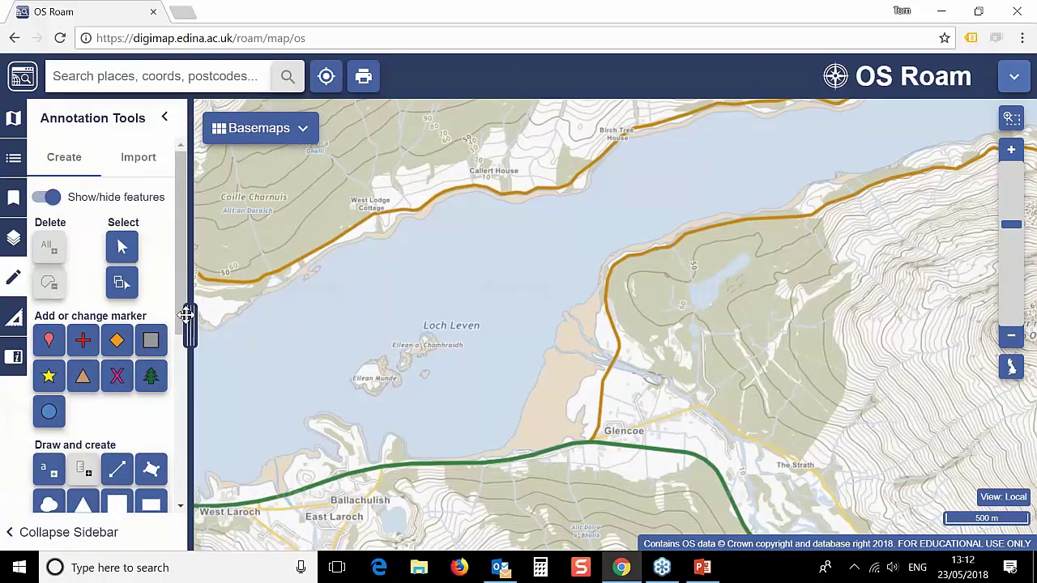
drag(764, 289, 673, 171)
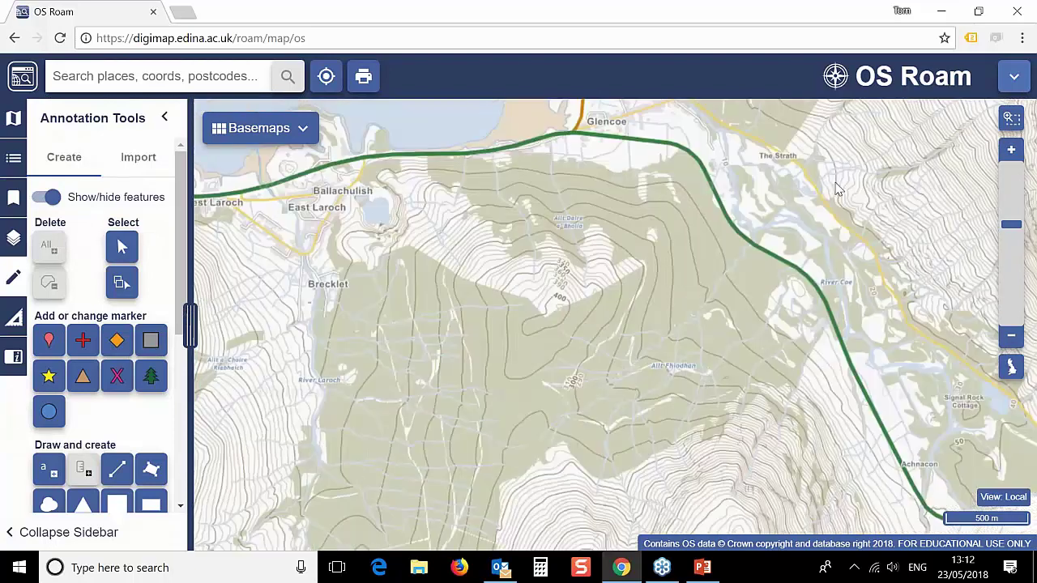
click(85, 342)
click(547, 288)
click(821, 243)
click(729, 187)
click(562, 179)
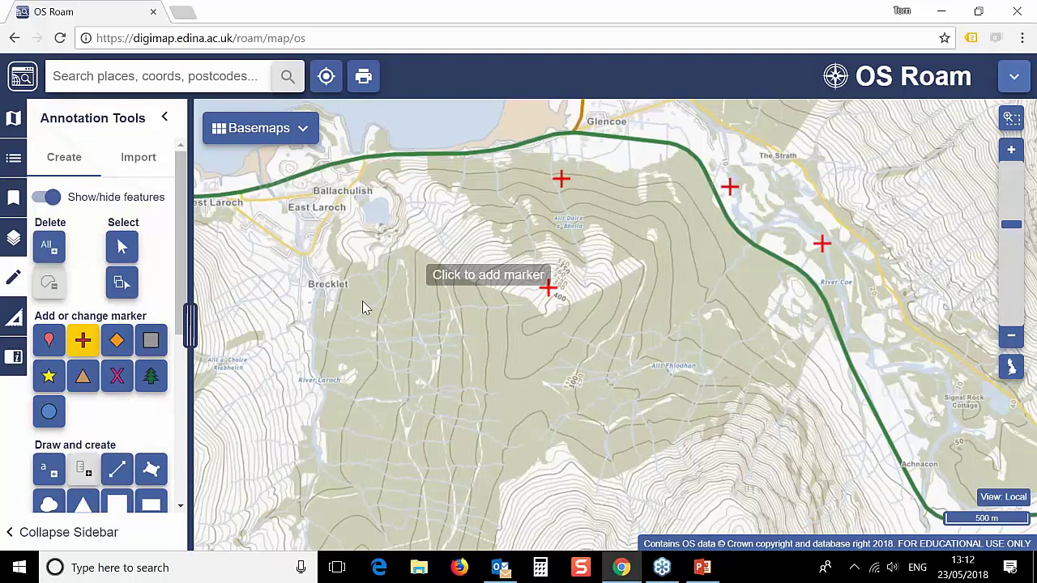
Drop two red pin markers on the hillside.
click(49, 343)
click(695, 268)
click(601, 291)
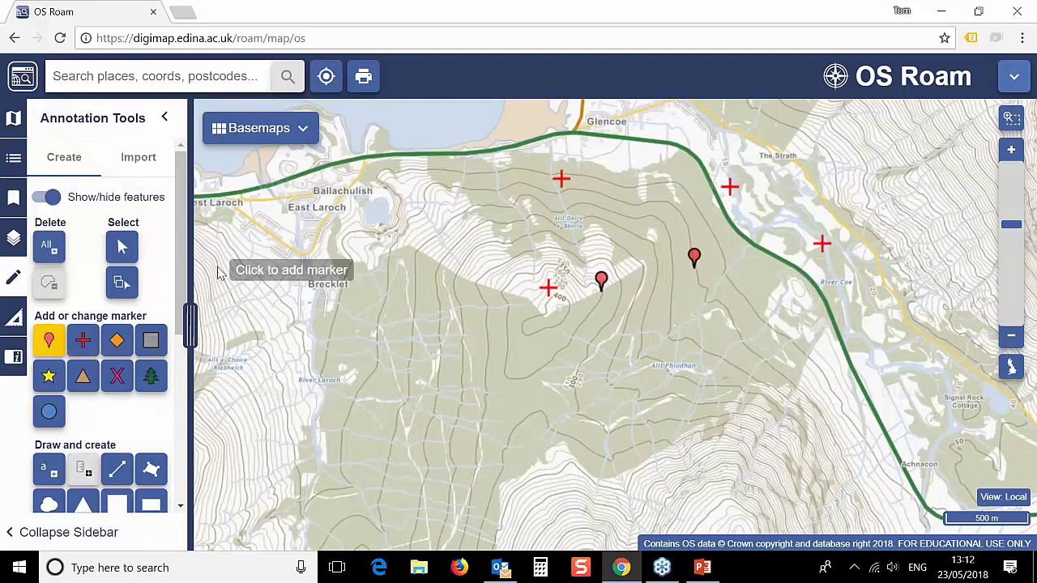
scroll(176, 294, down, 1)
scroll(176, 295, down, 2)
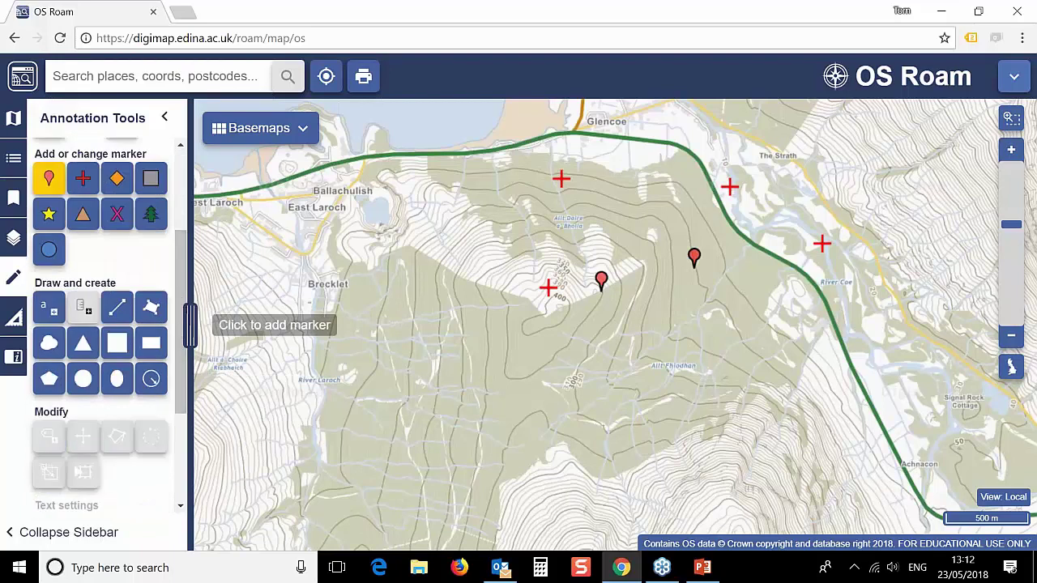
Draw a square from near Ballachulish over Brecklet.
click(116, 347)
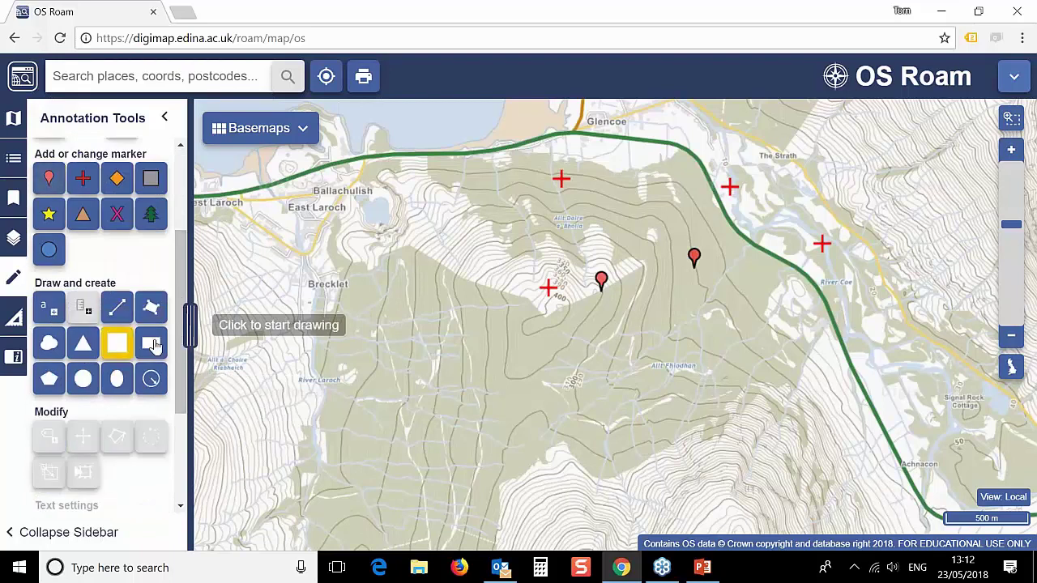
click(399, 249)
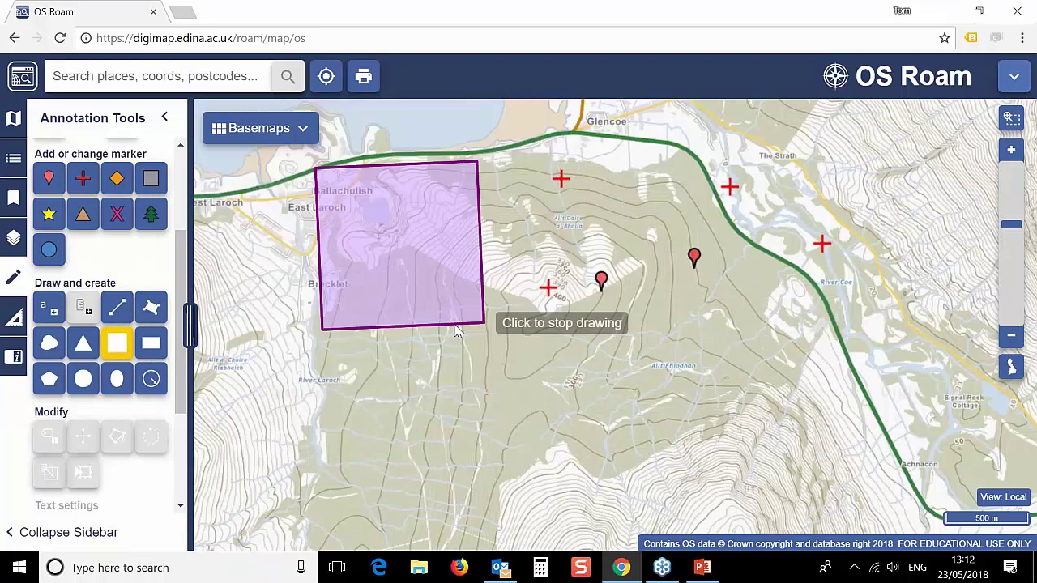
click(498, 345)
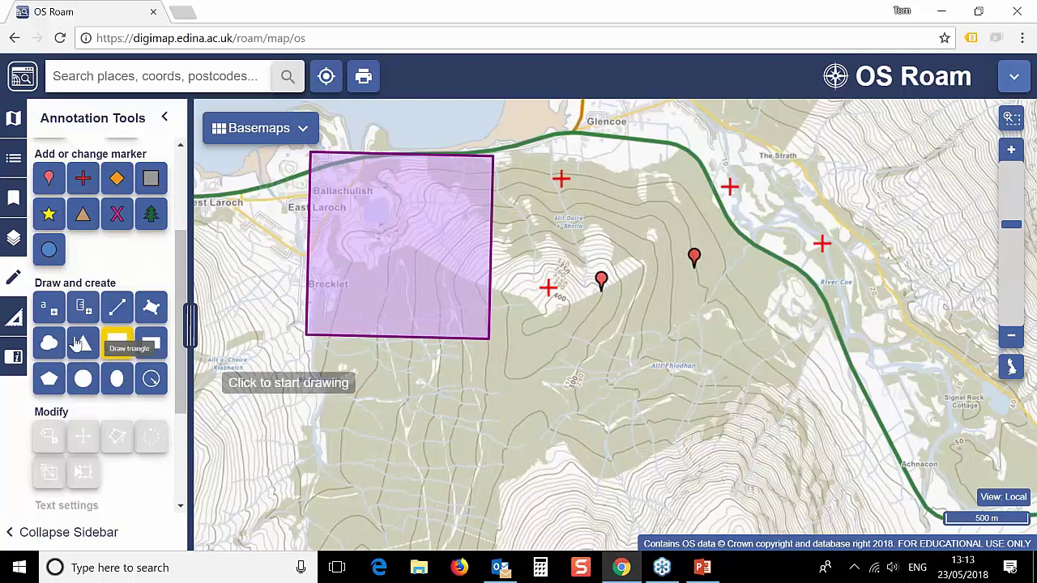
Draw a large freehand area over the River Coe valley and a small triangle among the markers.
click(150, 306)
click(659, 316)
mouse_move(653, 328)
mouse_down()
mouse_move(566, 422)
mouse_move(876, 485)
mouse_move(914, 257)
mouse_move(722, 239)
mouse_up()
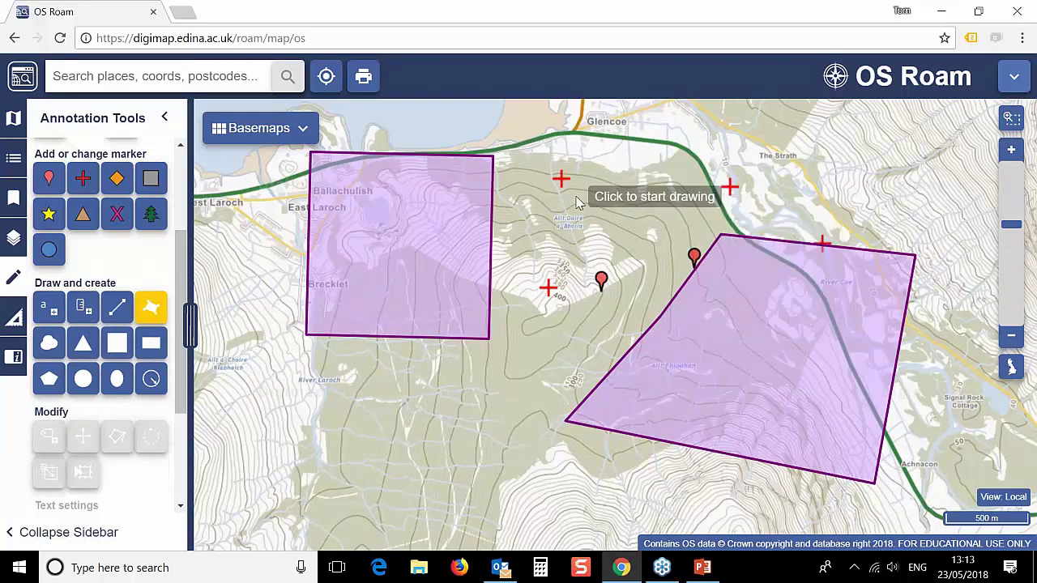
mouse_move(567, 194)
mouse_down()
mouse_move(525, 236)
mouse_move(614, 247)
mouse_up()
double_click(615, 247)
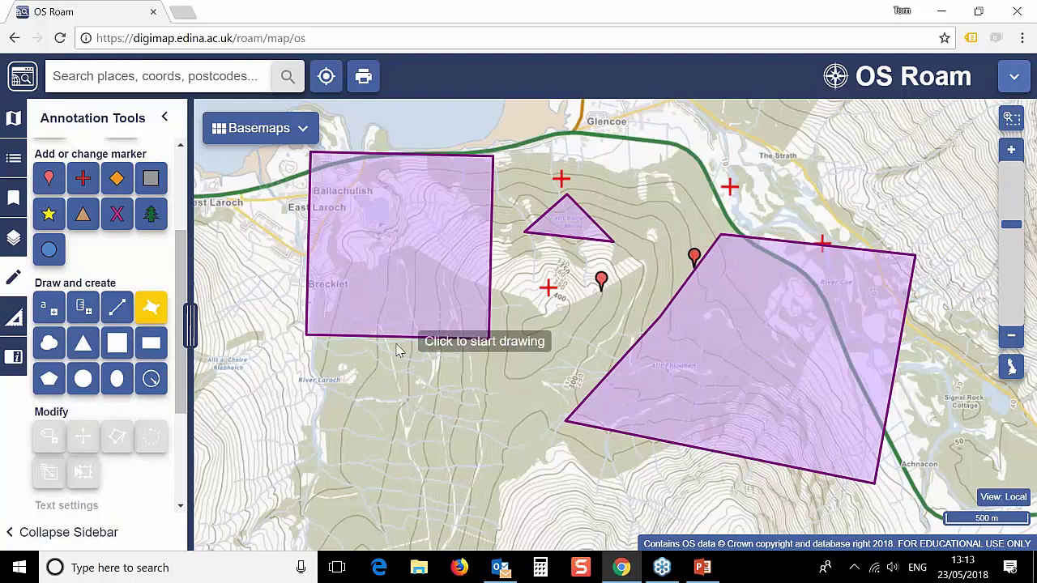
scroll(100, 318, up, 3)
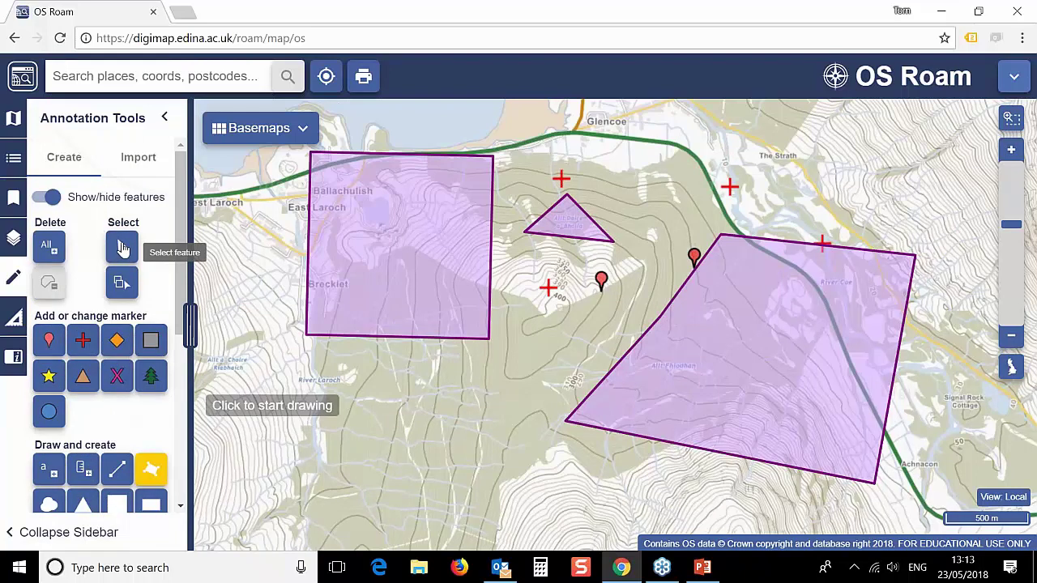
Select the Brecklet square and move it south toward River Laroch.
click(123, 250)
click(411, 230)
scroll(178, 325, down, 3)
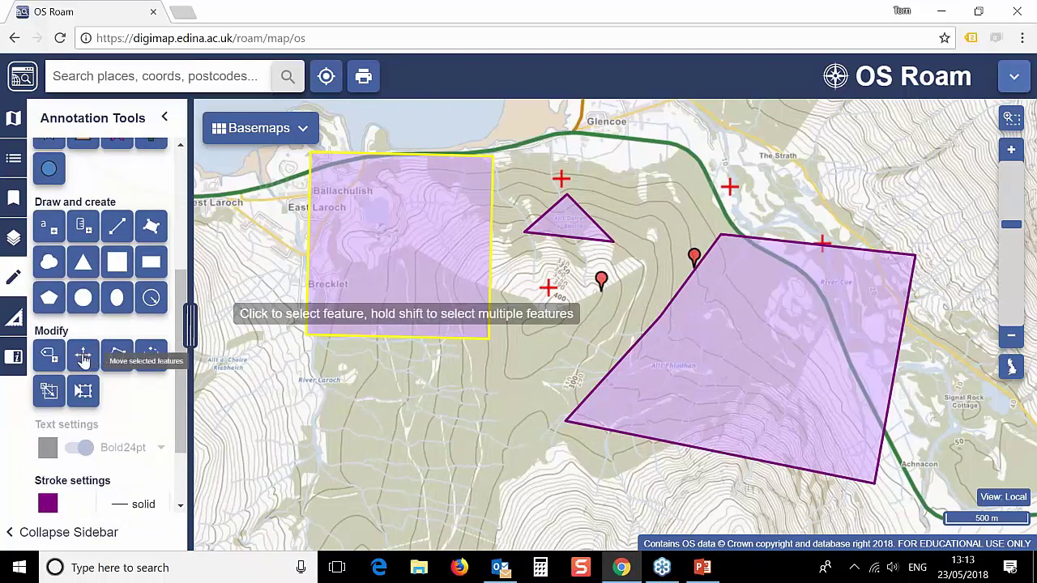
click(84, 356)
drag(433, 240, 357, 297)
drag(381, 297, 435, 341)
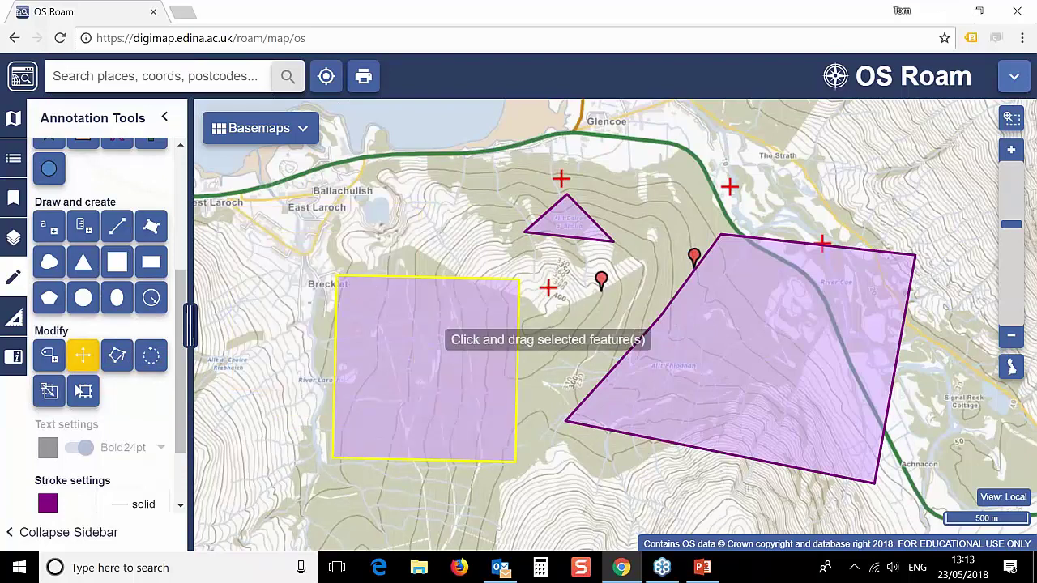
Reshape the square into a five-sided polygon with a northern peak by adding and deleting vertices.
click(117, 360)
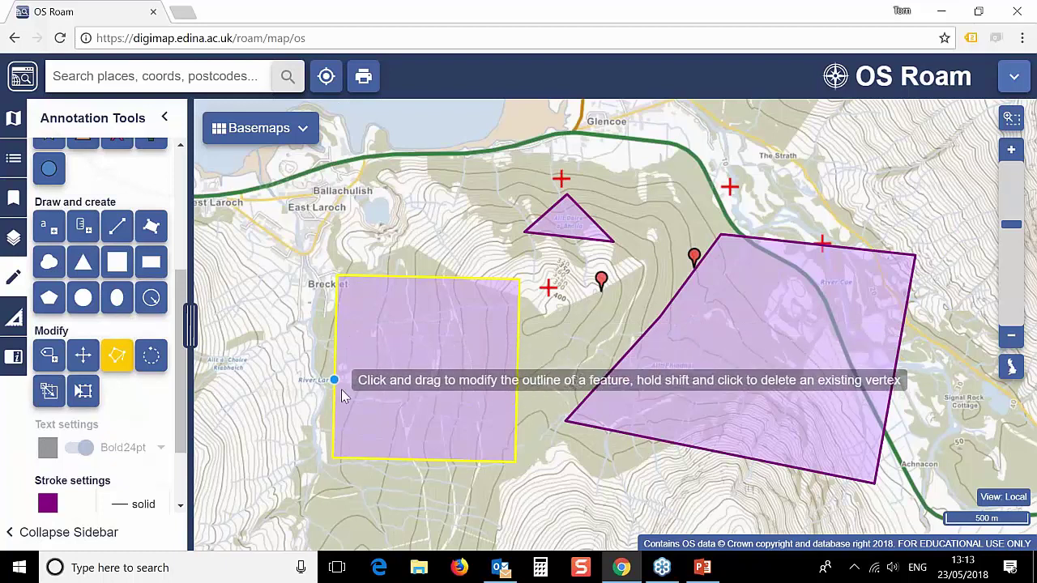
drag(335, 356, 248, 346)
drag(421, 278, 466, 171)
drag(348, 271, 413, 359)
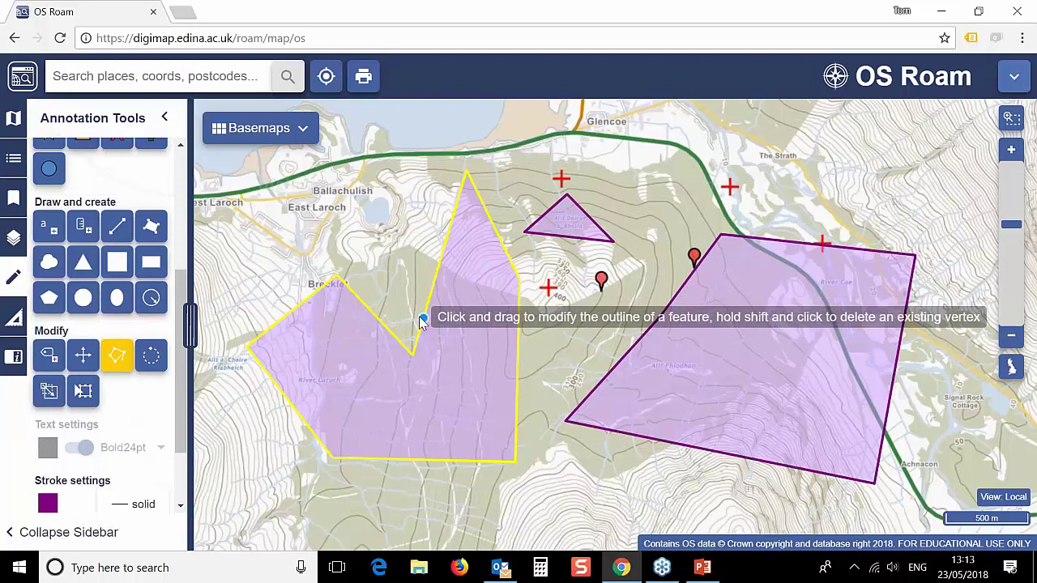
shift+click(412, 358)
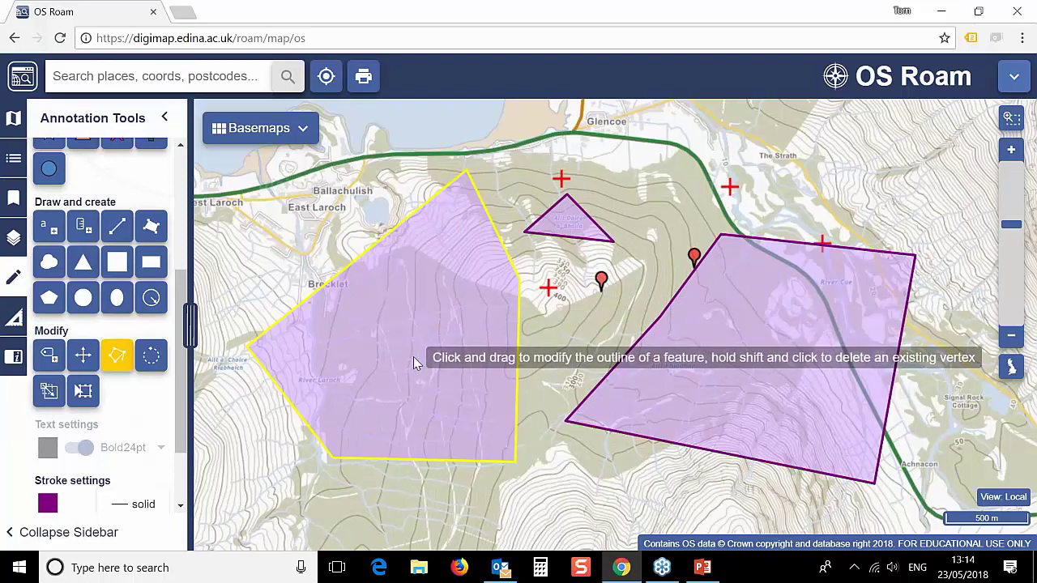
click(85, 393)
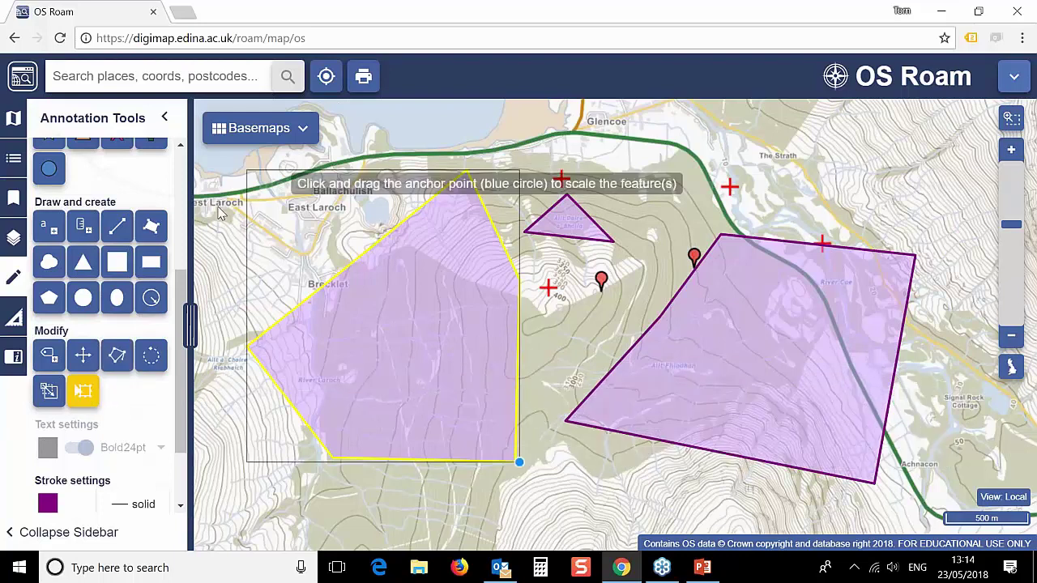
Shrink the reshaped polygon with the scale tools, rotate it clockwise, and start a text label.
drag(519, 462, 508, 420)
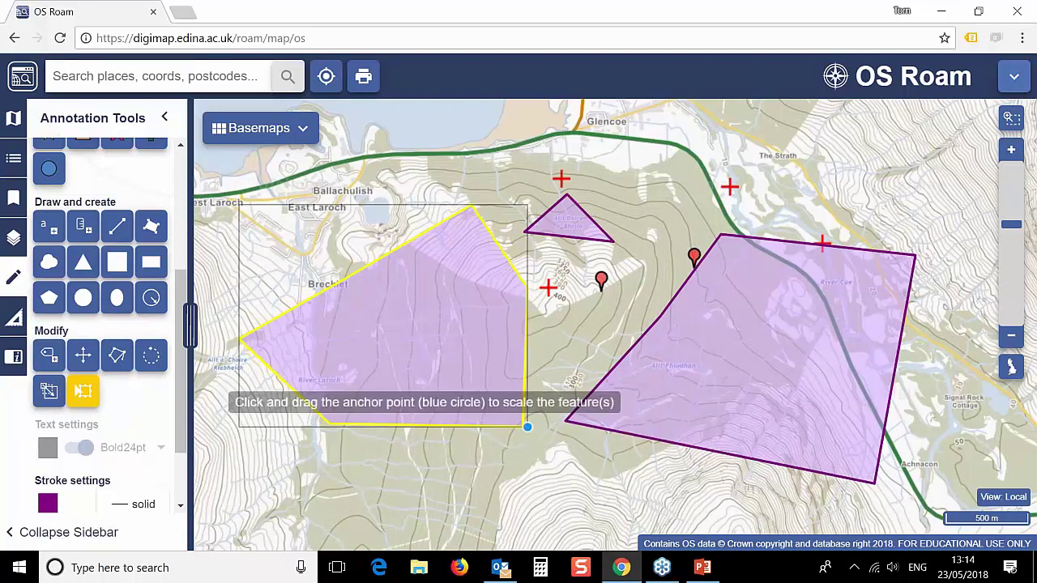
click(49, 390)
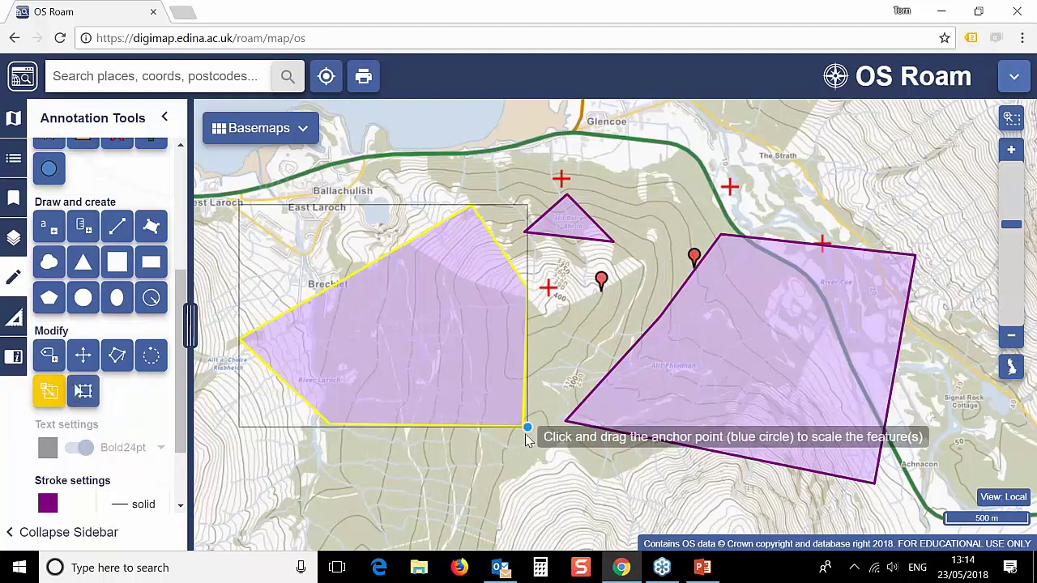
drag(526, 428, 574, 397)
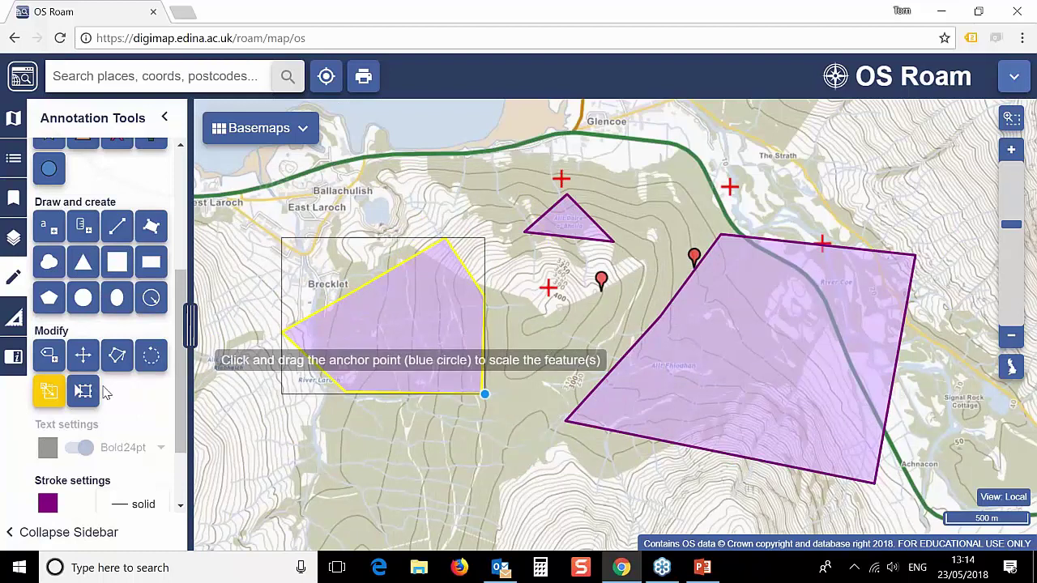
click(152, 359)
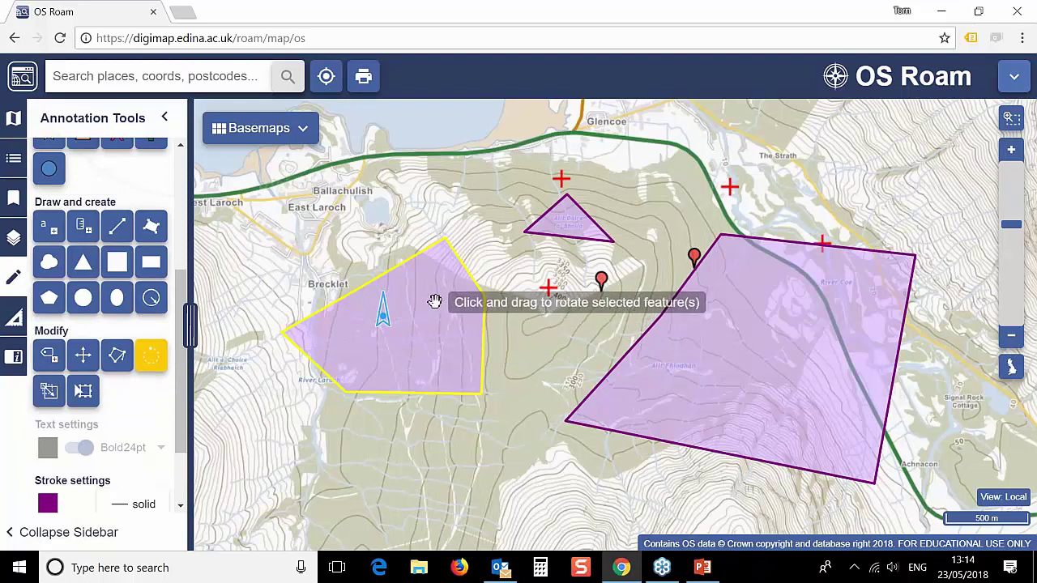
drag(430, 294, 400, 373)
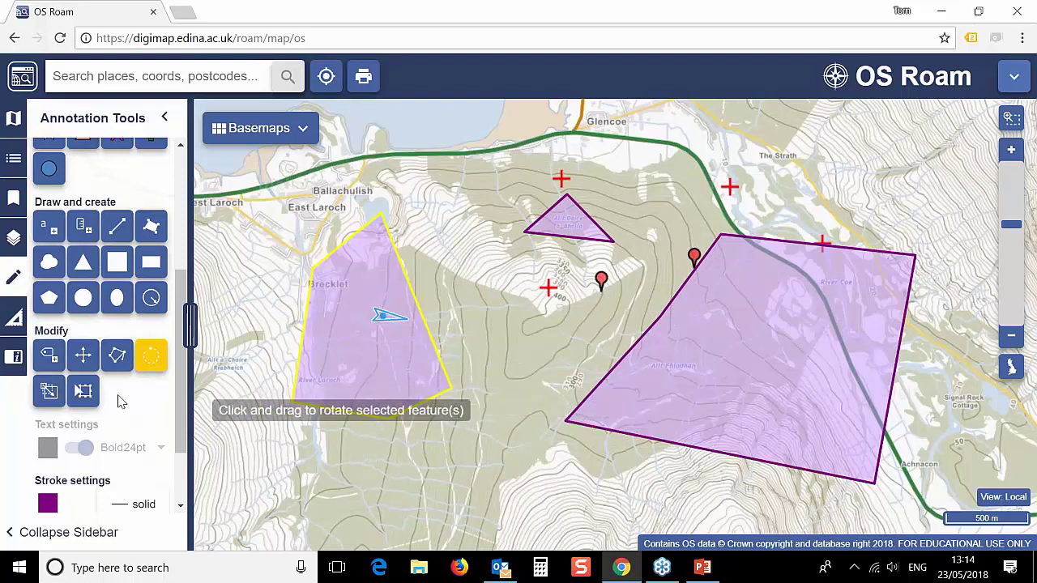
click(49, 357)
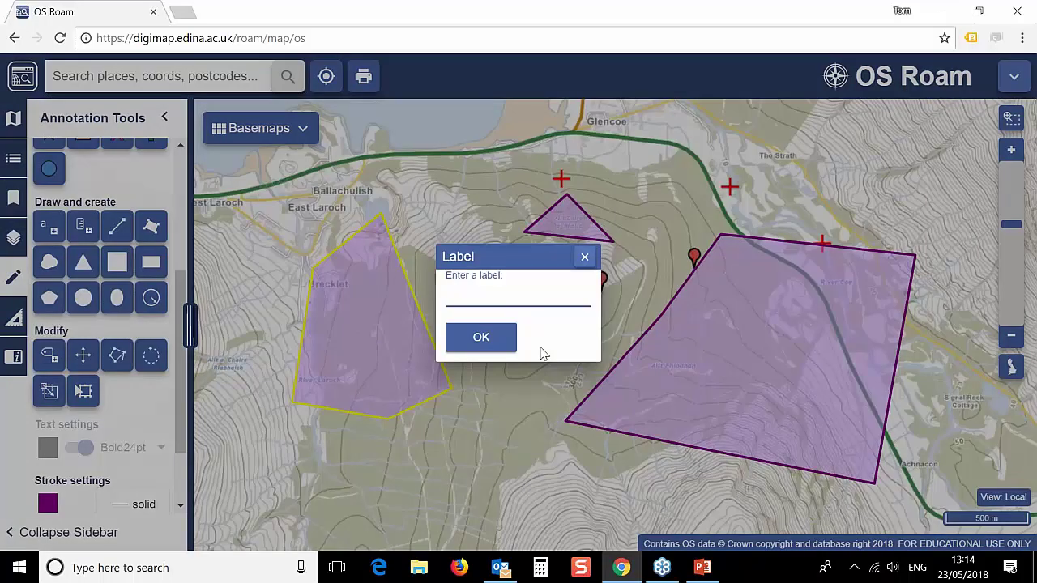
Confirm the 'Test' label and add a 2.12 km² area label to the large purple polygon.
click(484, 338)
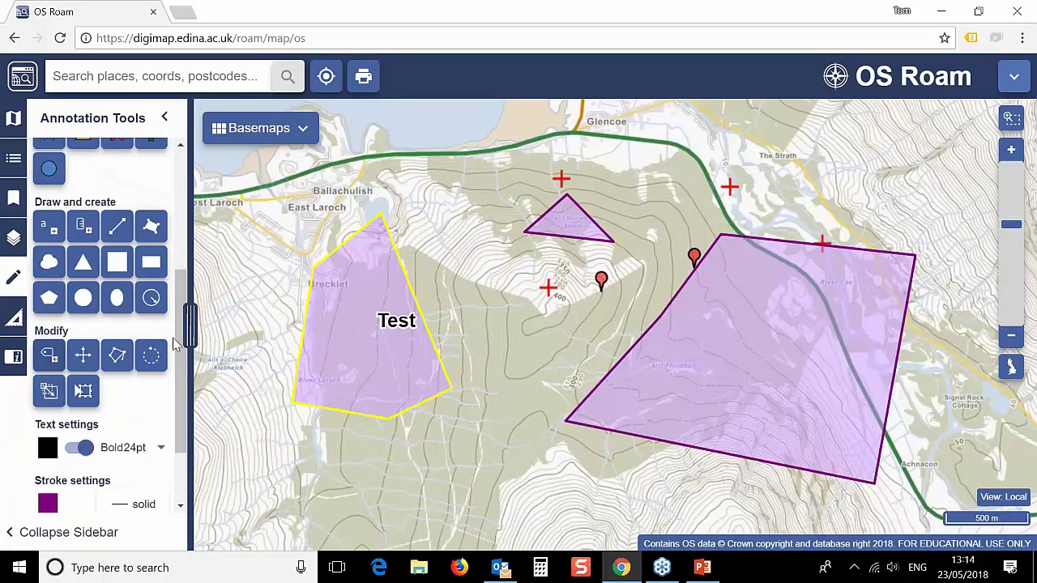
click(84, 227)
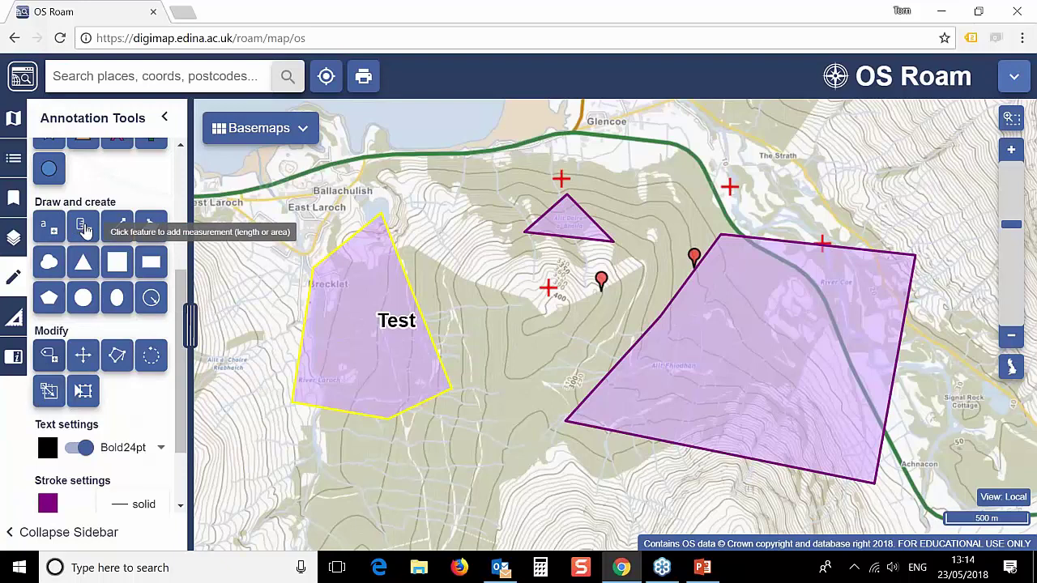
click(84, 227)
click(762, 372)
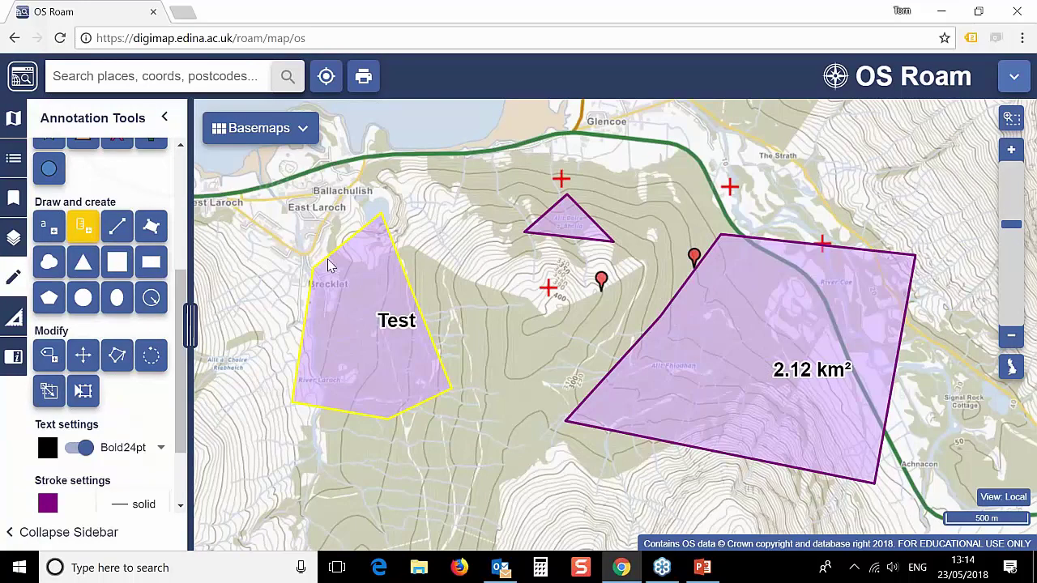
Save the current map in My Maps under the name 'test' and return to the saved maps list.
scroll(180, 162, up, 3)
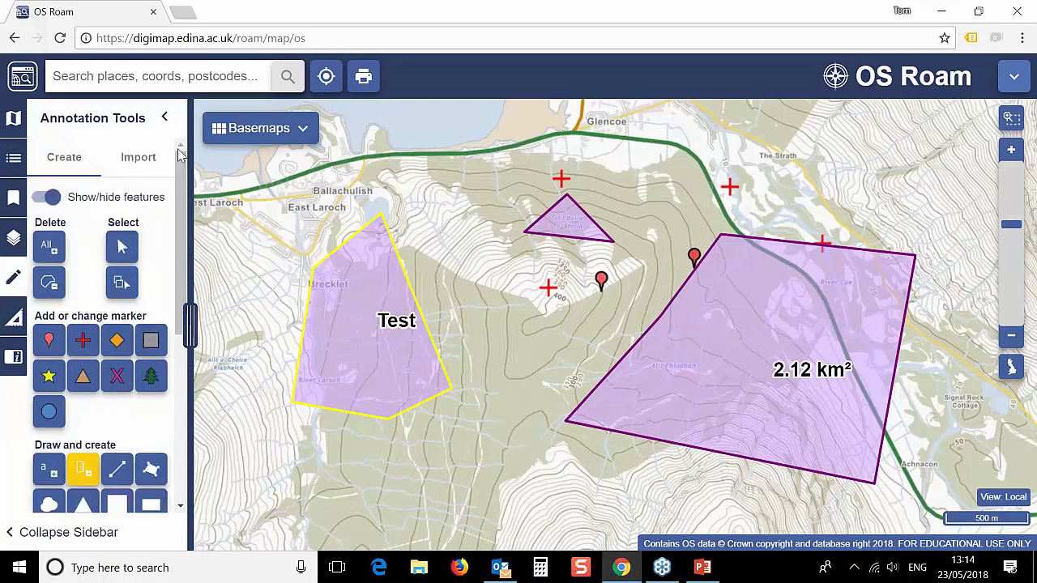
click(16, 206)
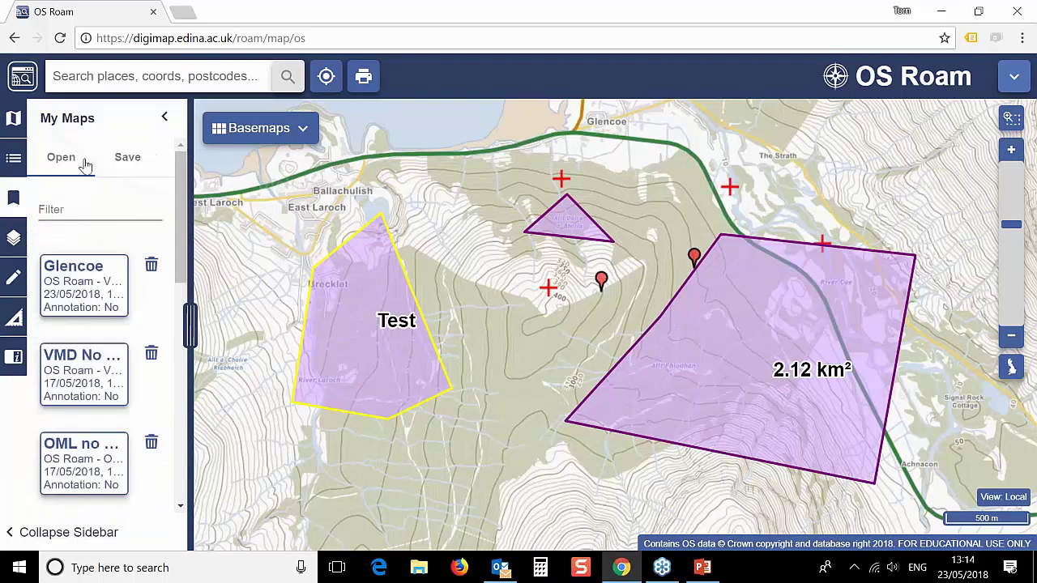
click(130, 164)
click(95, 210)
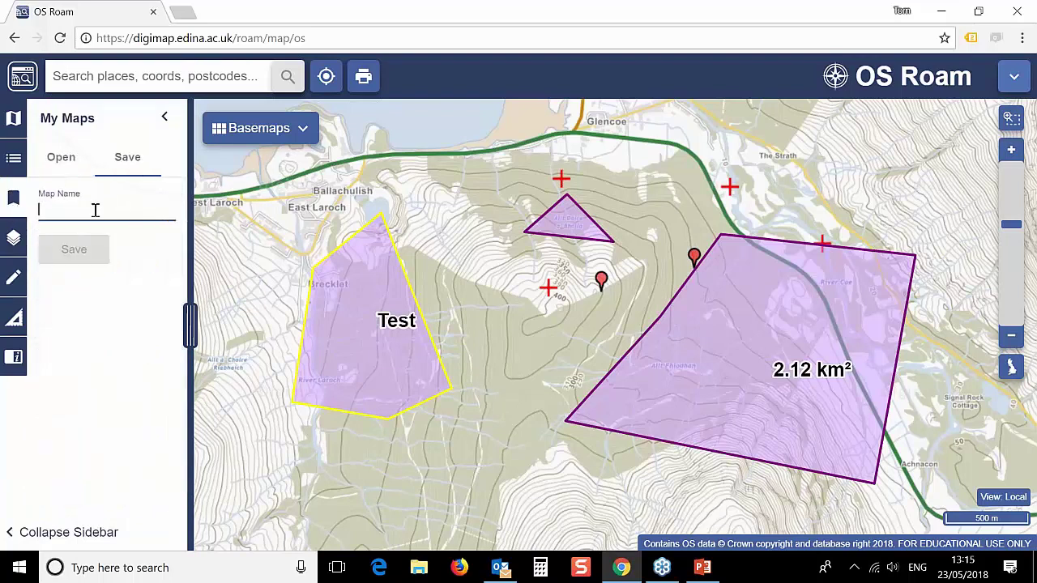
text(Test)
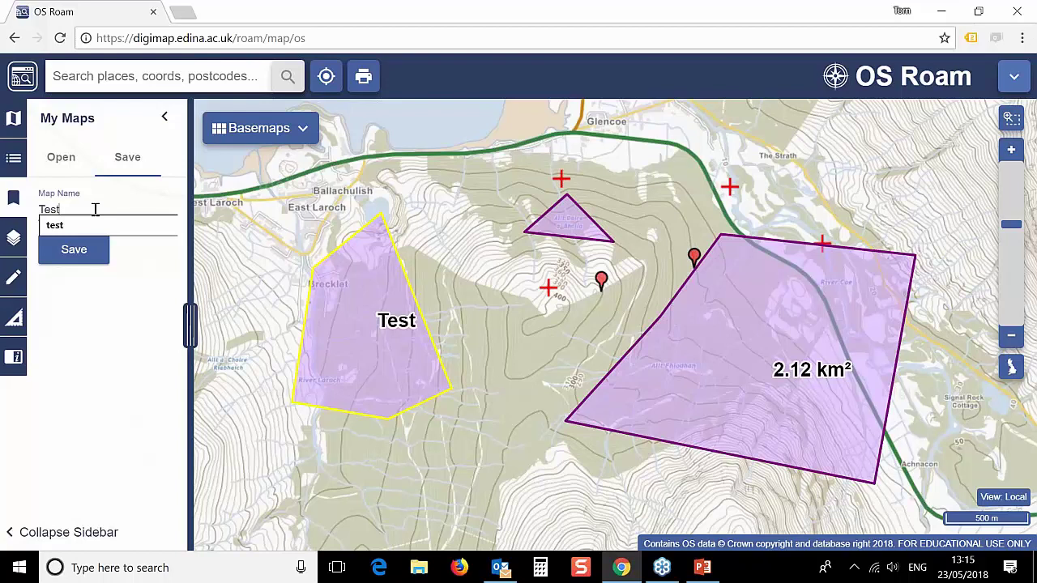
click(86, 224)
click(79, 250)
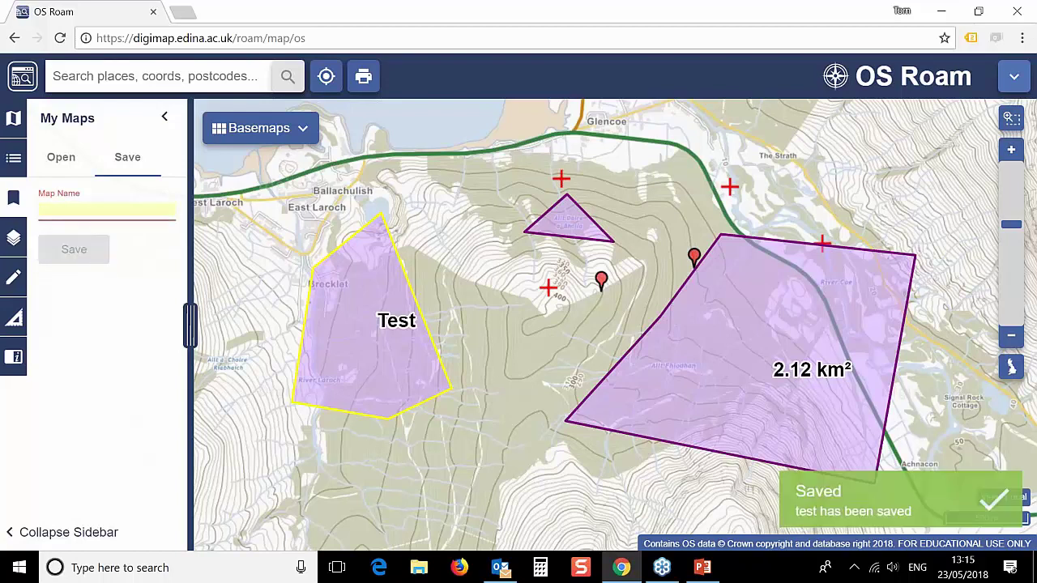
click(60, 157)
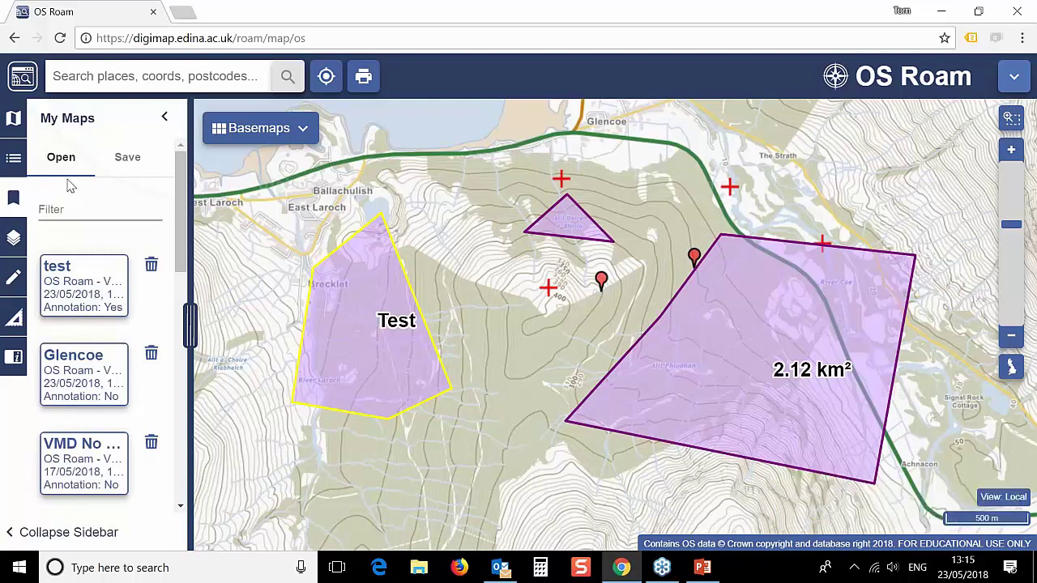
click(132, 169)
click(64, 158)
Measure a 4529.3 m distance line below the Test polygon.
click(13, 326)
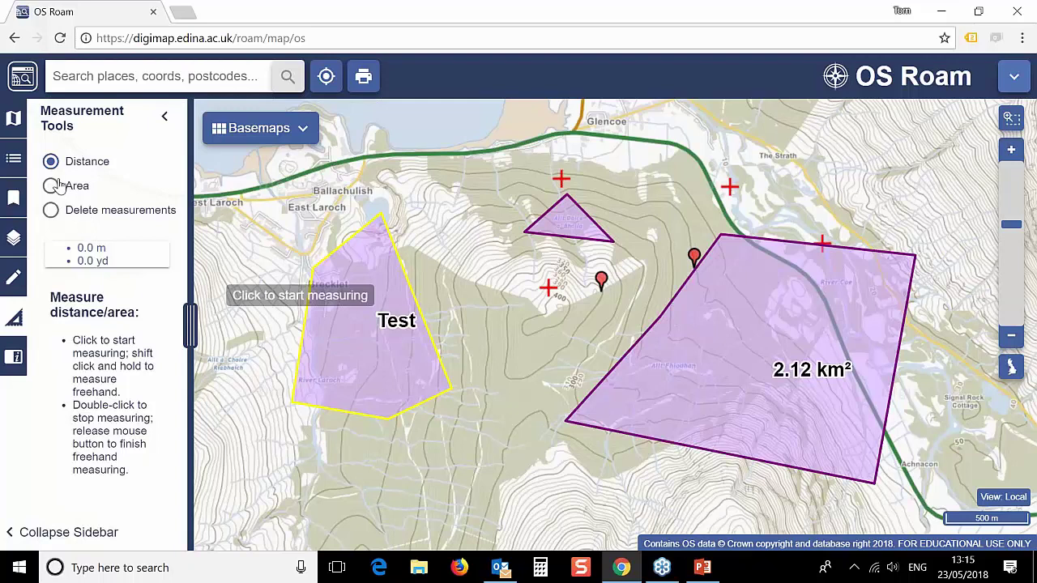
click(403, 461)
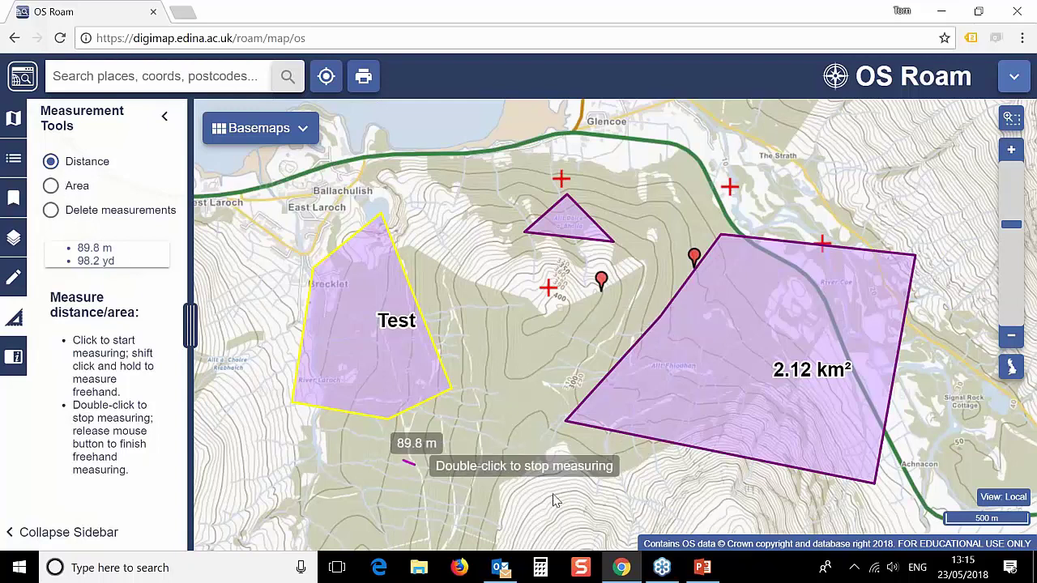
click(782, 495)
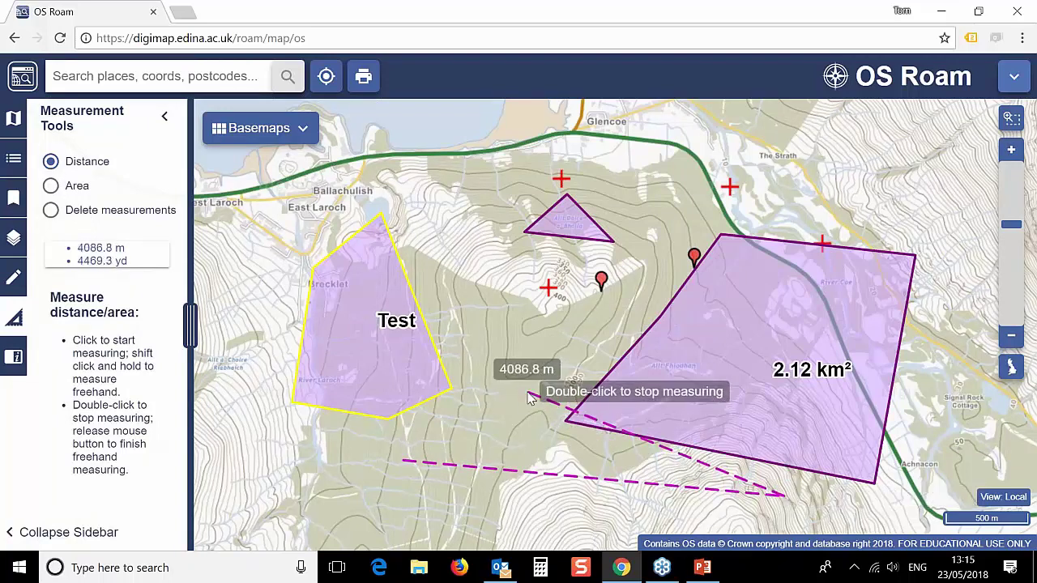
double_click(465, 431)
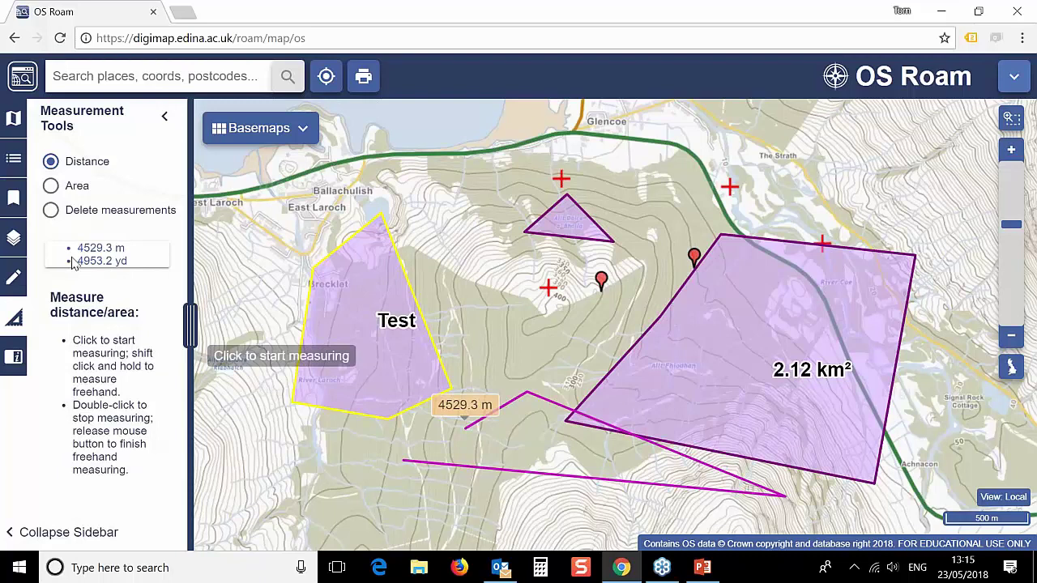
Measure a 0.28 km² area polygon near The Strath.
click(50, 185)
click(783, 131)
click(770, 208)
click(928, 133)
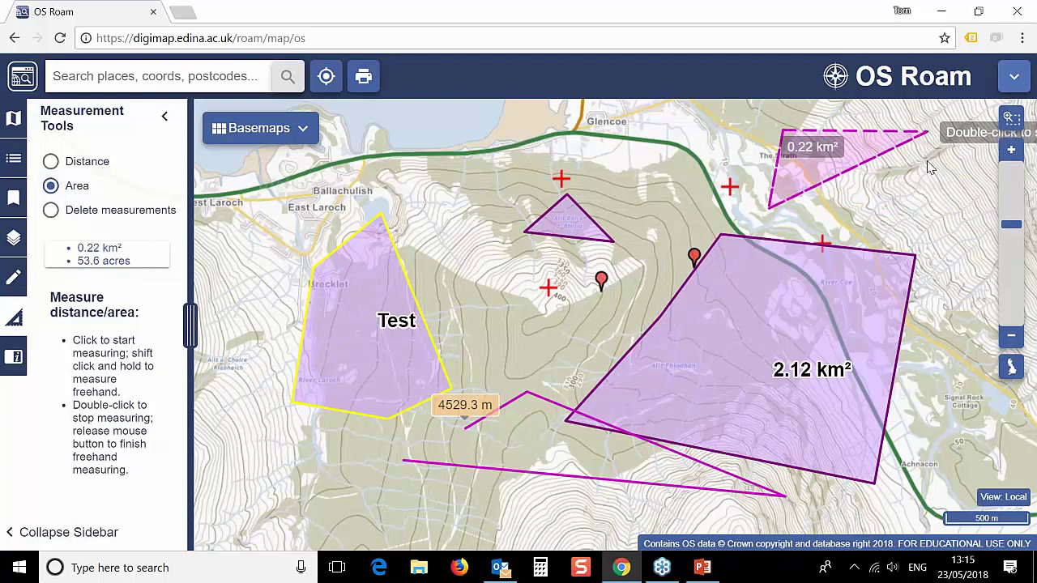
double_click(816, 111)
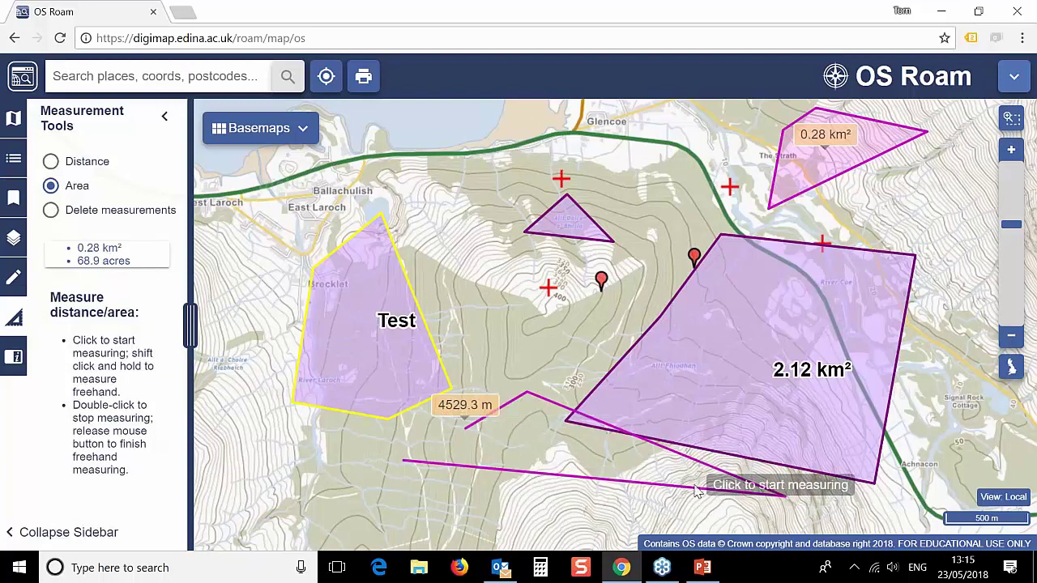
Delete all measurements from the map and reset the tool to Distance.
click(51, 211)
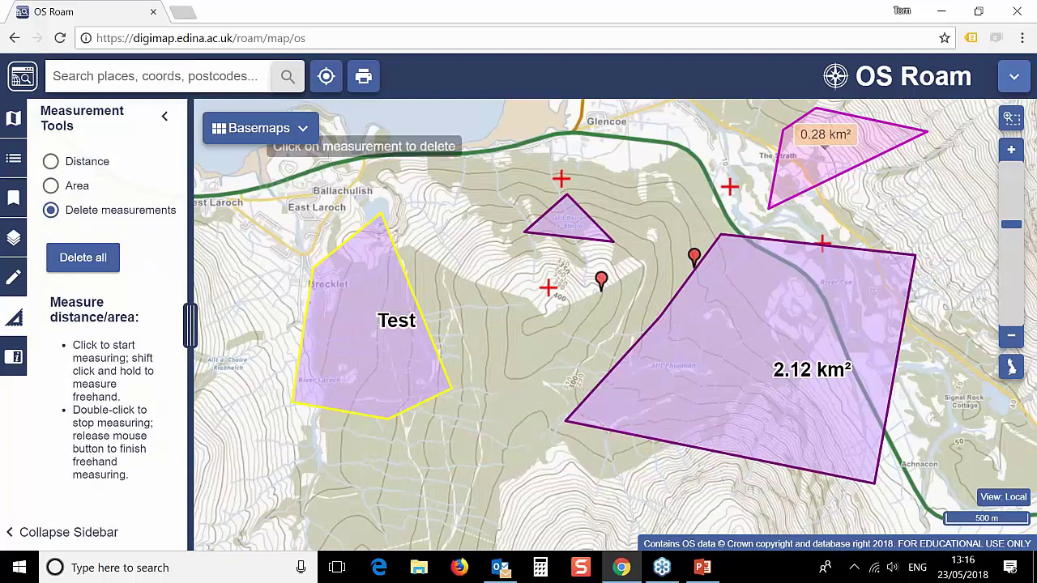
click(83, 257)
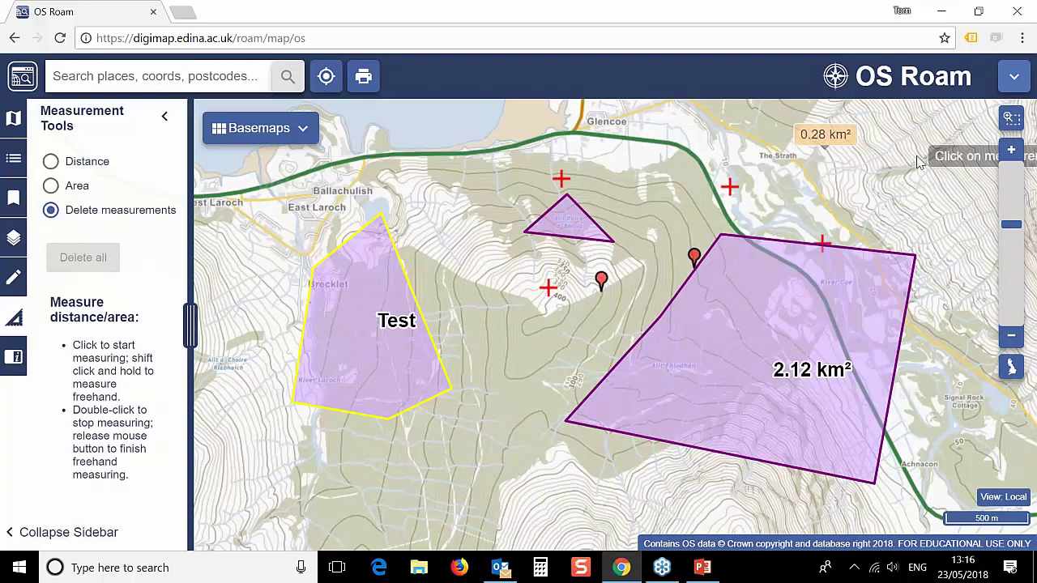
scroll(616, 263, down, 1)
scroll(538, 239, up, 1)
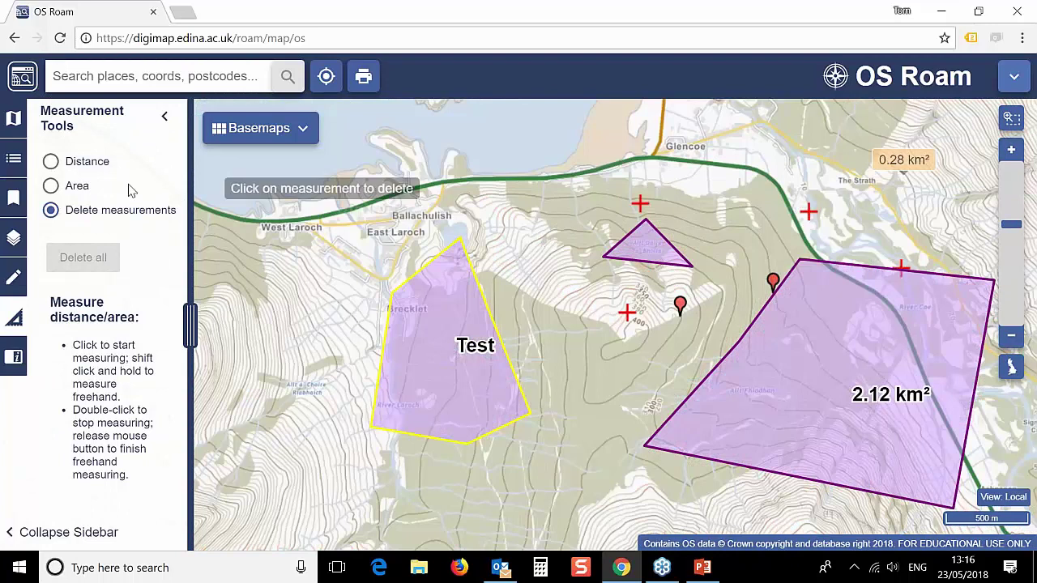
click(51, 163)
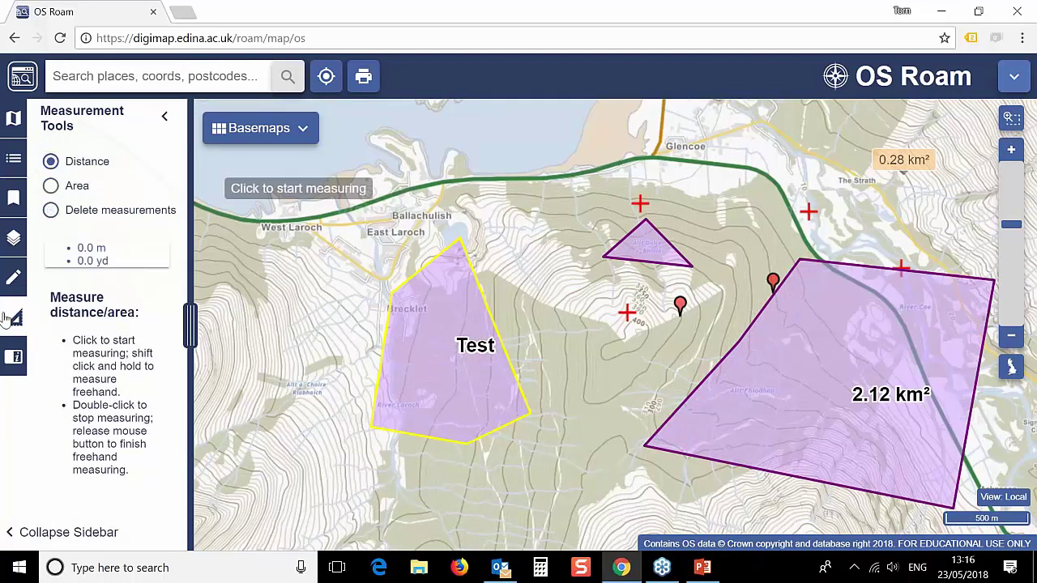
Show the Map Information panel, widen the sidebar, and scroll to the Coordinate Capture notes.
click(14, 355)
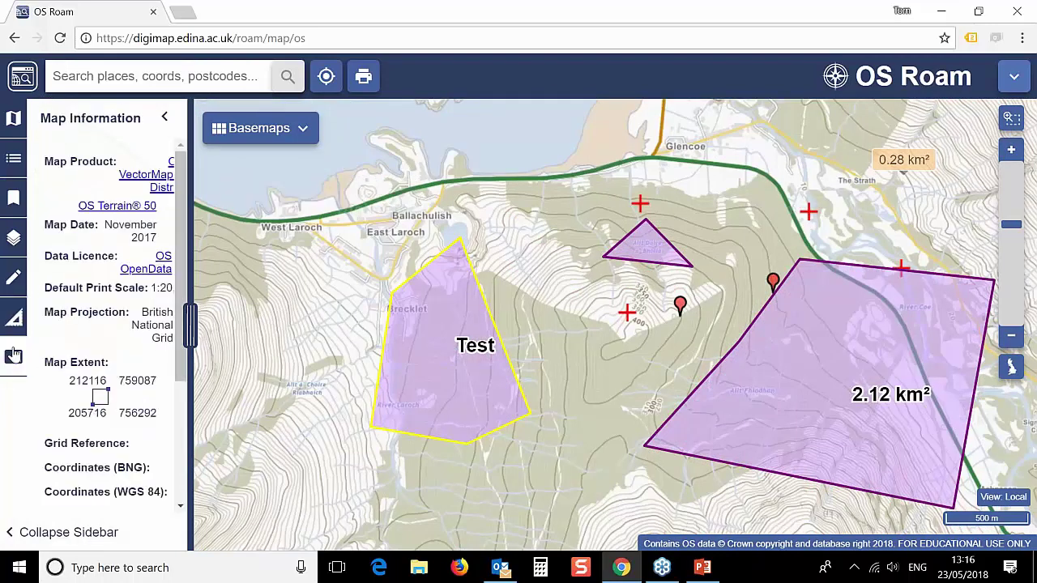
drag(190, 324, 340, 322)
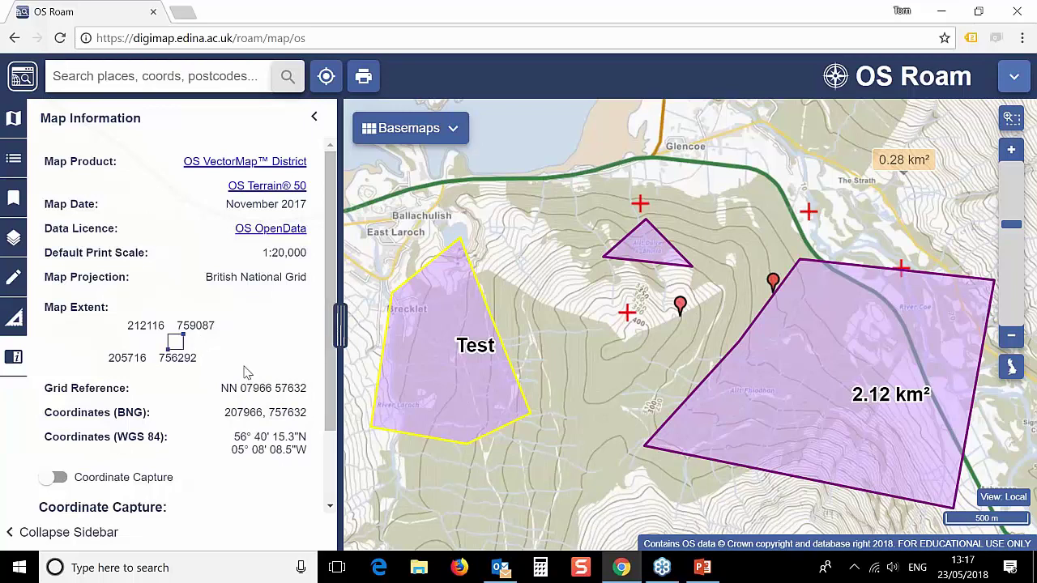
scroll(335, 379, down, 2)
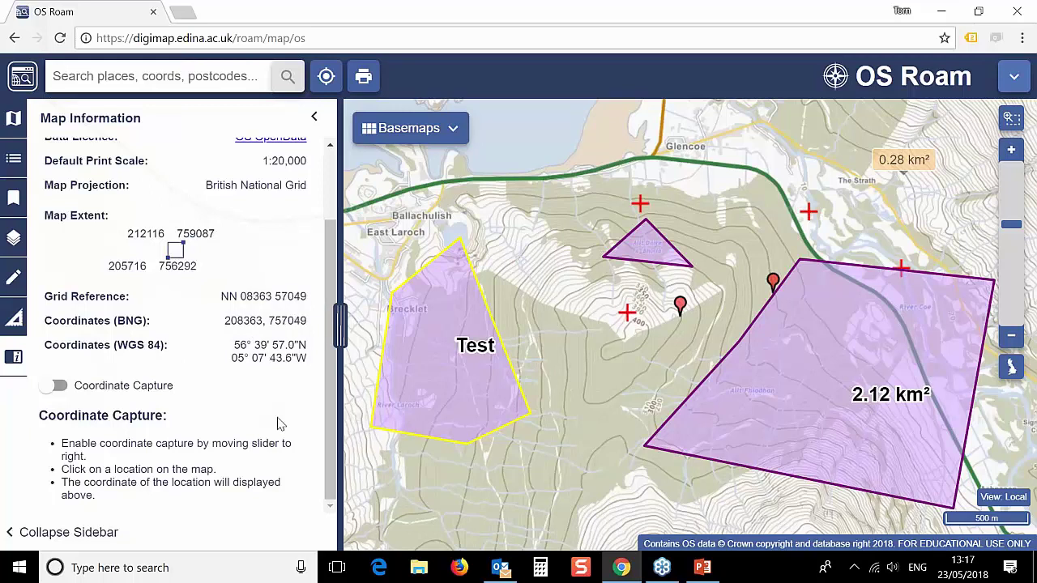
Turn on coordinate capture and capture coordinates at three map locations.
click(58, 388)
click(559, 253)
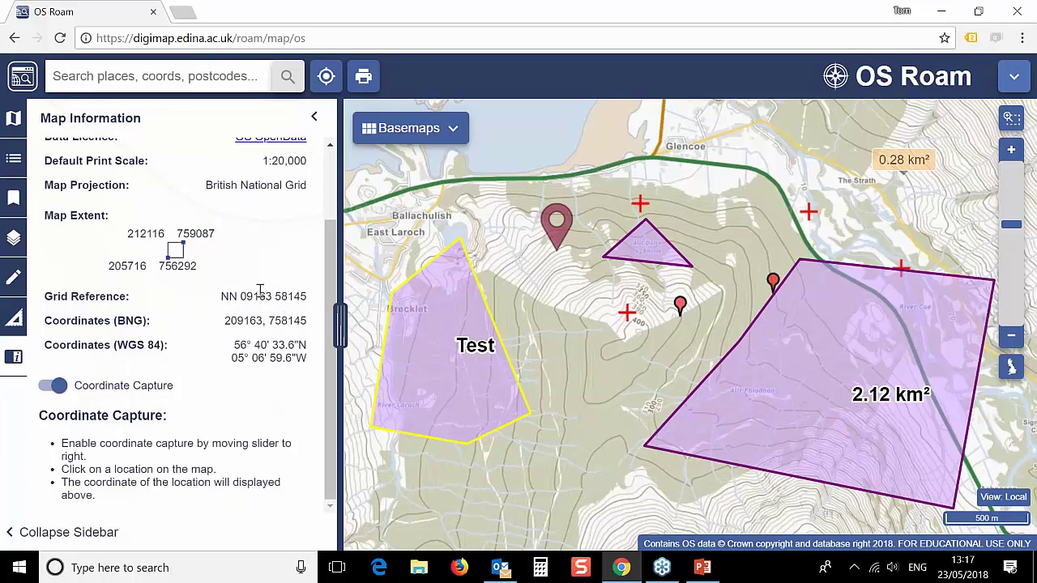
click(556, 375)
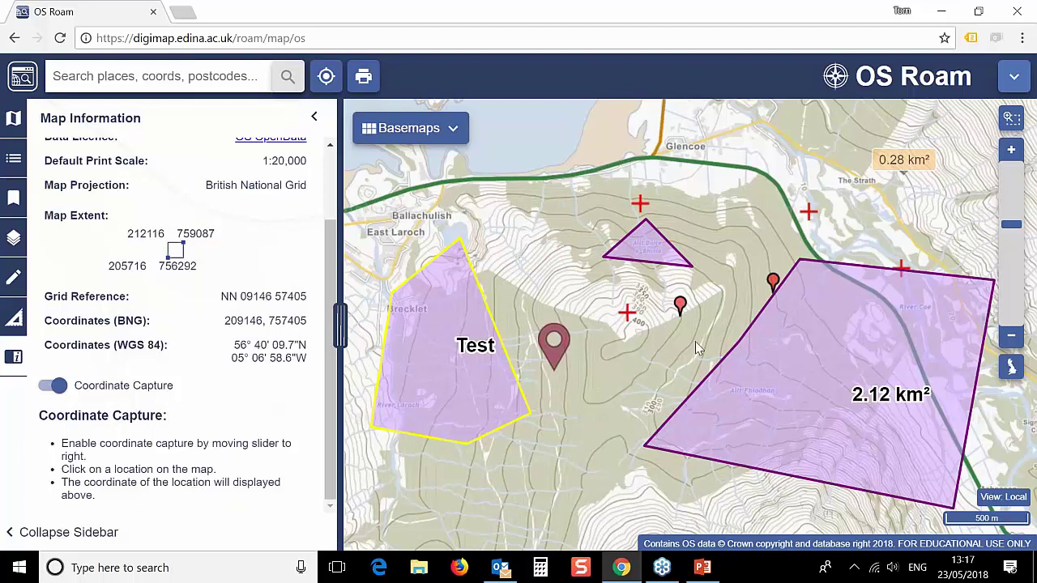
click(810, 198)
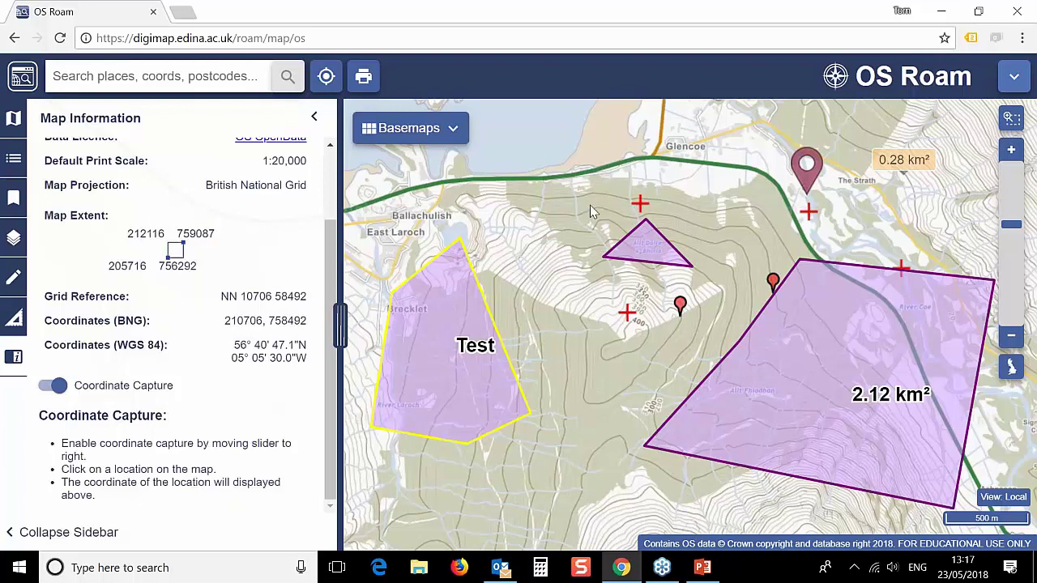
Turn off coordinate capture and show the Map Content layer list in the sidebar.
click(54, 386)
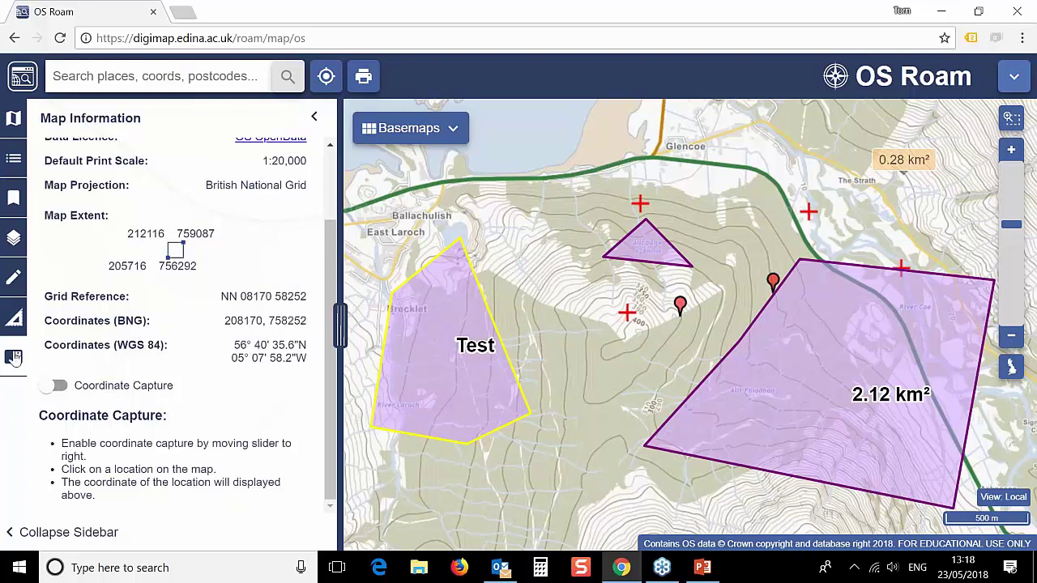
click(16, 126)
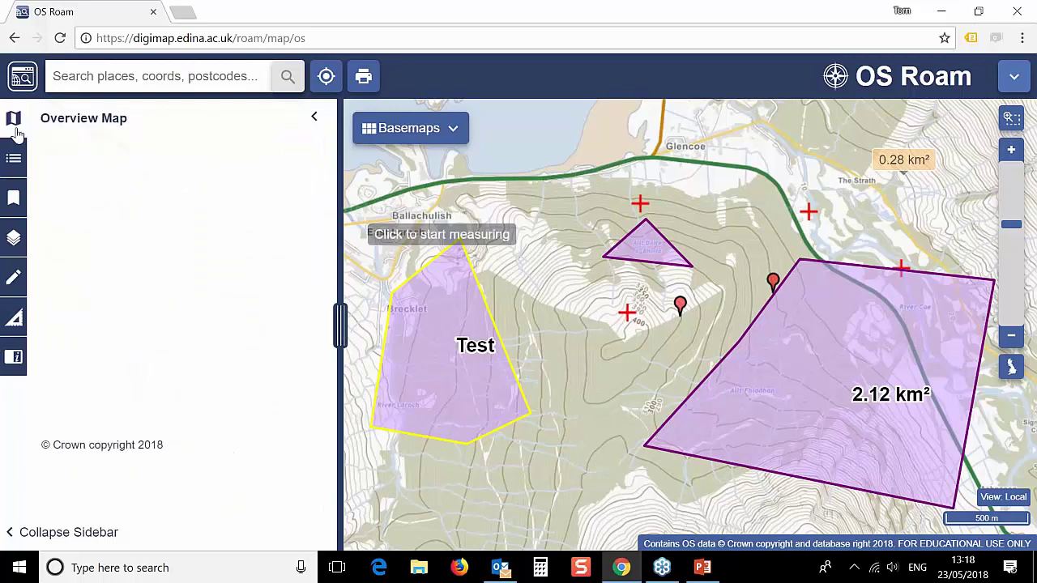
click(16, 154)
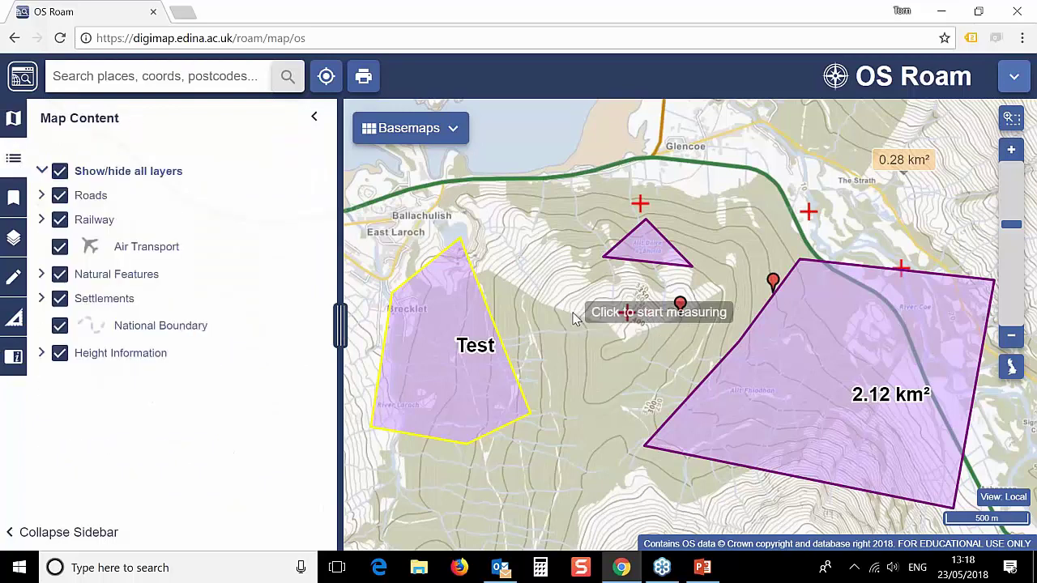
Centre the map on your current location near Alnwickhill, allowing browser location access.
click(329, 79)
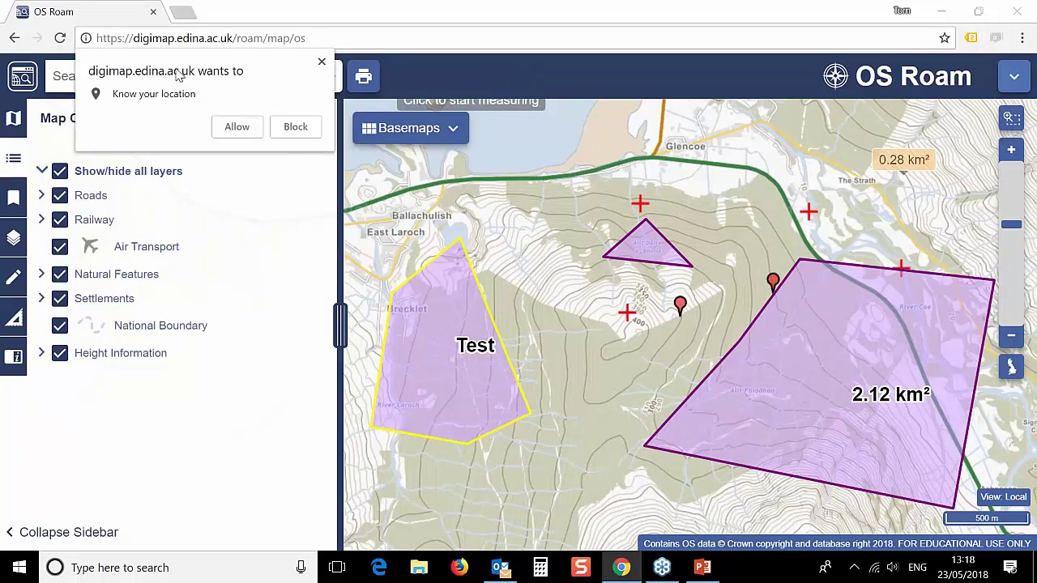
click(237, 129)
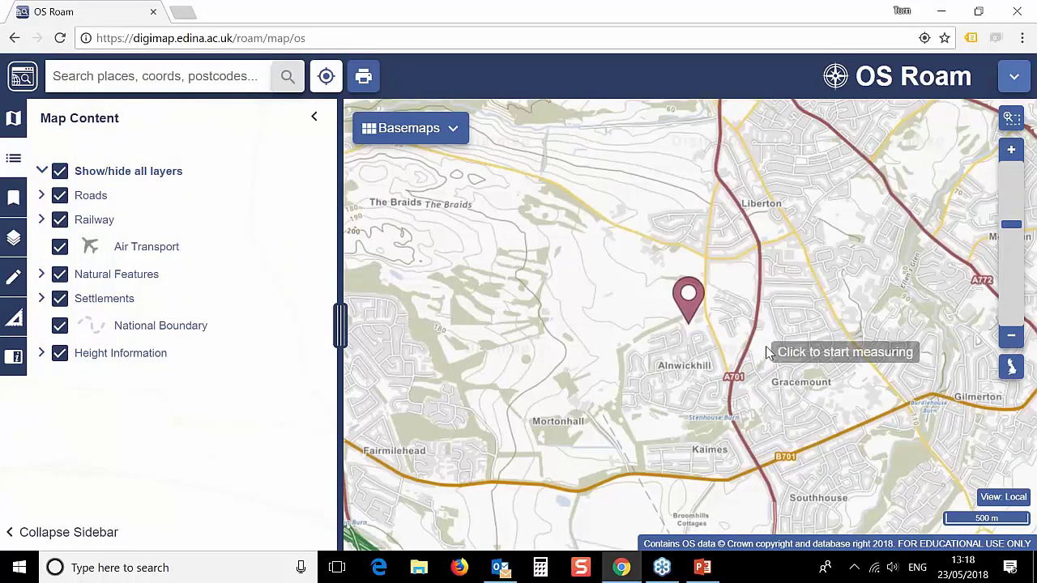
Zoom out one level and pan north to central Edinburgh around Holyrood Park and The Meadows.
scroll(734, 324, down, 1)
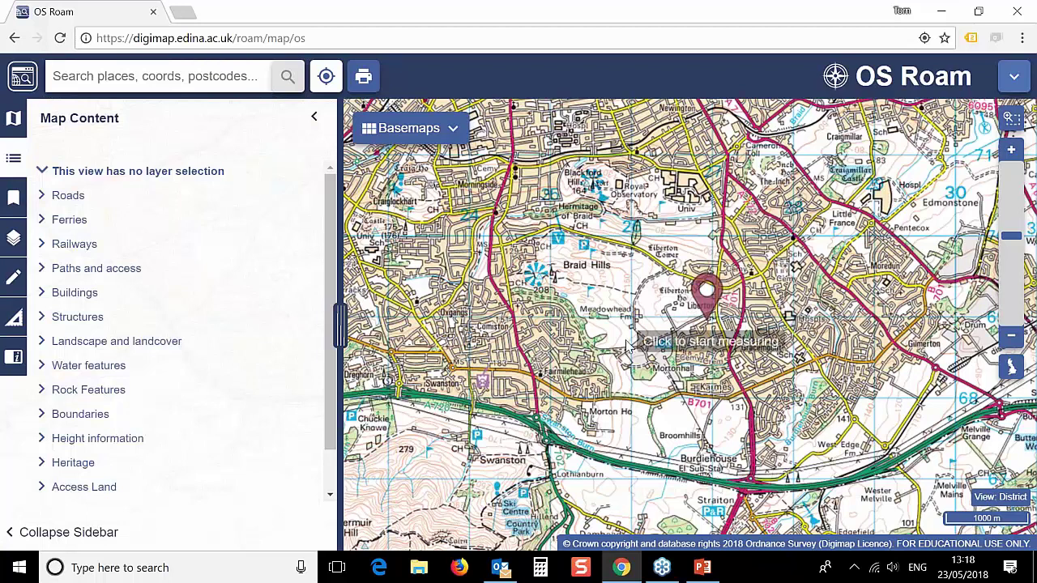
drag(713, 182, 820, 397)
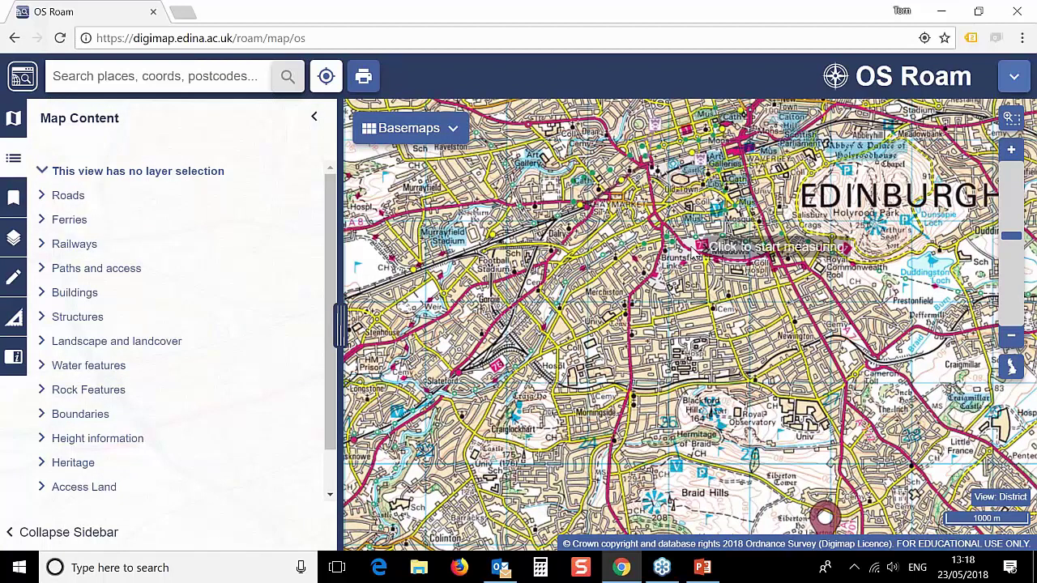
drag(727, 320, 693, 195)
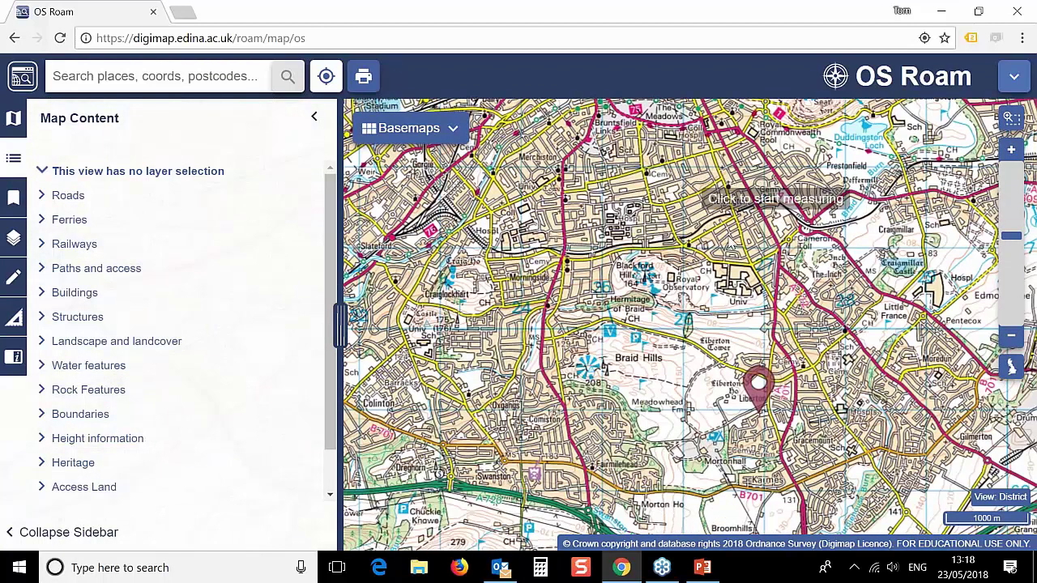
drag(802, 341, 836, 380)
drag(806, 234, 858, 304)
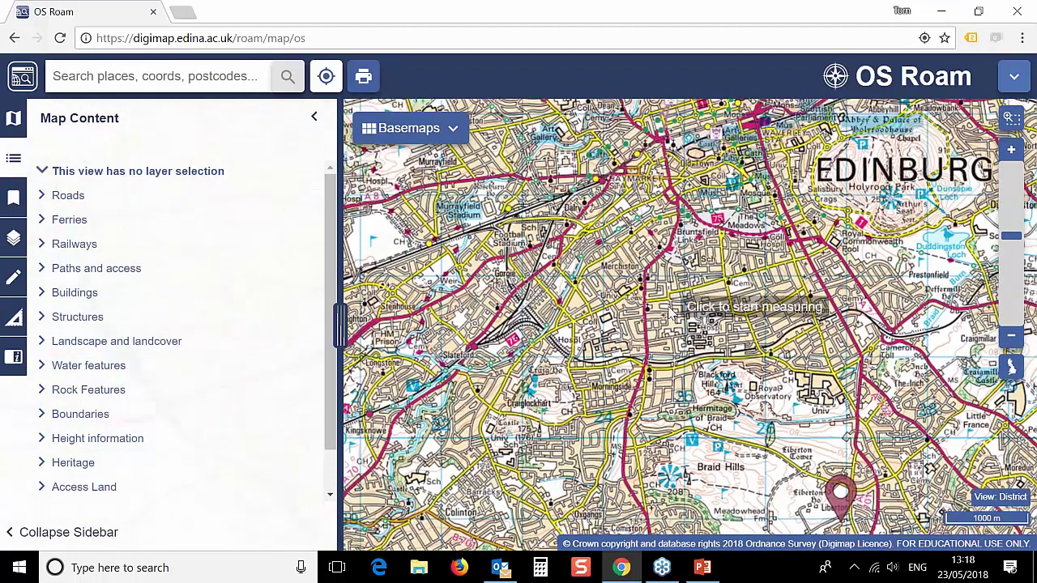
drag(671, 310, 617, 413)
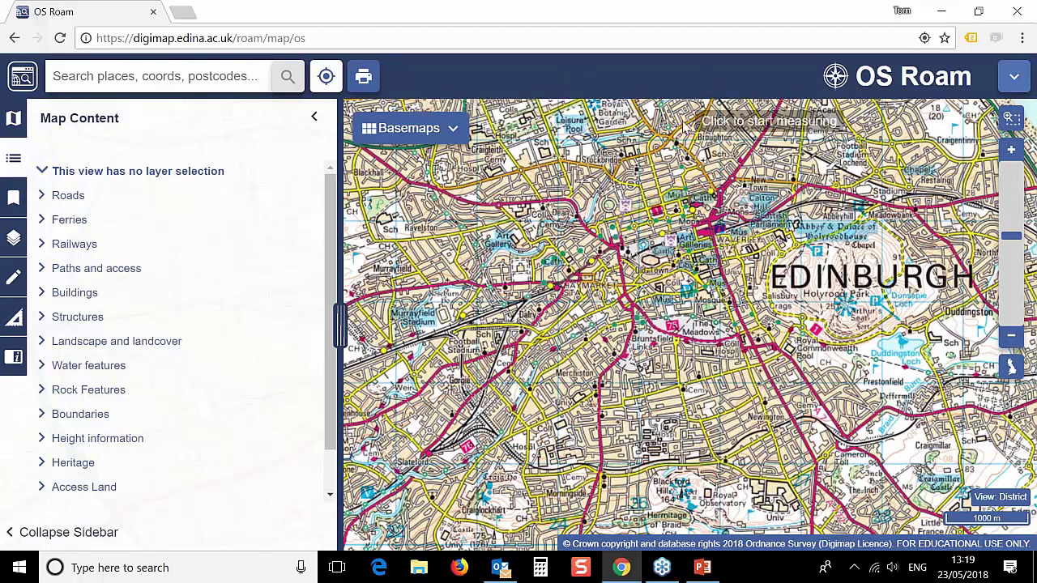
Search for 'Glencoe' and move the map to Glencoe (Aberdeenshire) from the results.
click(131, 76)
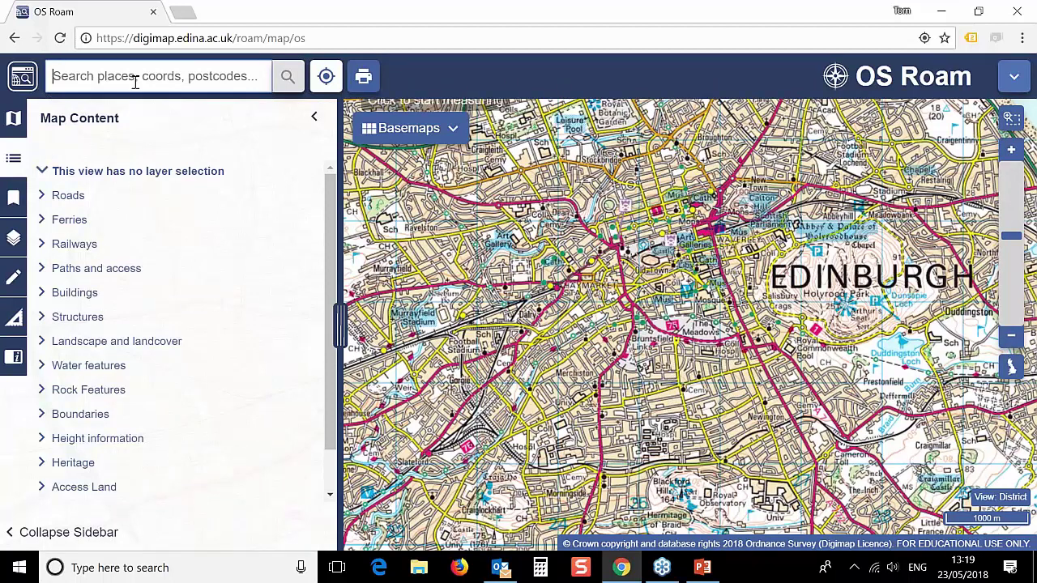
text(Gl)
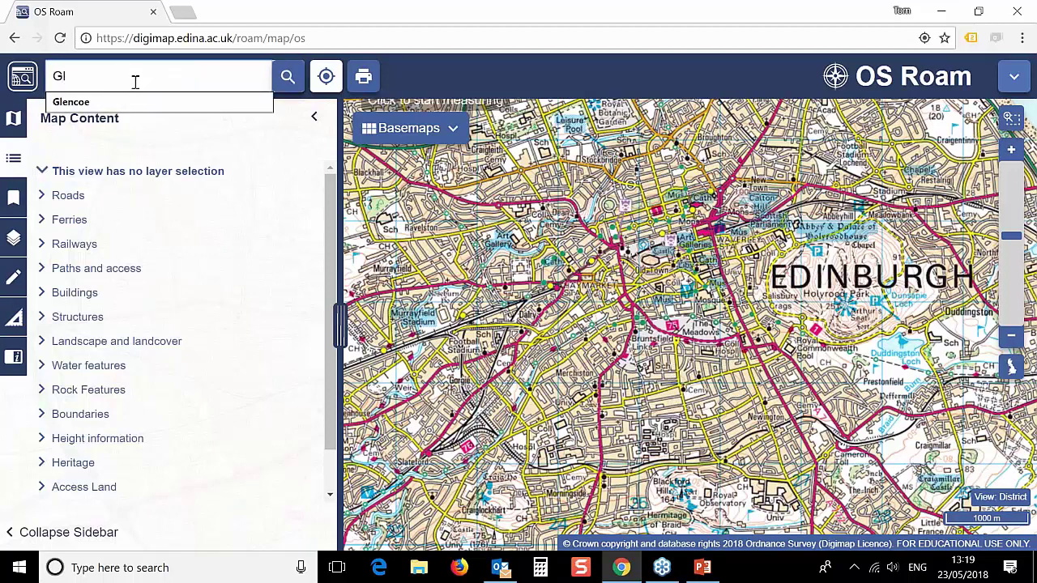
text(encoe)
key(Down)
click(144, 112)
click(287, 76)
click(111, 176)
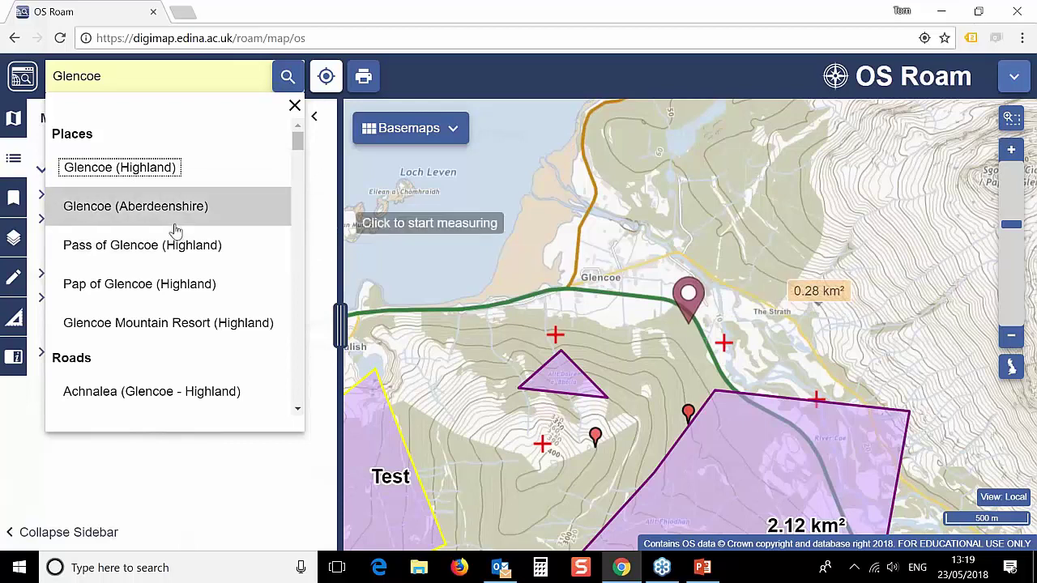
click(133, 209)
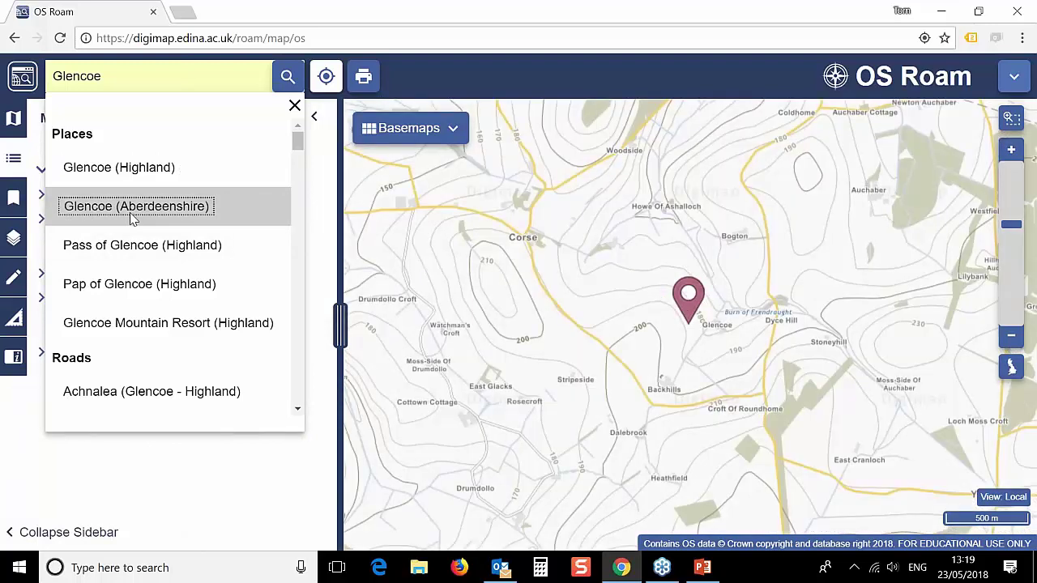
Switch the basemap to Raster 50k and close the search results.
click(454, 133)
click(391, 192)
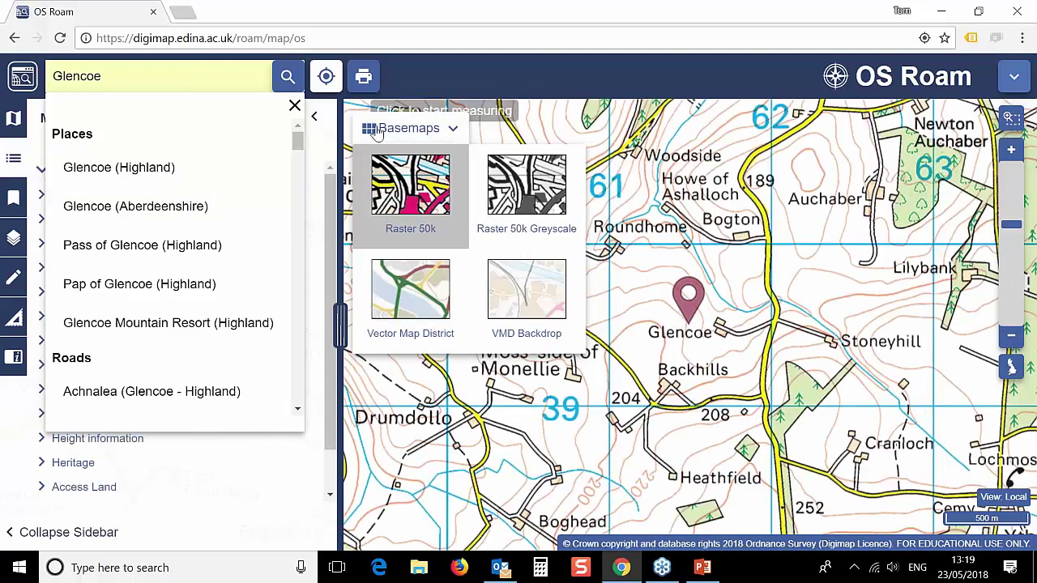
click(453, 132)
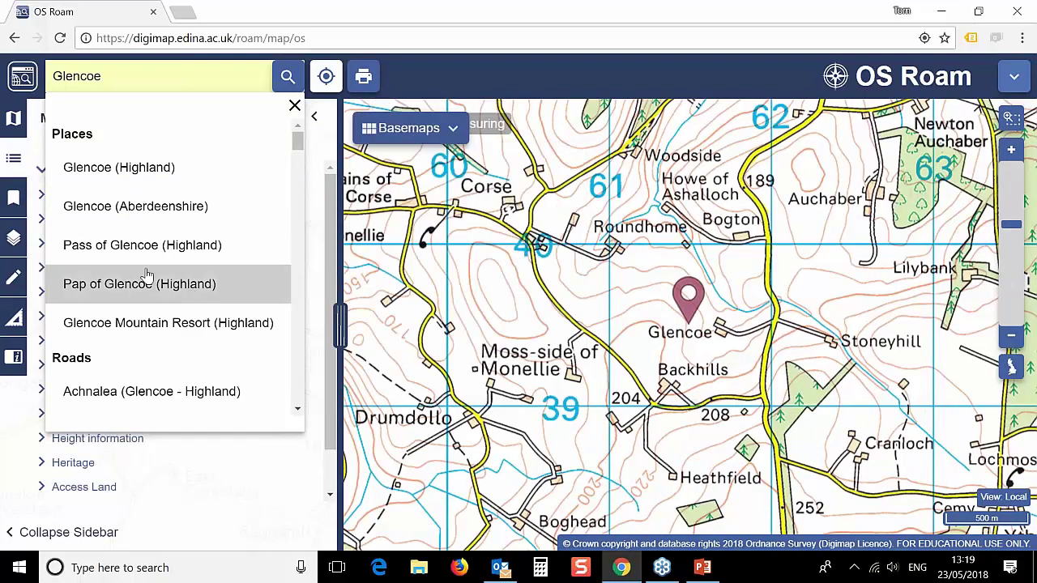
scroll(160, 344, down, 1)
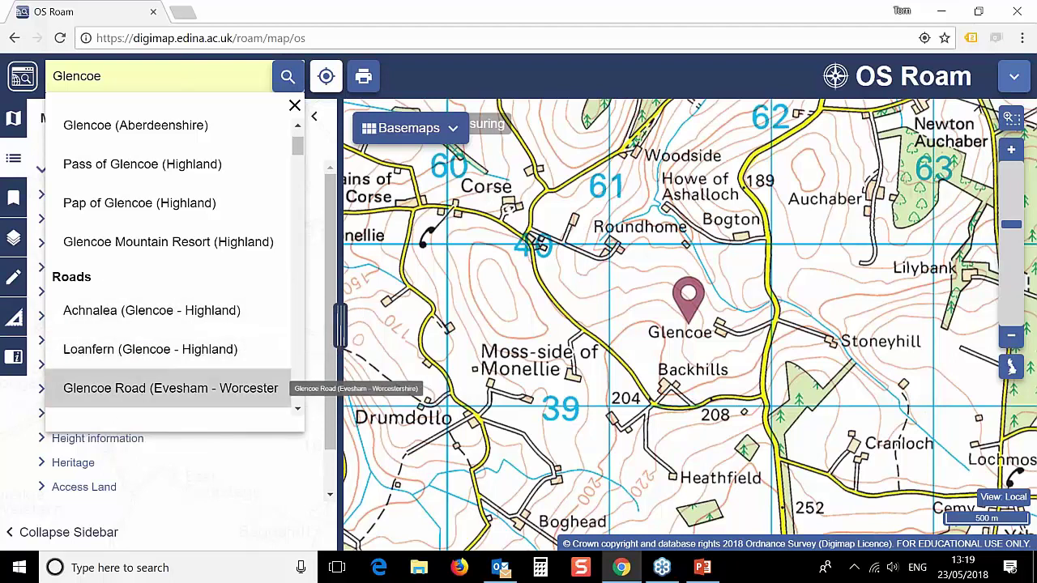
scroll(192, 389, down, 1)
scroll(122, 401, down, 2)
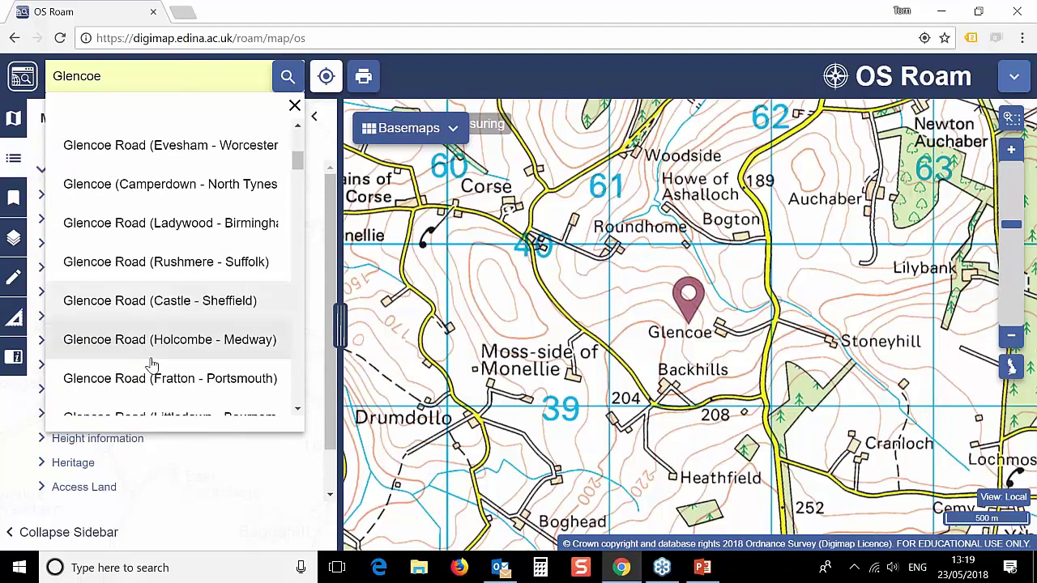
scroll(121, 401, up, 5)
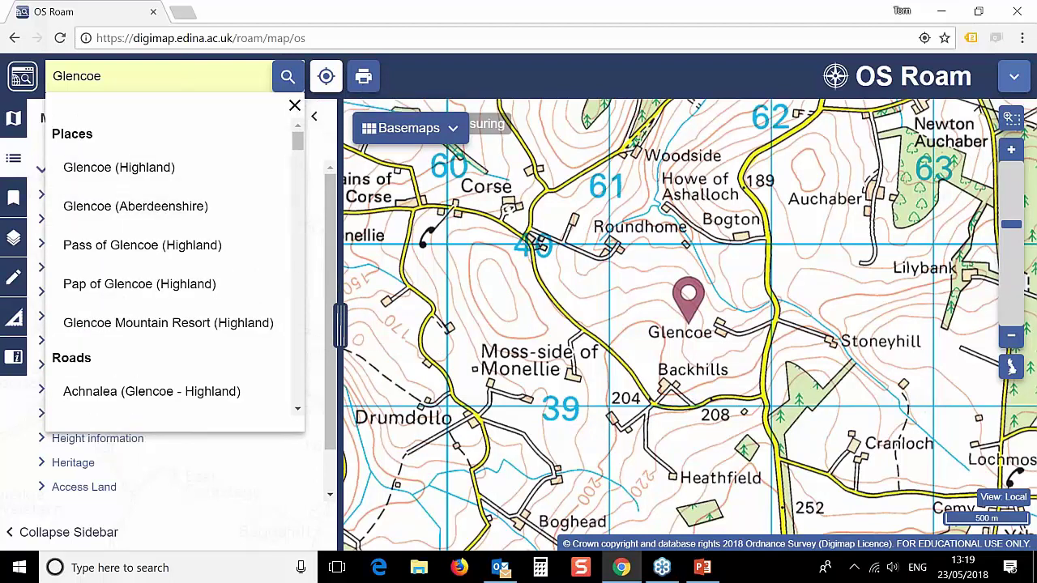
click(295, 105)
click(363, 76)
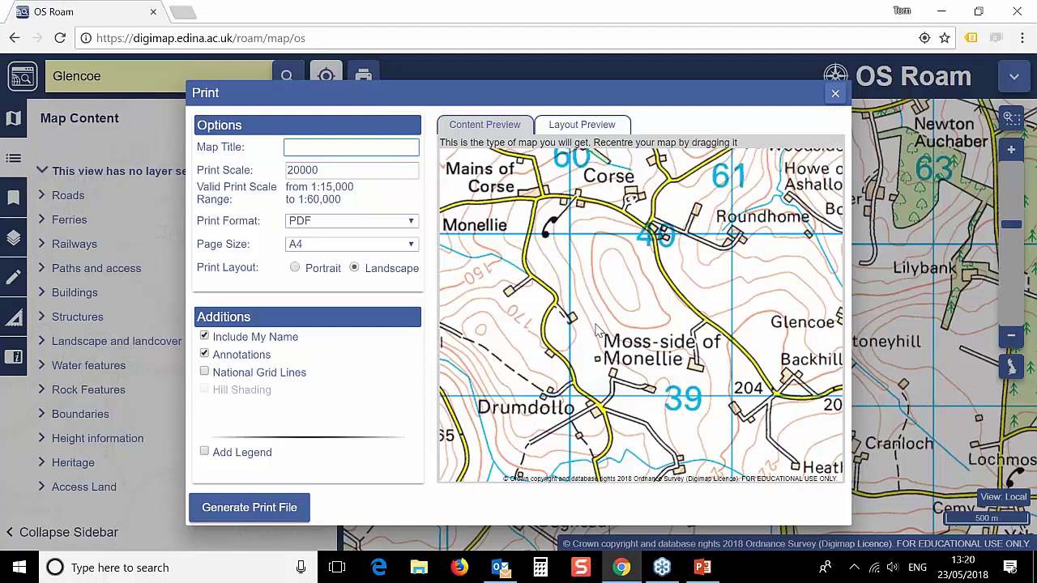
click(569, 128)
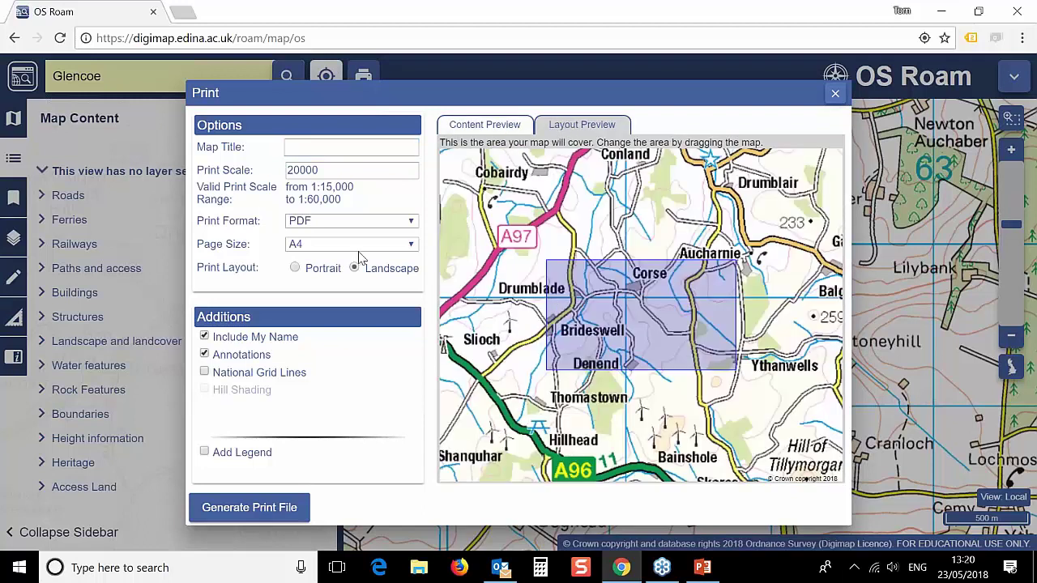
click(413, 245)
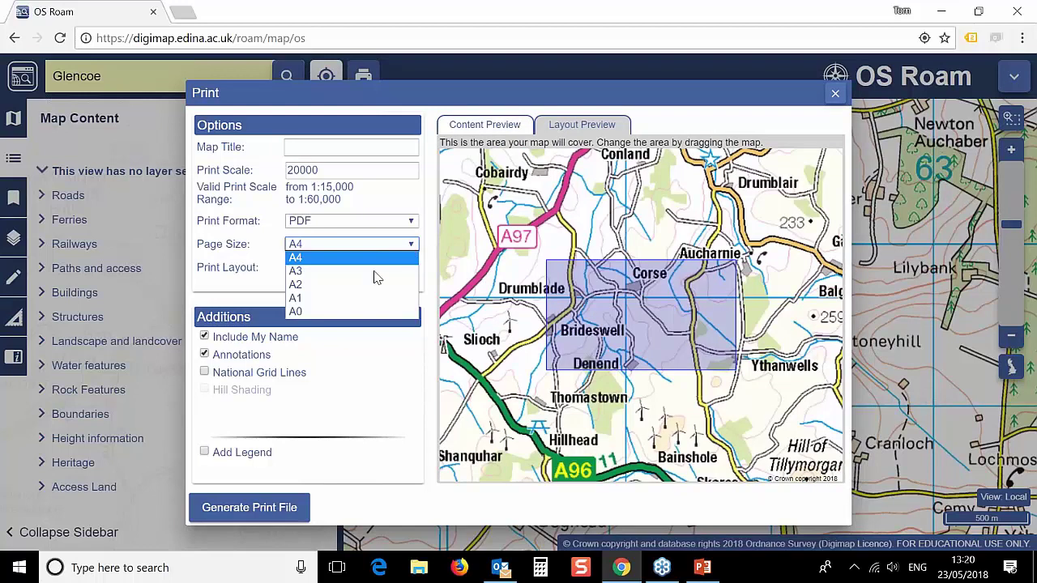
click(324, 284)
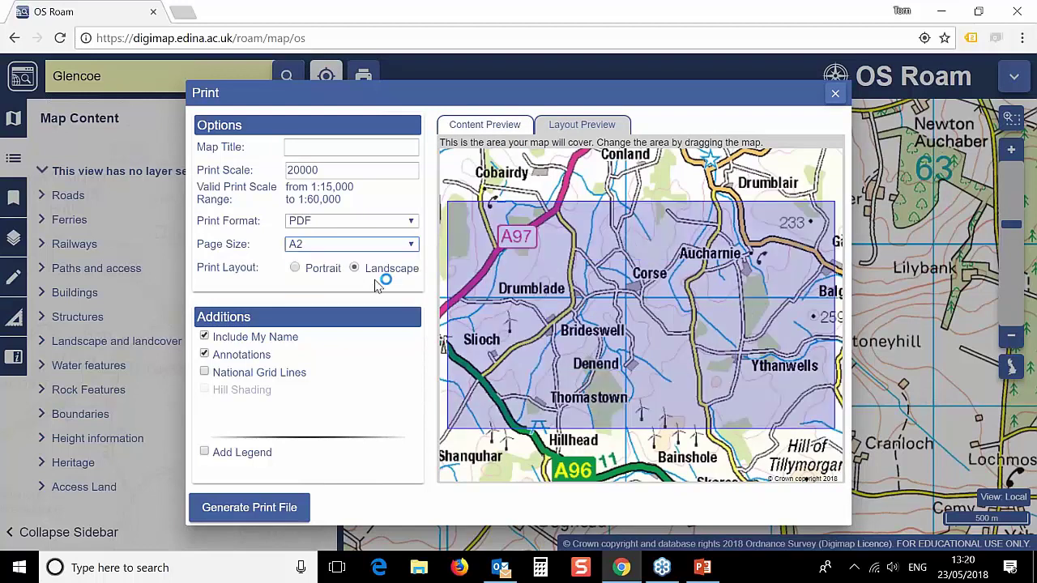
click(470, 129)
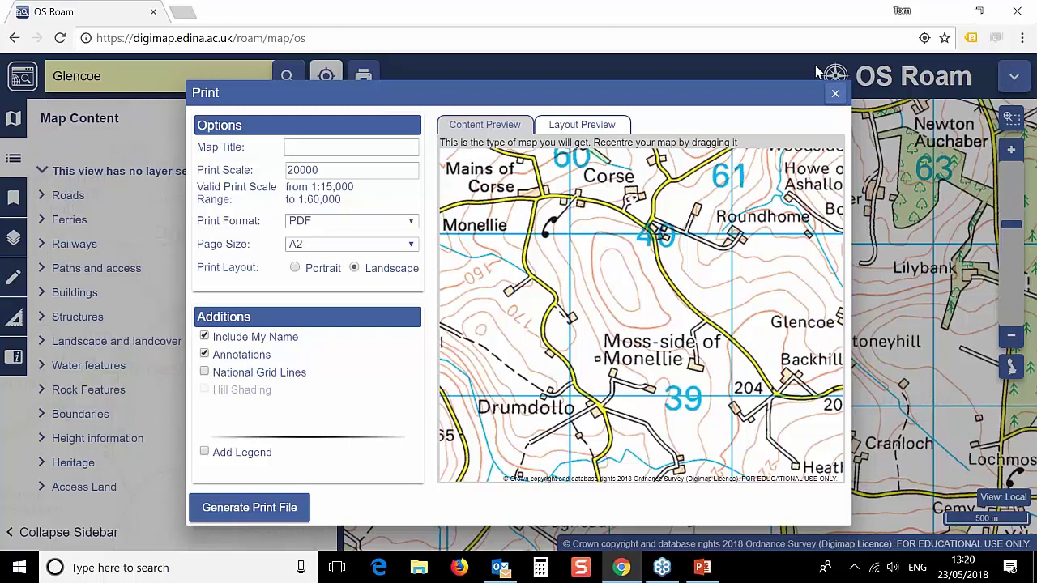
click(835, 93)
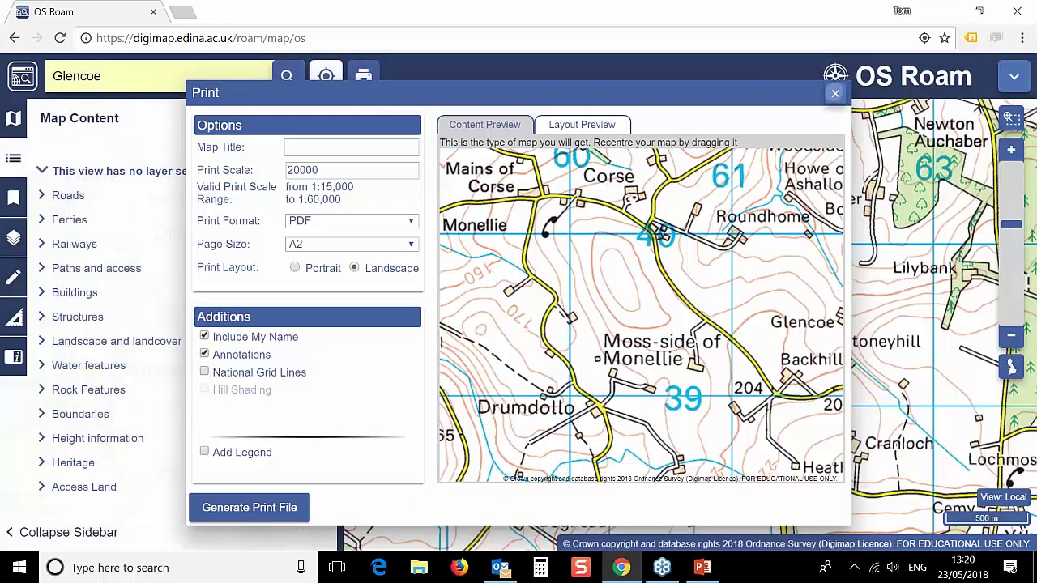
click(22, 78)
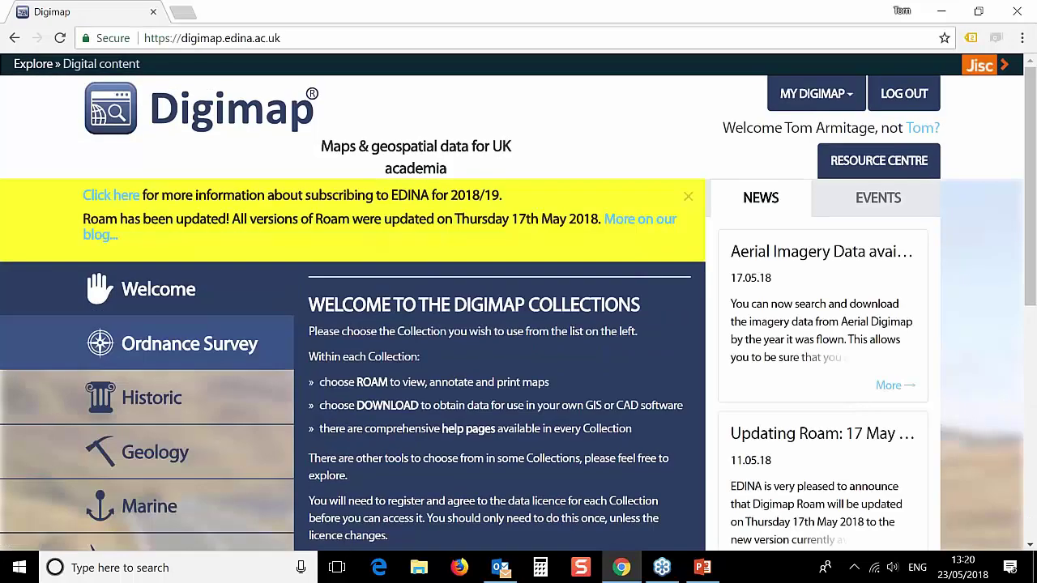
Launch the Ancient Roam historic map viewer from the Historic collection options.
scroll(235, 397, down, 2)
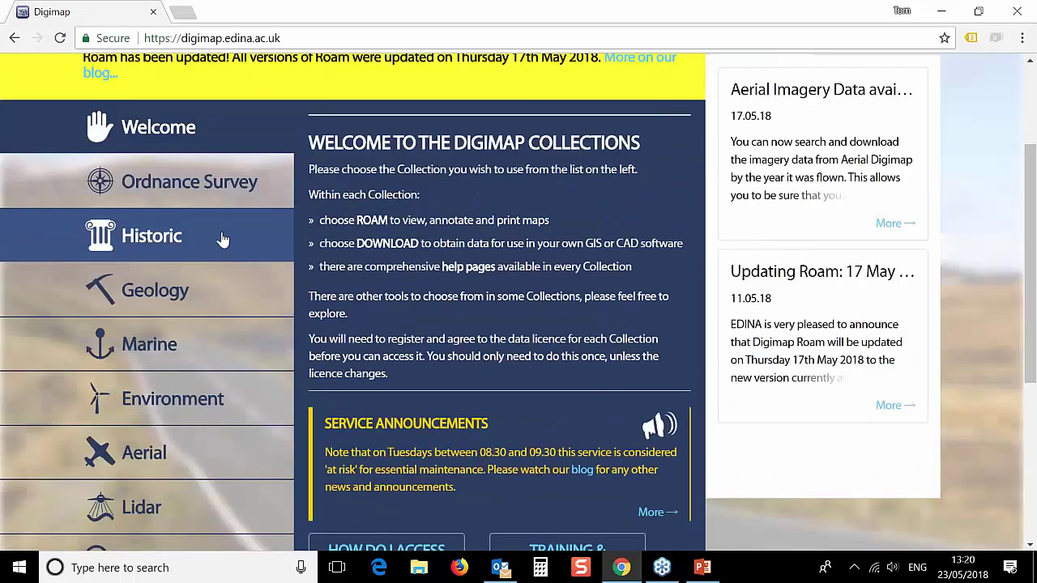
click(199, 243)
click(447, 194)
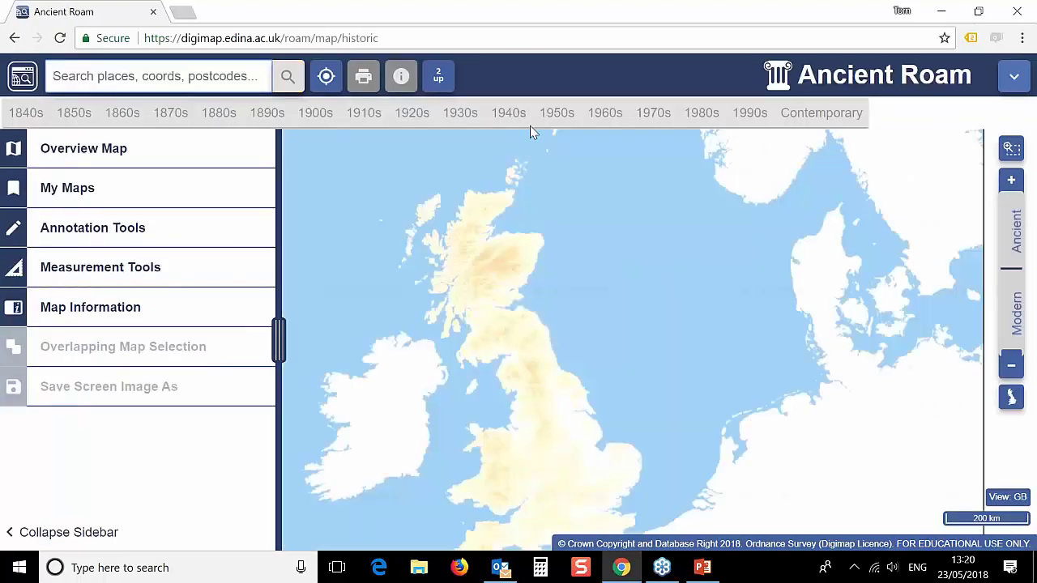
Zoom and pan from Britain down to Mickleton in upper Teesdale, showing the 1850s map.
scroll(514, 297, up, 2)
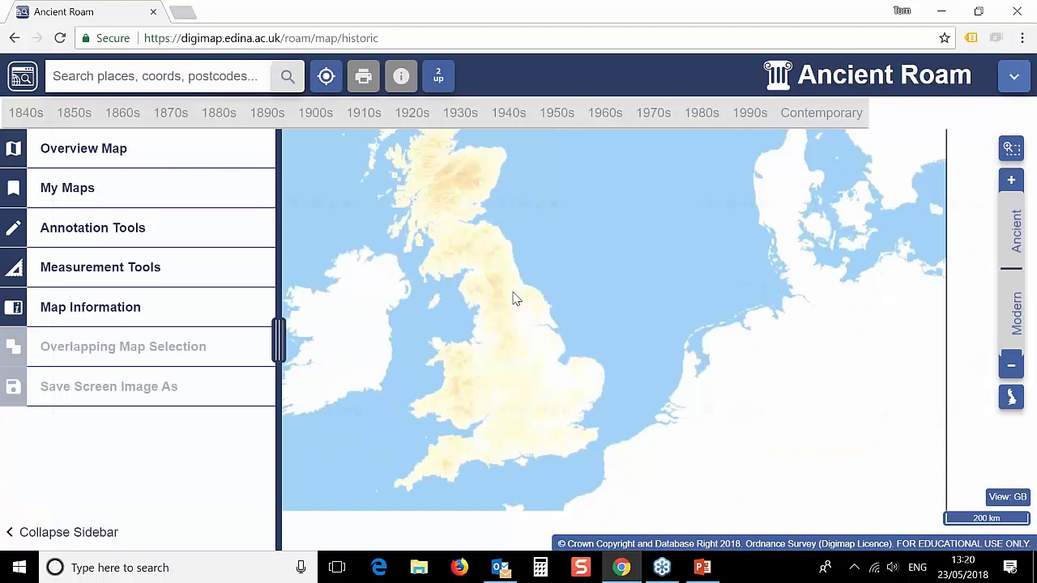
scroll(550, 296, up, 2)
drag(499, 291, 640, 387)
scroll(695, 336, up, 3)
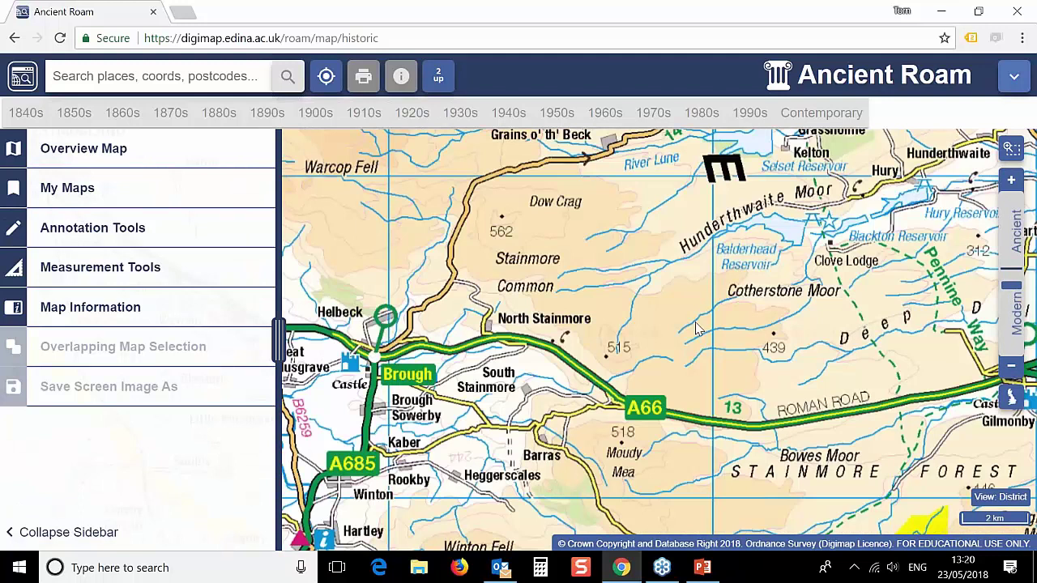
drag(697, 328, 591, 478)
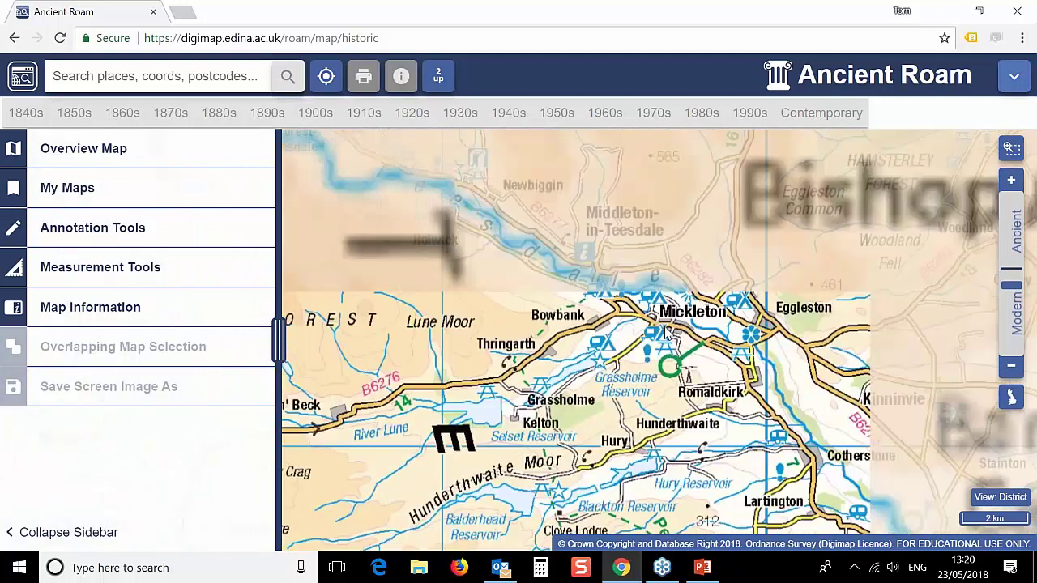
scroll(671, 322, up, 1)
scroll(671, 322, up, 1)
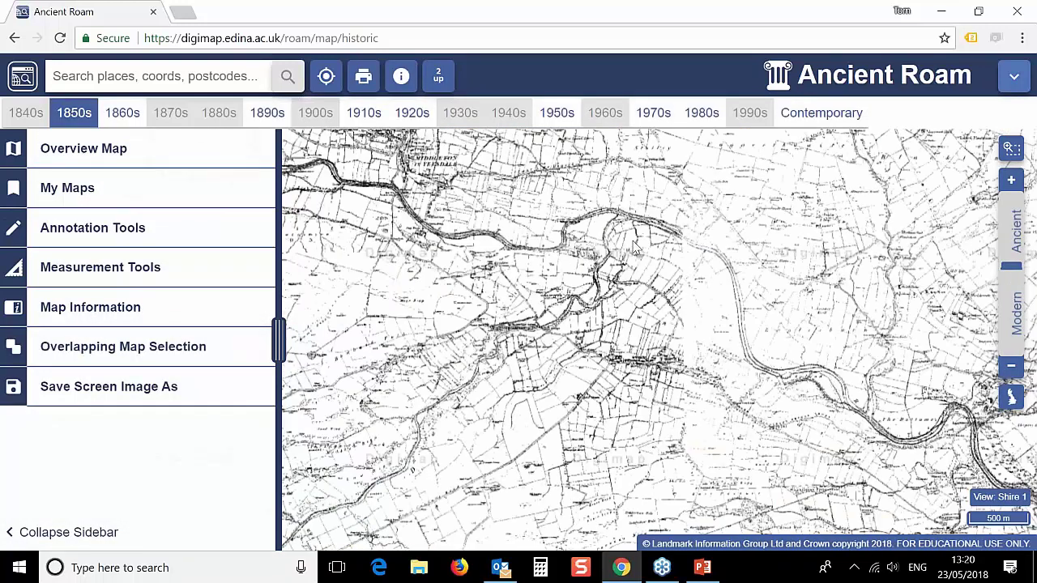
Switch the Teesdale historic map to the 1910s edition and pan toward Romaldkirk.
drag(513, 273, 675, 394)
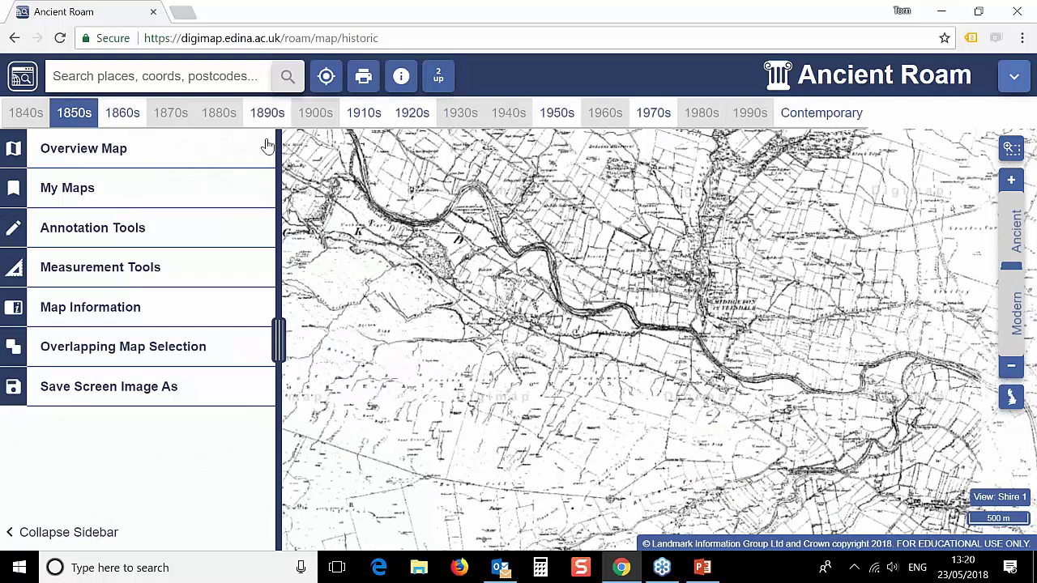
click(268, 113)
click(364, 112)
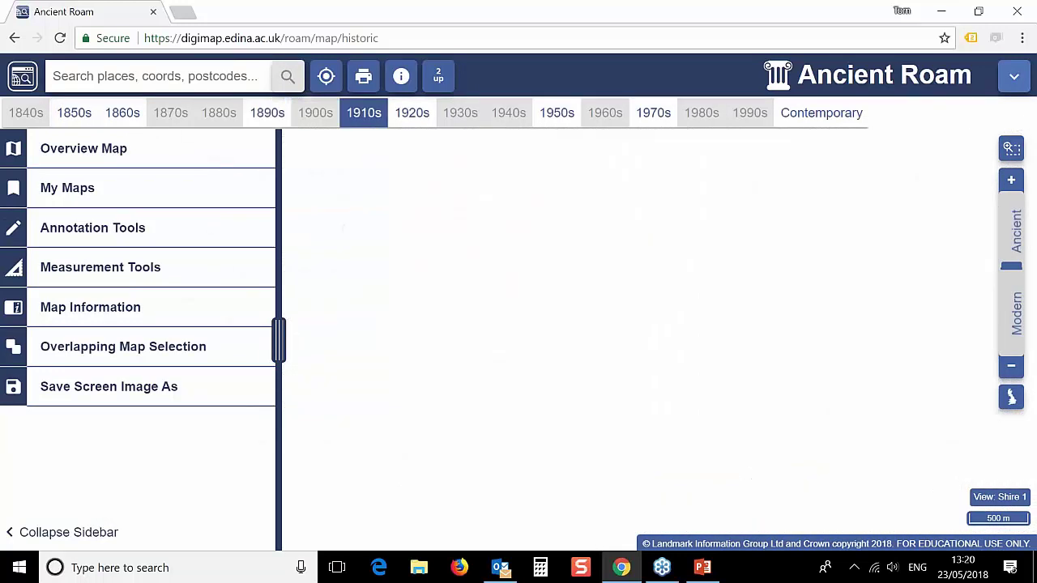
drag(637, 429, 582, 227)
drag(616, 280, 584, 211)
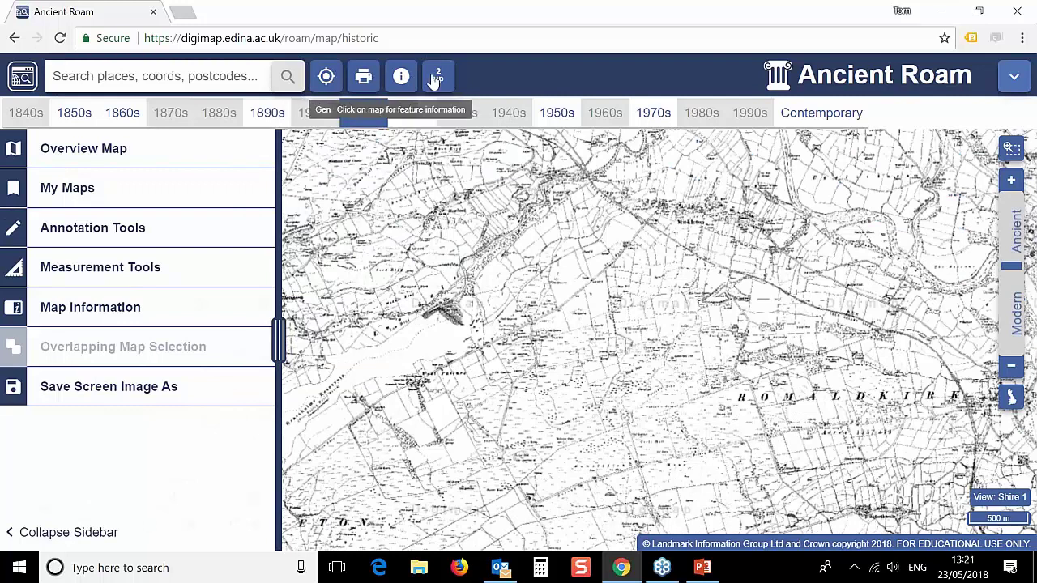
Centre on the current location in Edinburgh and turn on feature information lookup.
click(326, 76)
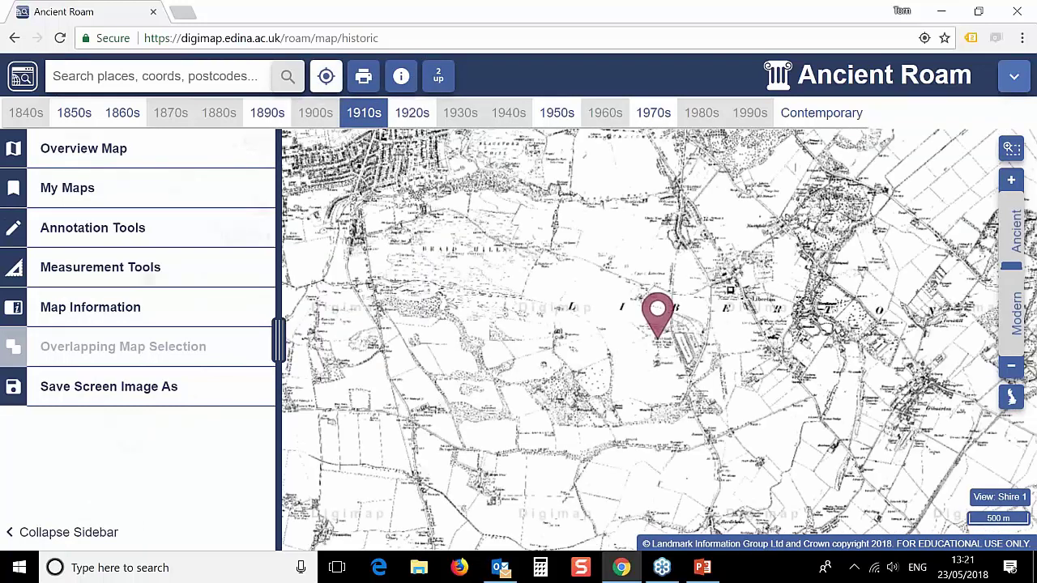
drag(661, 288, 666, 407)
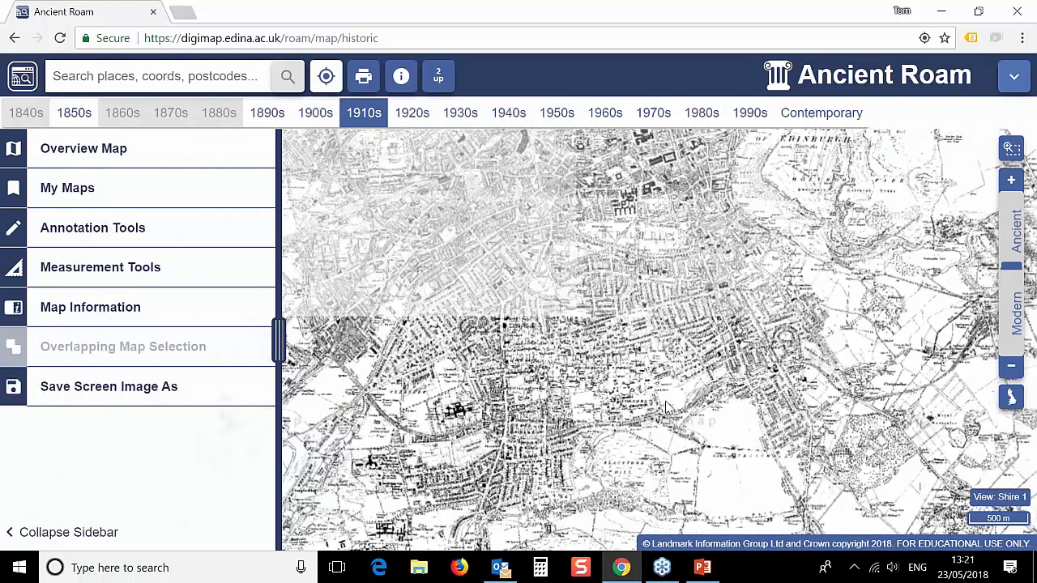
click(409, 78)
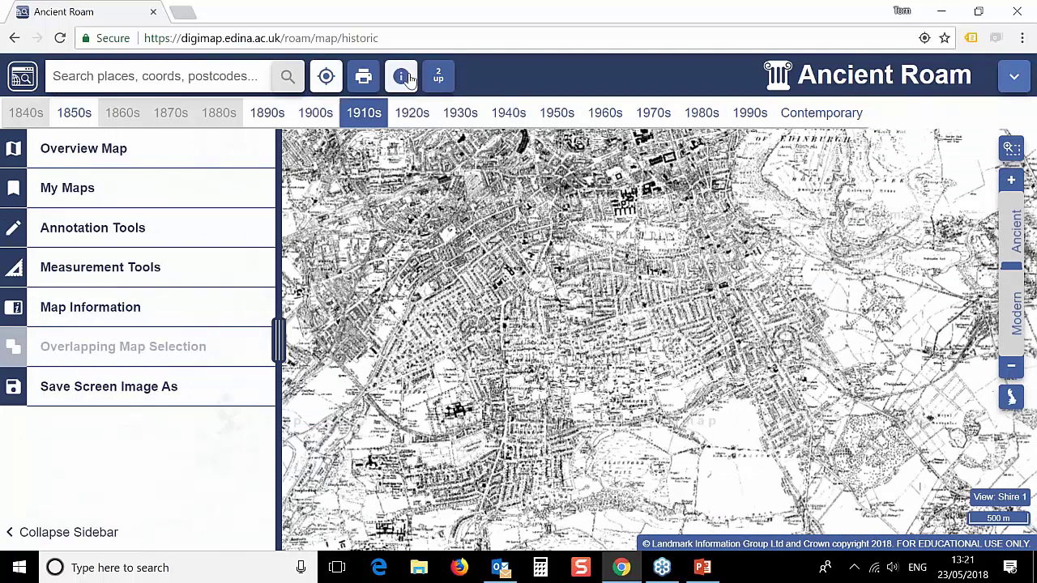
Look up map sheet details at two Edinburgh points, then split into two side-by-side maps.
click(591, 304)
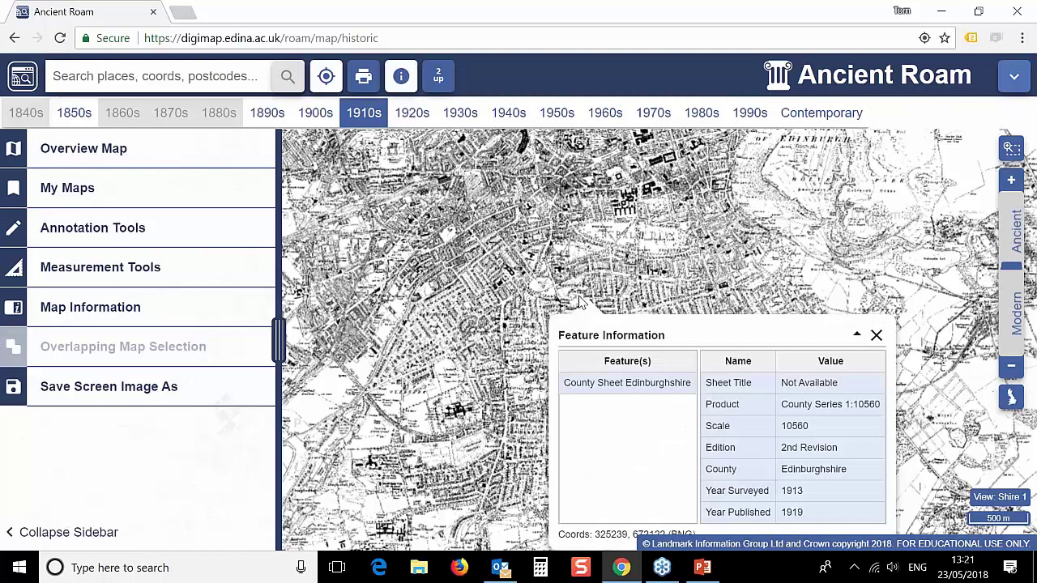
click(451, 215)
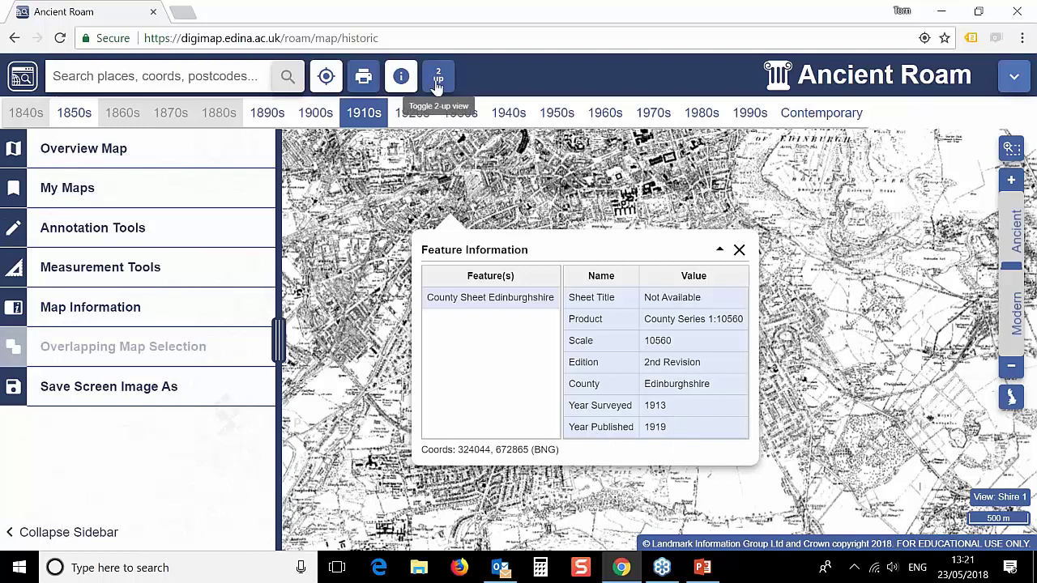
click(438, 76)
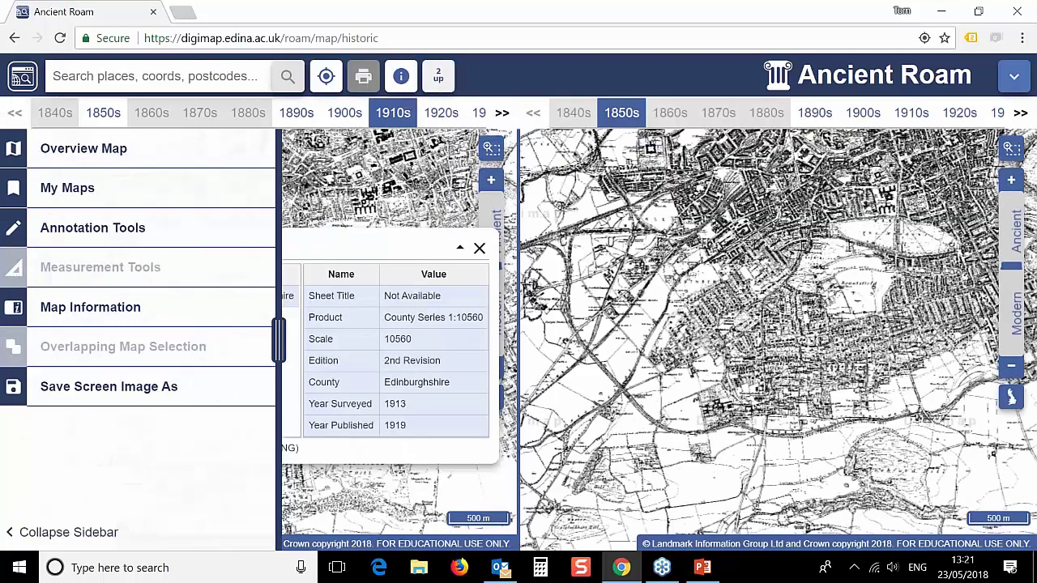
click(479, 248)
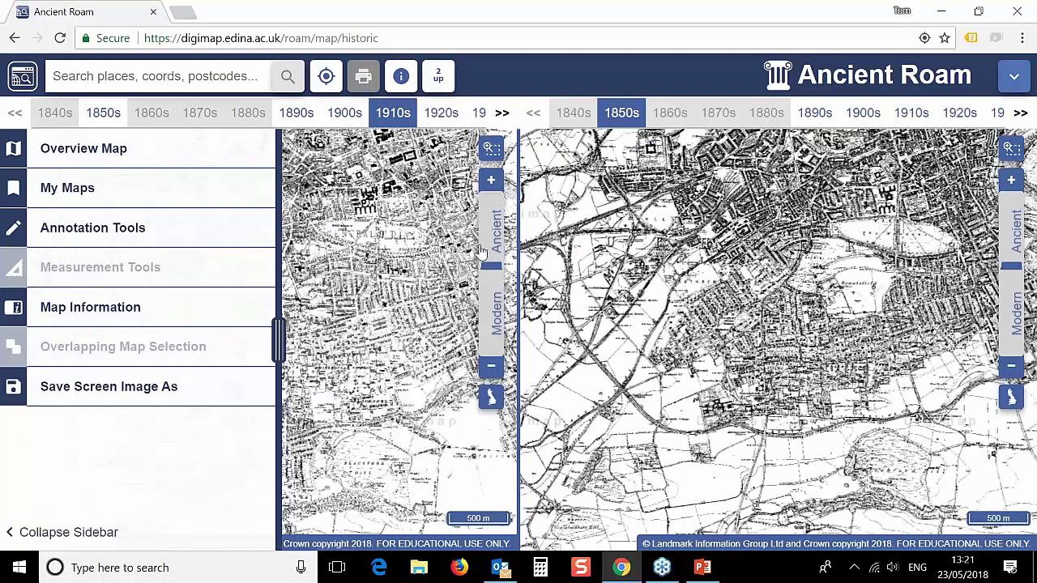
Collapse the sidebar, set the right pane to 1900s and the left to 1850s, centring EDINBURGH.
click(53, 535)
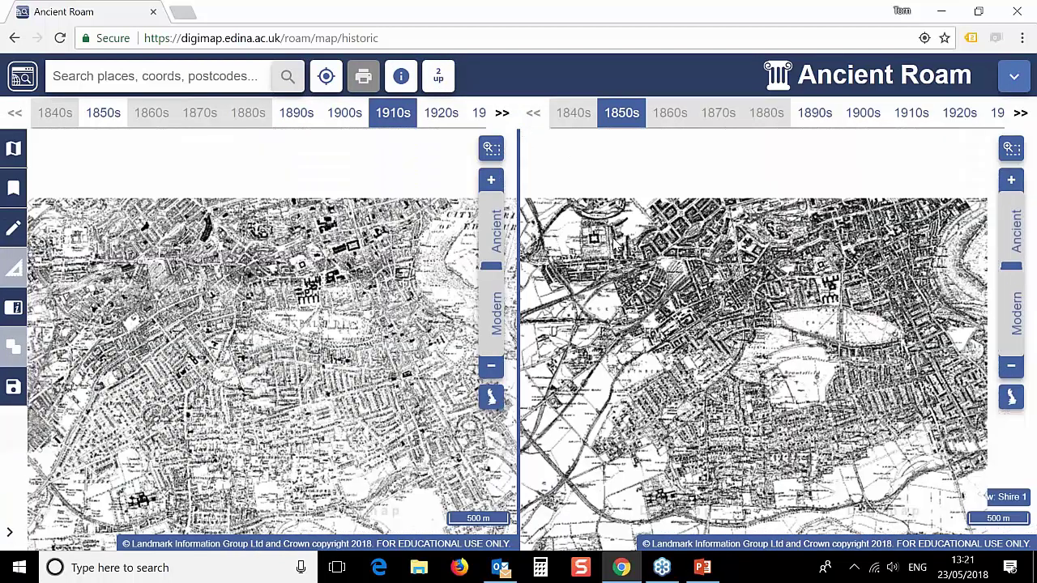
click(815, 113)
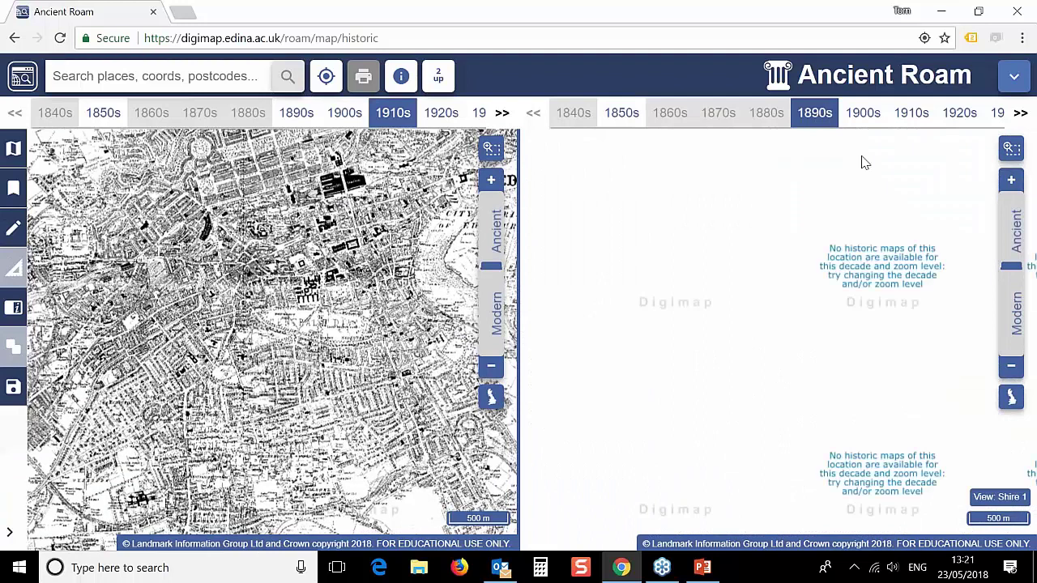
click(865, 114)
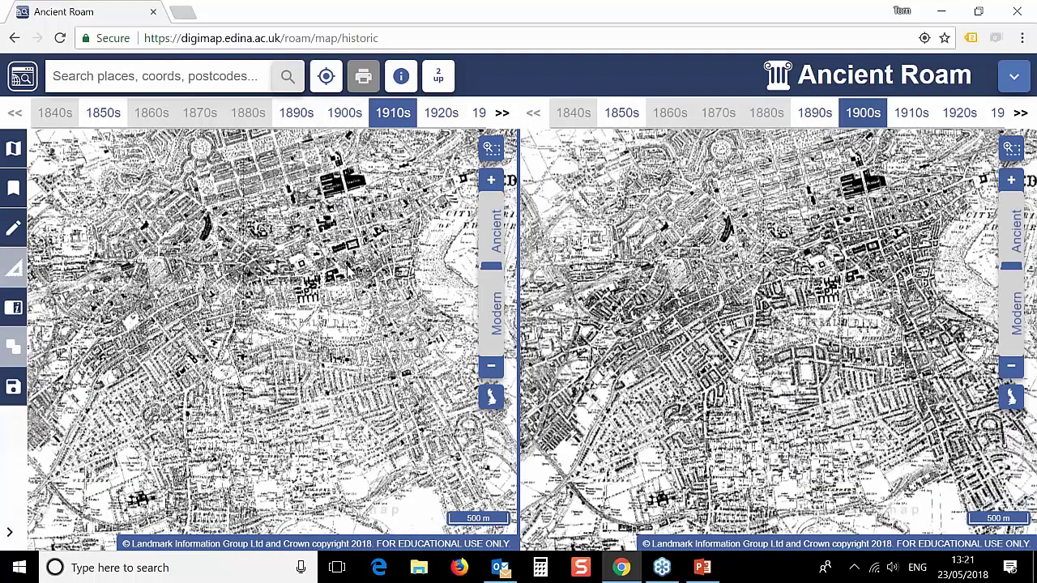
click(103, 114)
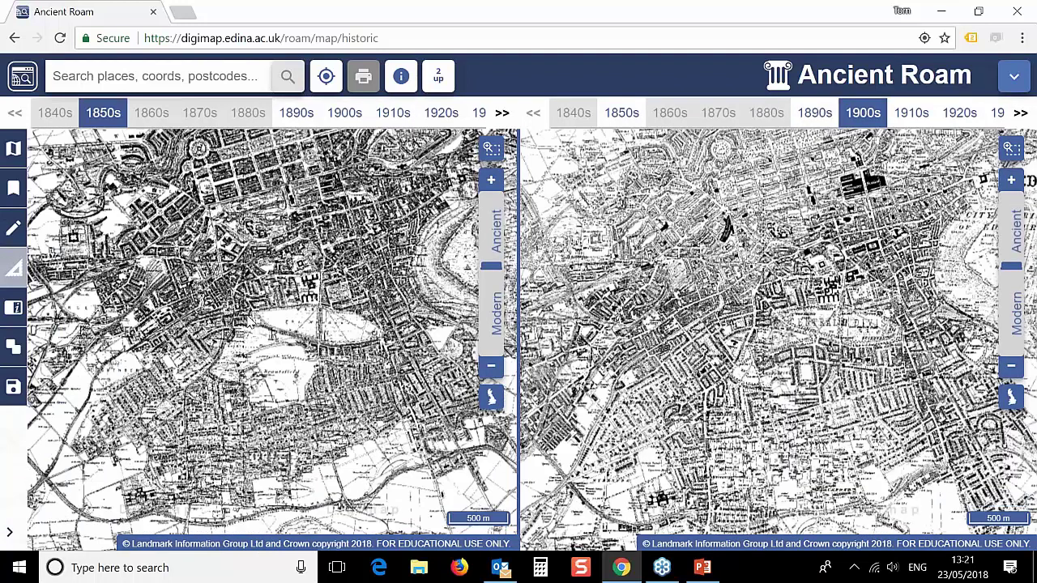
drag(766, 163, 772, 274)
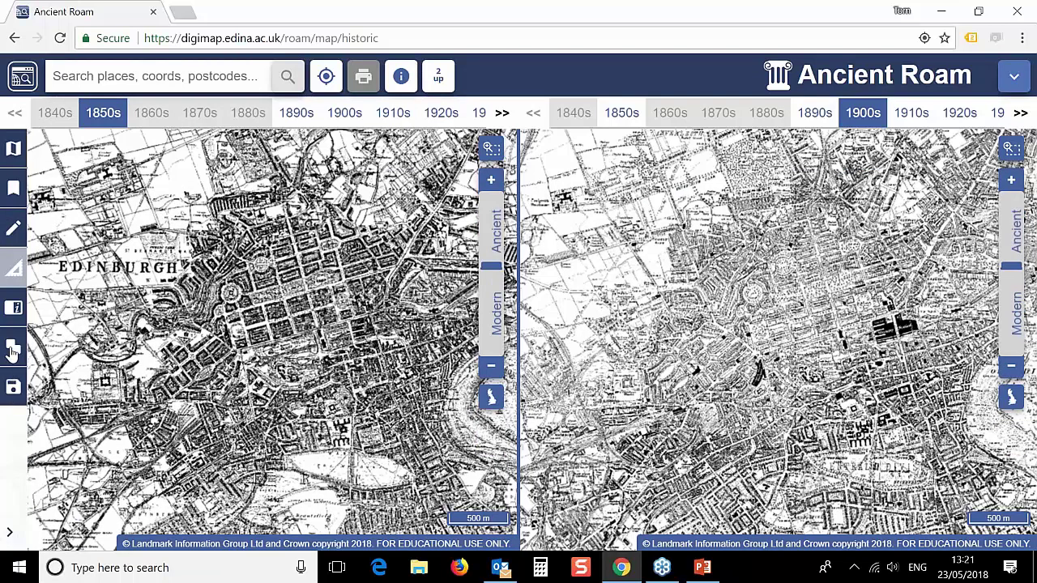
Show the PNG/JPG screen-image options, return to a single 1850s Edinburgh map, and open Overlapping Map Selection.
click(20, 393)
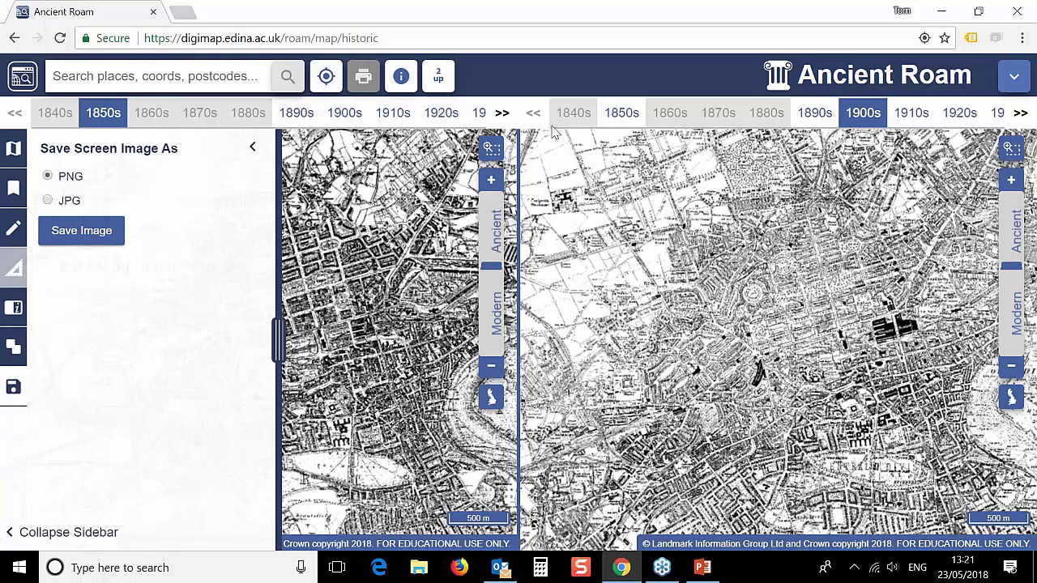
click(439, 76)
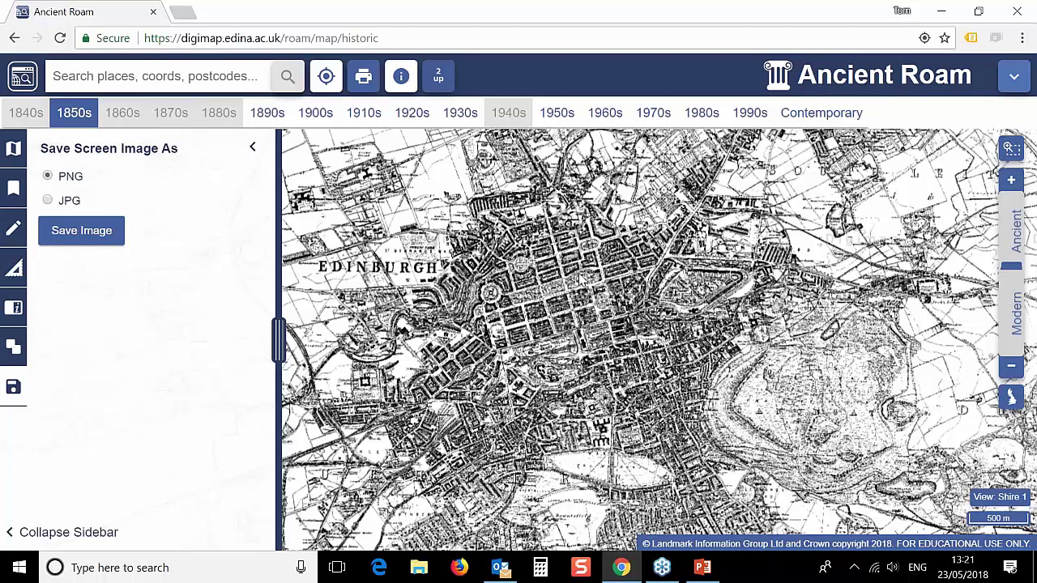
drag(451, 265, 620, 255)
click(13, 346)
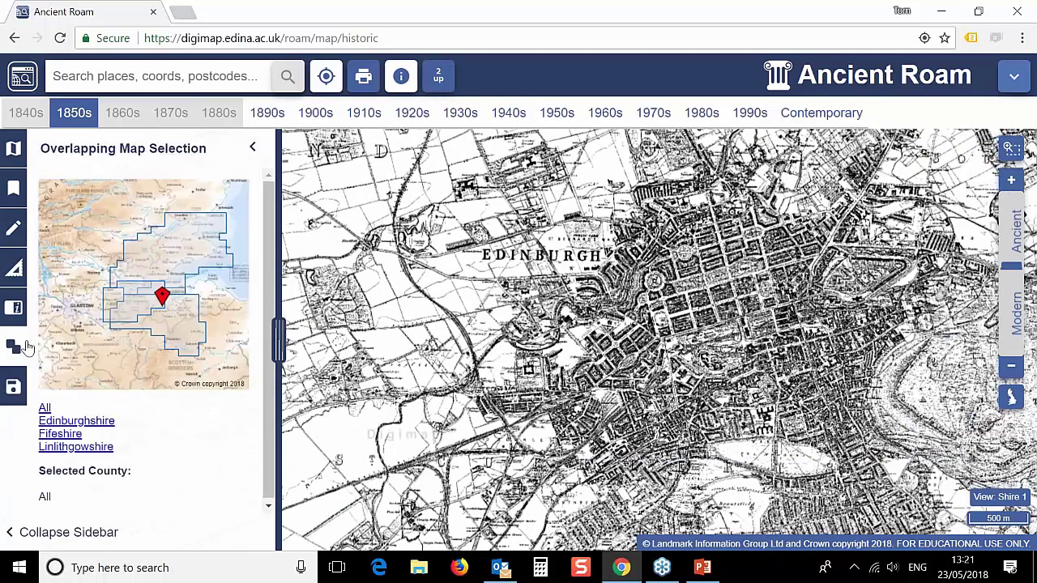
Pan west toward Cramond and limit the overlapping 1850s sheets to Edinburghshire.
key(Left)
key(Left)
key(Left)
key(Left)
key(Up)
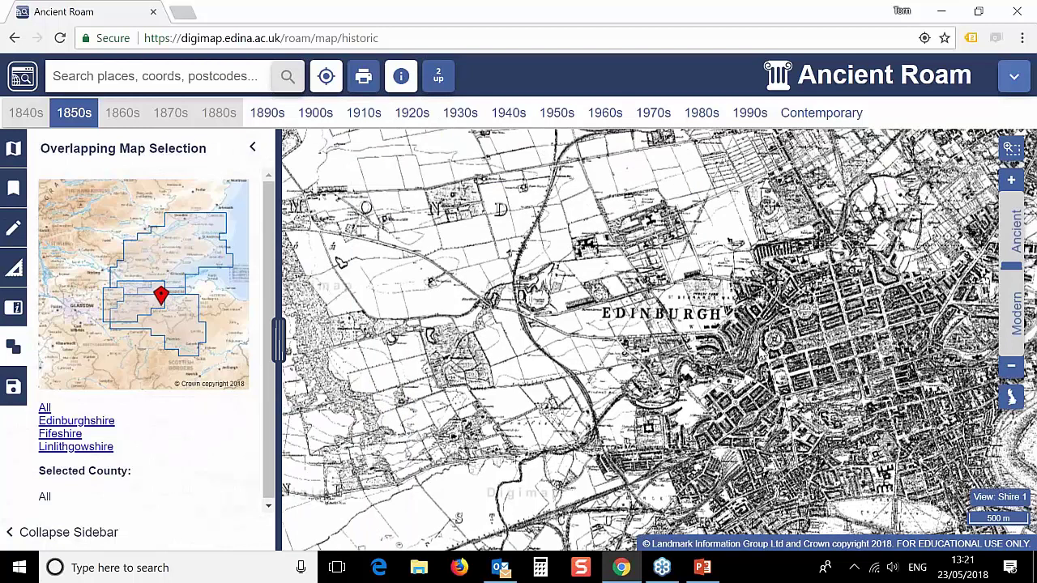
key(Left)
key(Left)
key(Up)
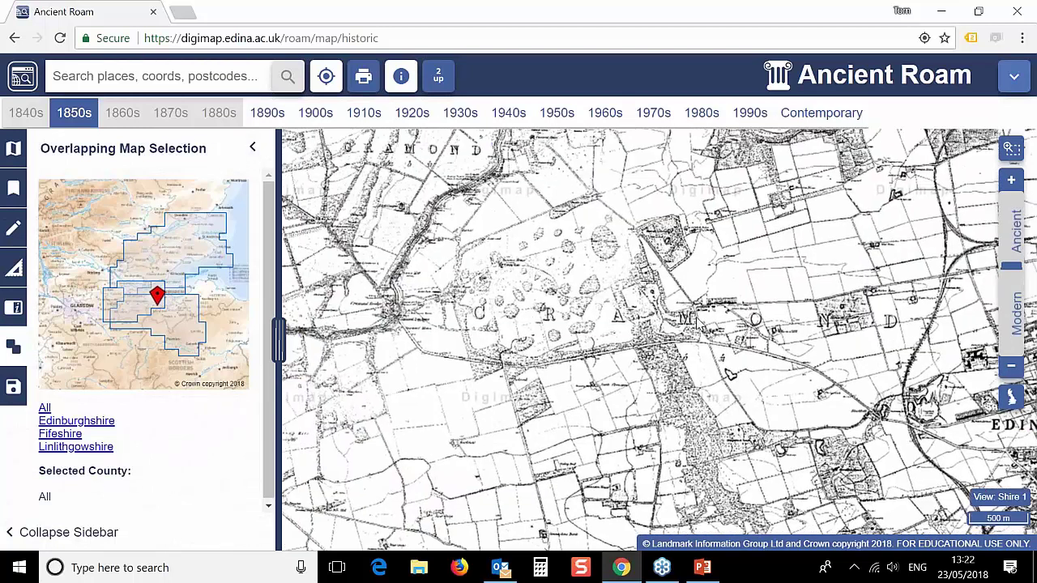
key(Left)
key(Up)
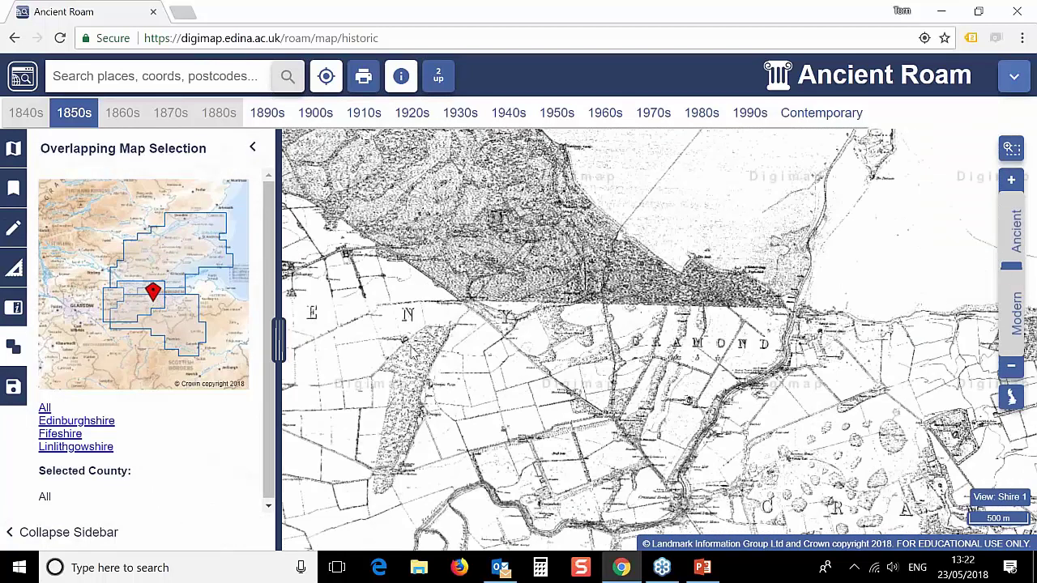
click(76, 422)
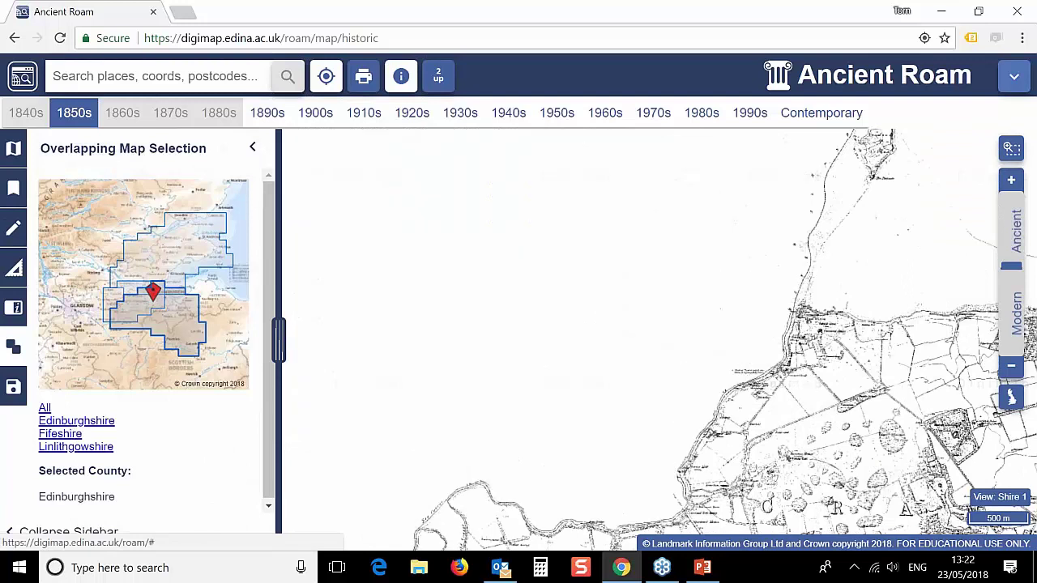
drag(907, 358, 636, 393)
drag(505, 317, 596, 371)
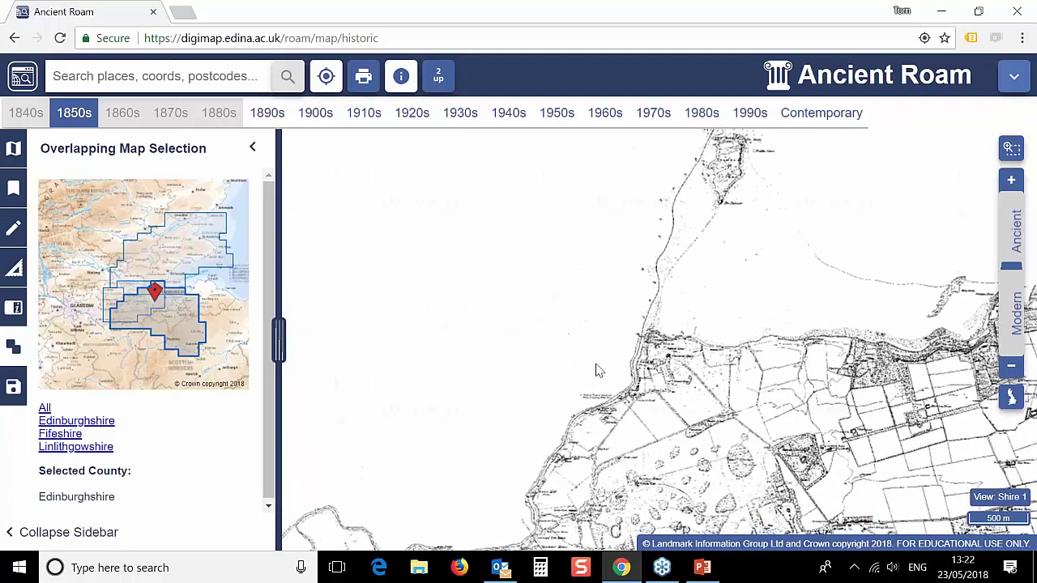
Try the Linlithgowshire sheets, then set Selected County to All and centre Cramond.
click(58, 447)
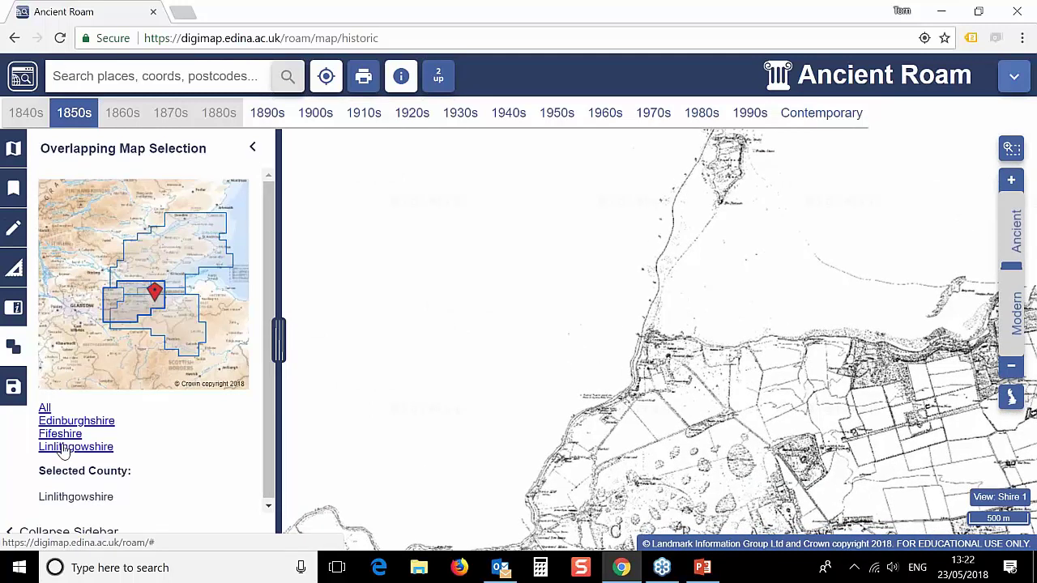
mouse_move(352, 259)
mouse_down()
mouse_move(376, 287)
mouse_move(557, 353)
mouse_up()
drag(794, 415, 697, 340)
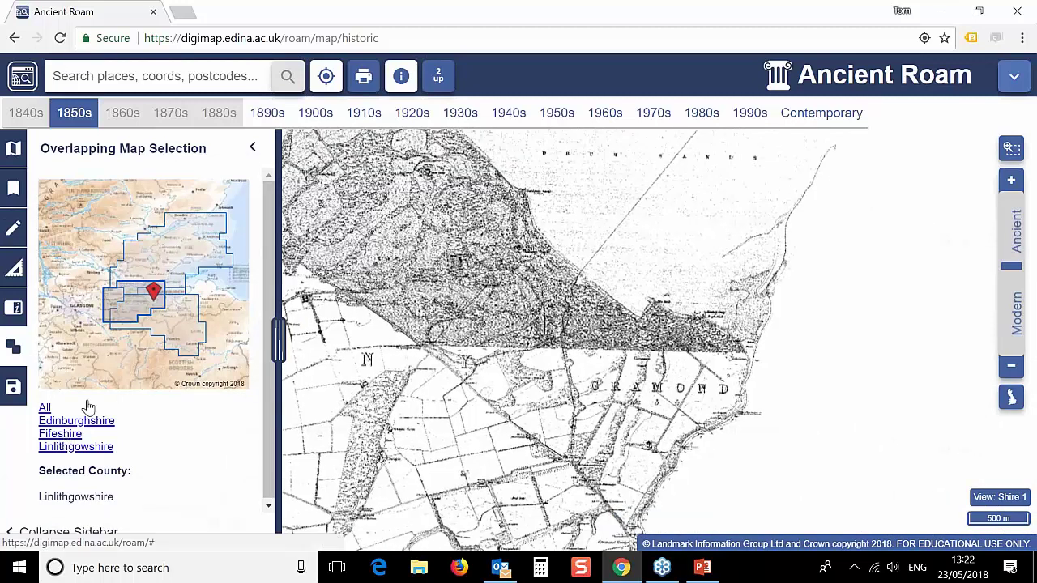
click(45, 409)
drag(887, 473, 688, 367)
drag(704, 416, 614, 300)
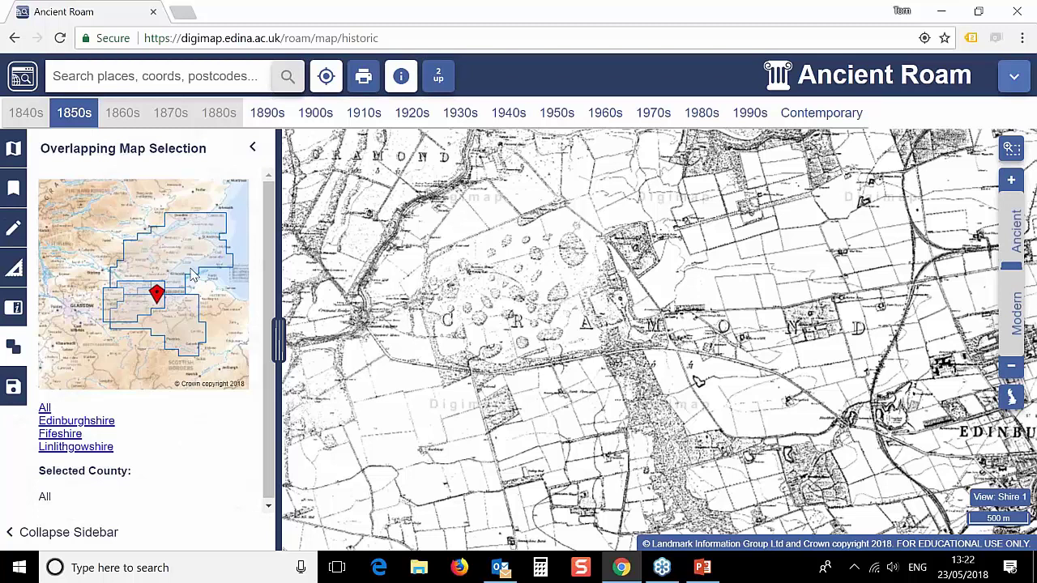
Go from the Digimap home page to Geology > Geology Roam.
click(23, 76)
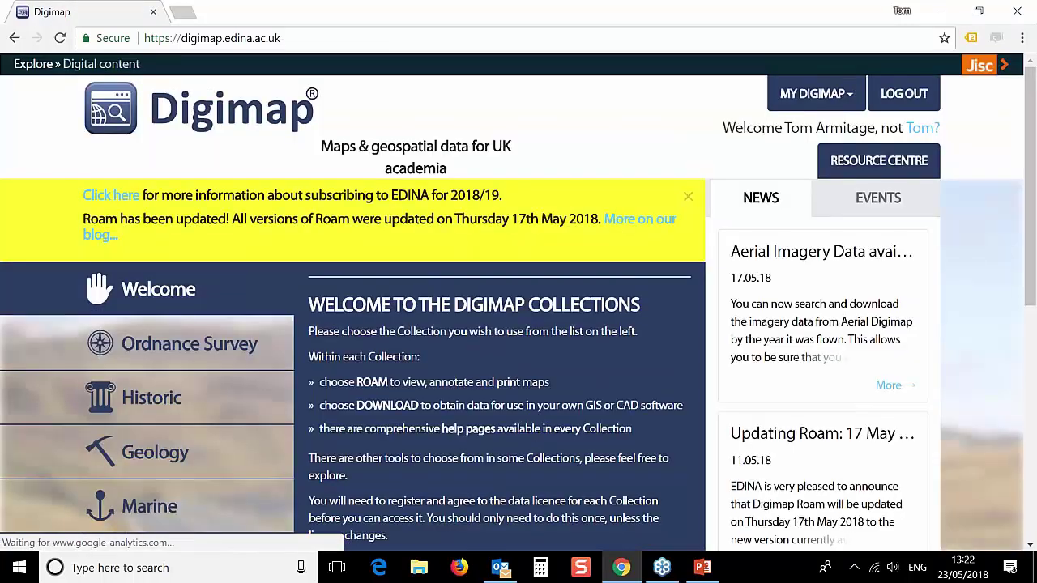
scroll(222, 449, down, 2)
click(192, 301)
click(421, 198)
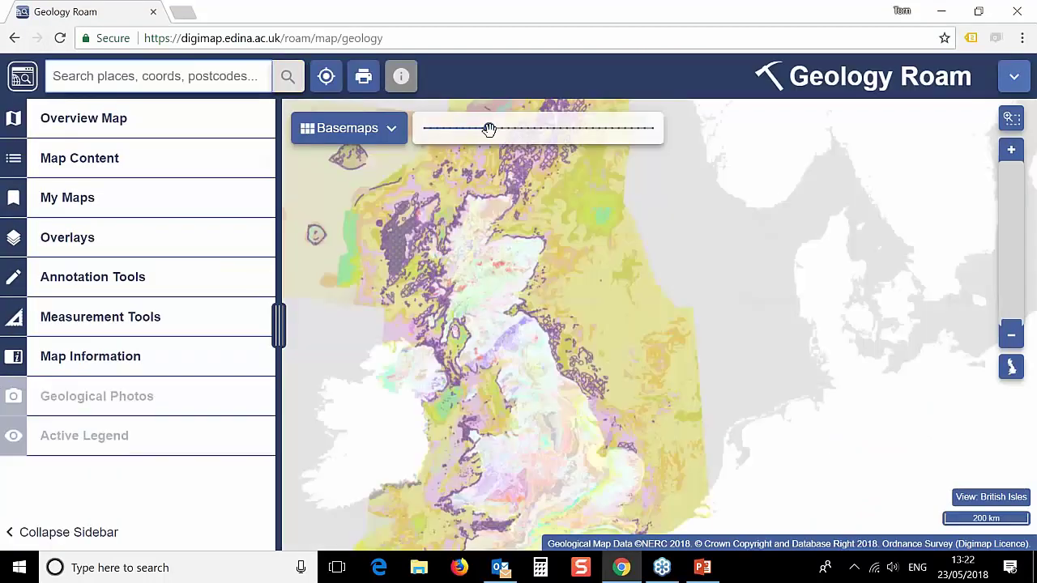
Zoom into north-east England and fade the geology layer to near 0 opacity.
drag(489, 128, 673, 163)
scroll(525, 387, up, 4)
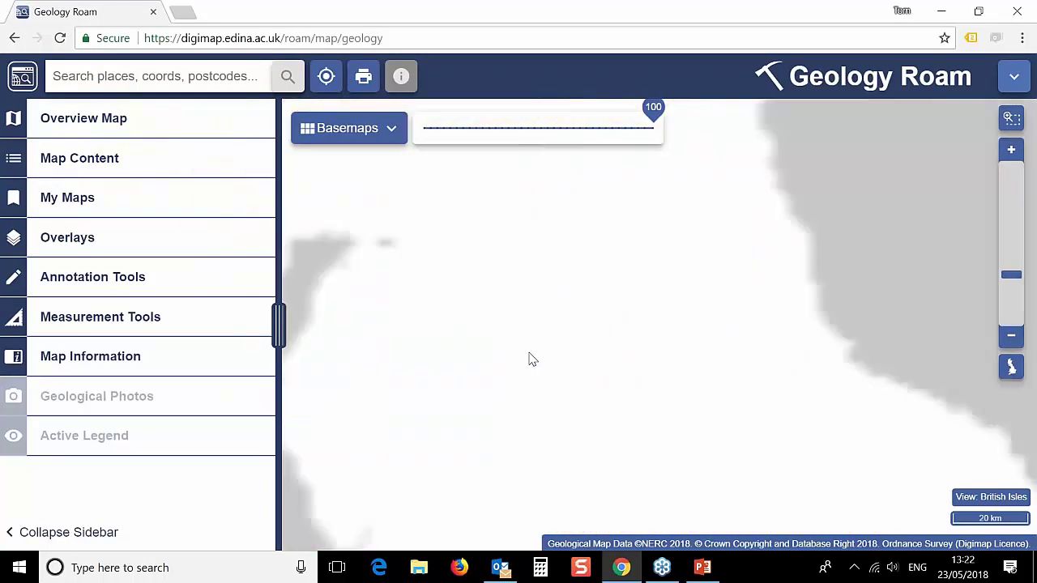
drag(653, 127, 432, 129)
click(376, 134)
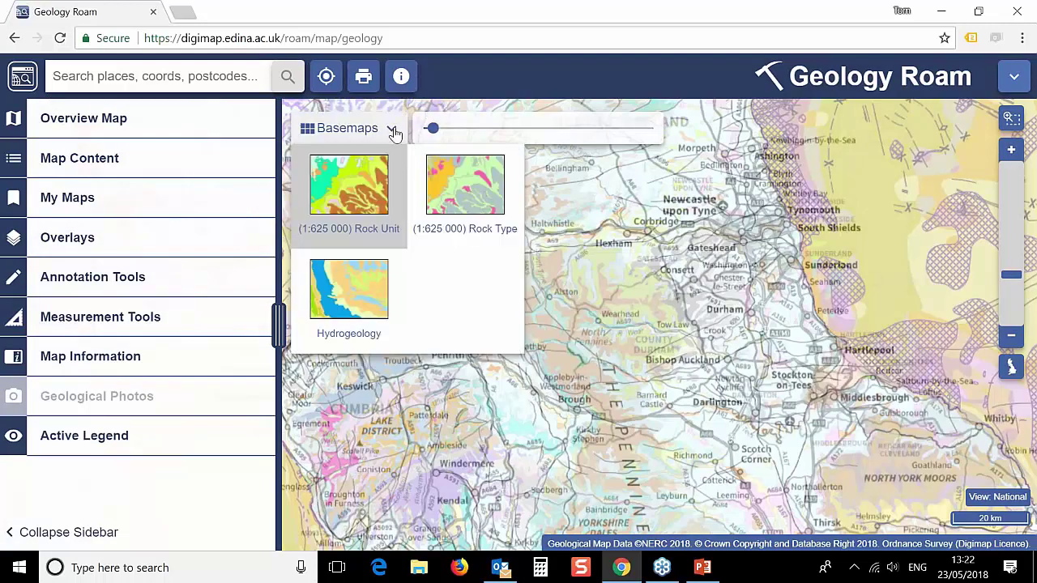
Switch the Geology Roam basemap to Soil Calcium Carbonate.
click(395, 133)
scroll(671, 310, up, 1)
scroll(671, 310, up, 3)
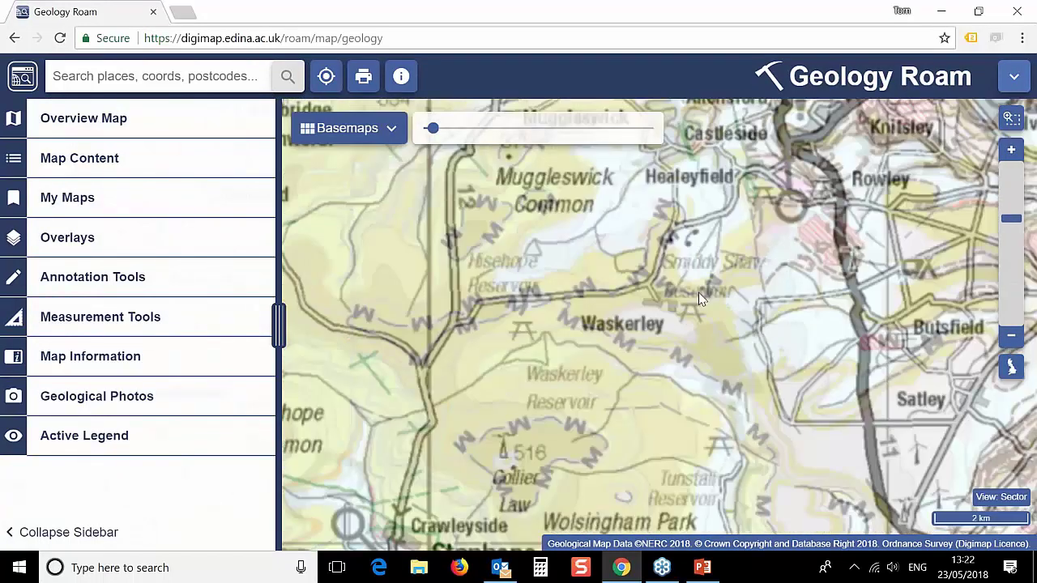
scroll(698, 294, up, 2)
scroll(696, 301, down, 1)
click(387, 128)
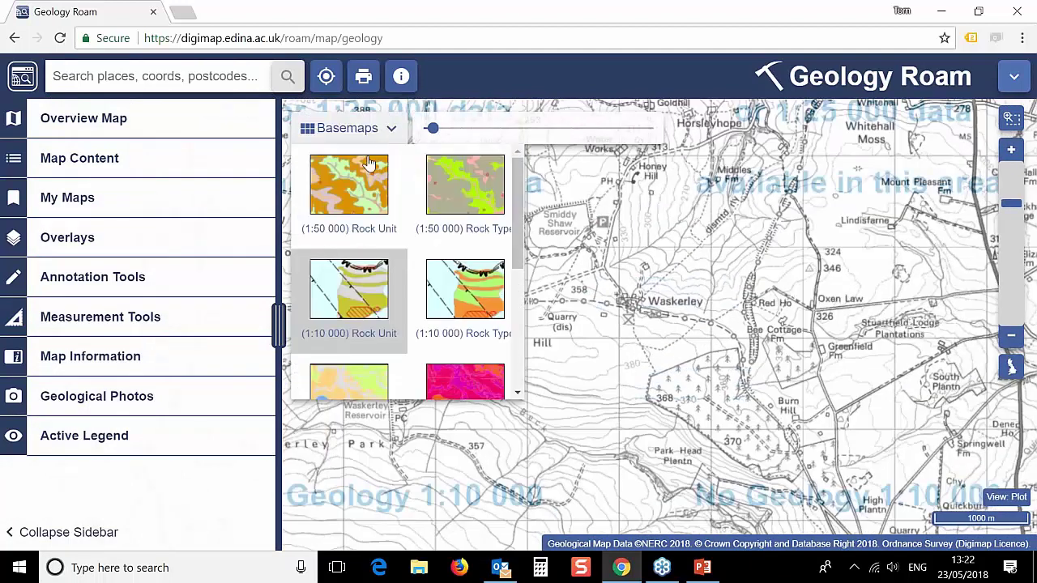
drag(522, 227, 530, 301)
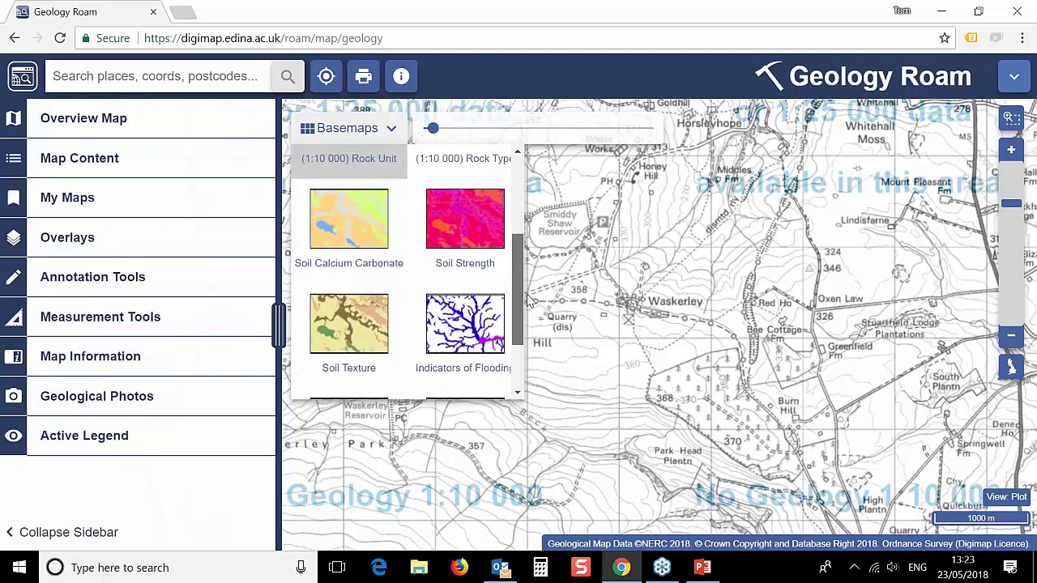
click(347, 232)
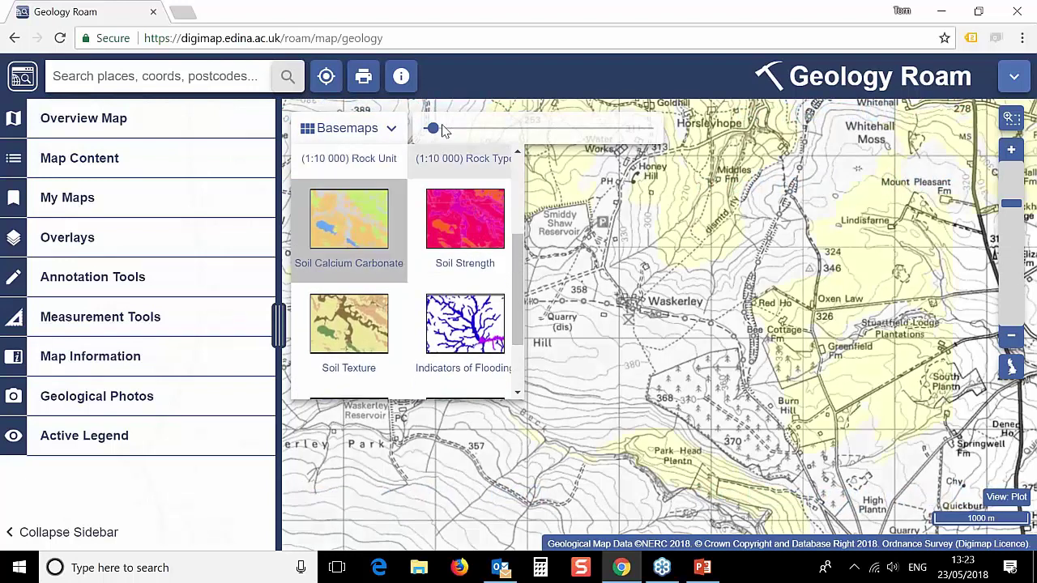
Raise the soil layer opacity to about 76 and pan south to Castleside and Muggleswick.
drag(432, 128, 576, 149)
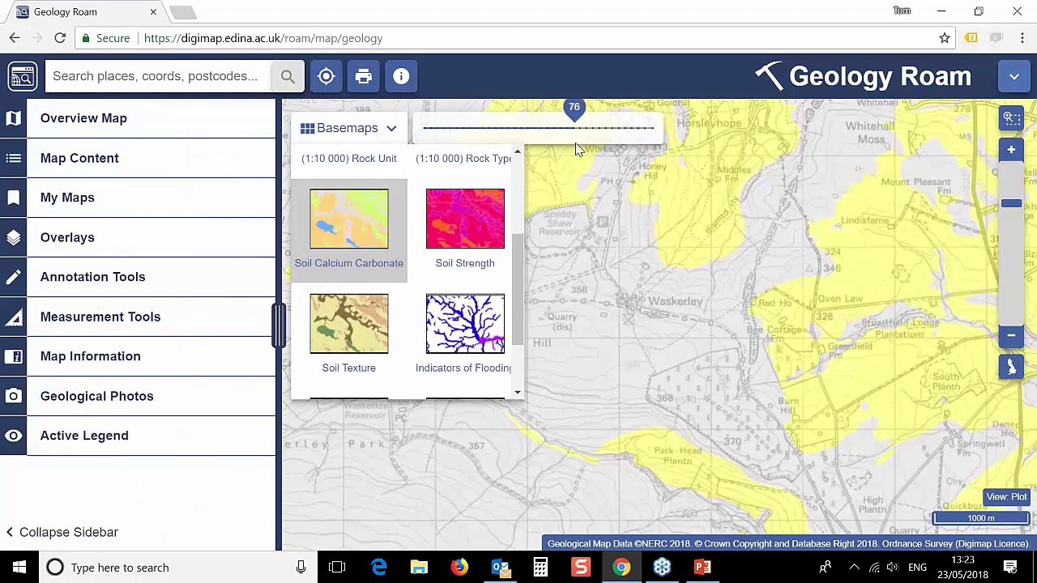
click(392, 130)
drag(759, 300, 609, 440)
drag(713, 316, 543, 372)
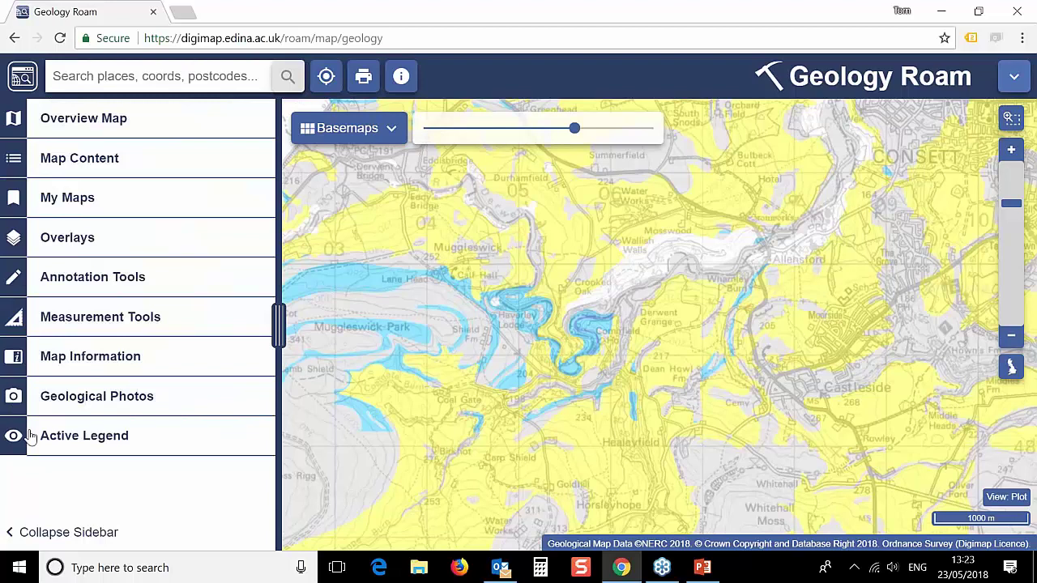
In Active Legend, expand Soil Parent Material and highlight the Variably High (1-50%) areas.
click(71, 439)
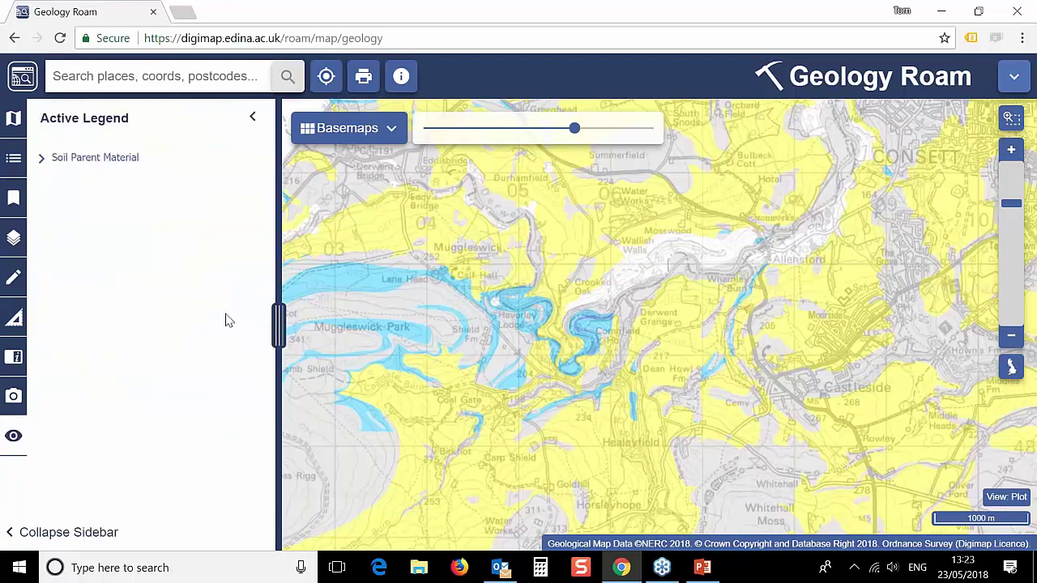
click(40, 159)
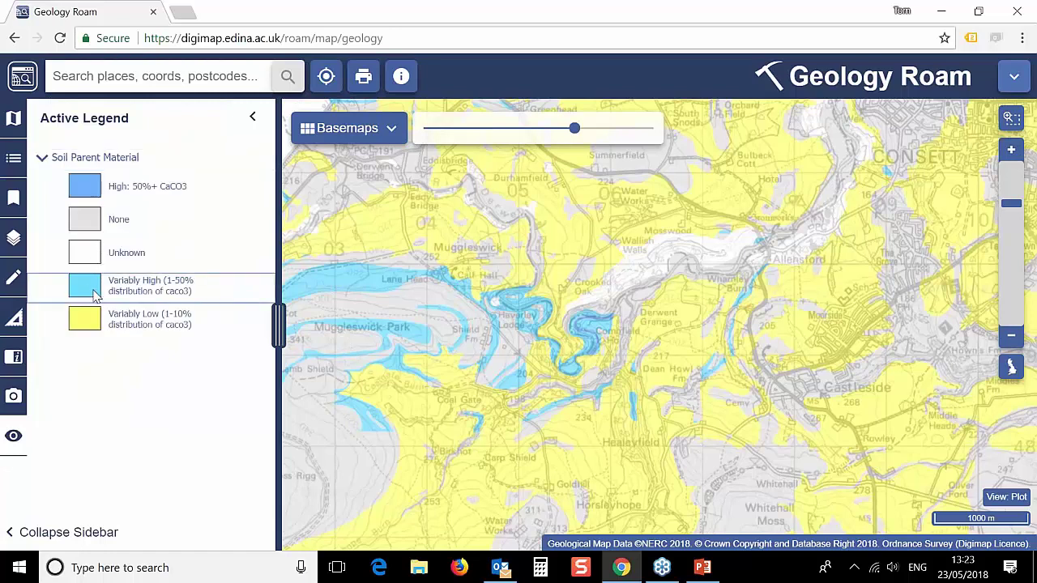
click(142, 293)
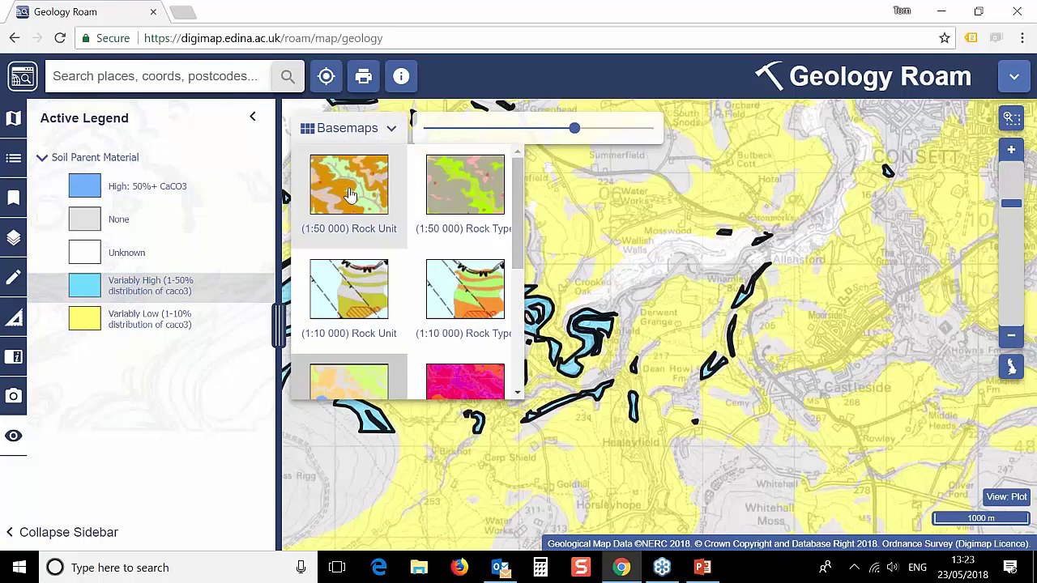
Apply the 1:50 000 Rock Unit basemap and expand the Bedrock legend.
click(354, 188)
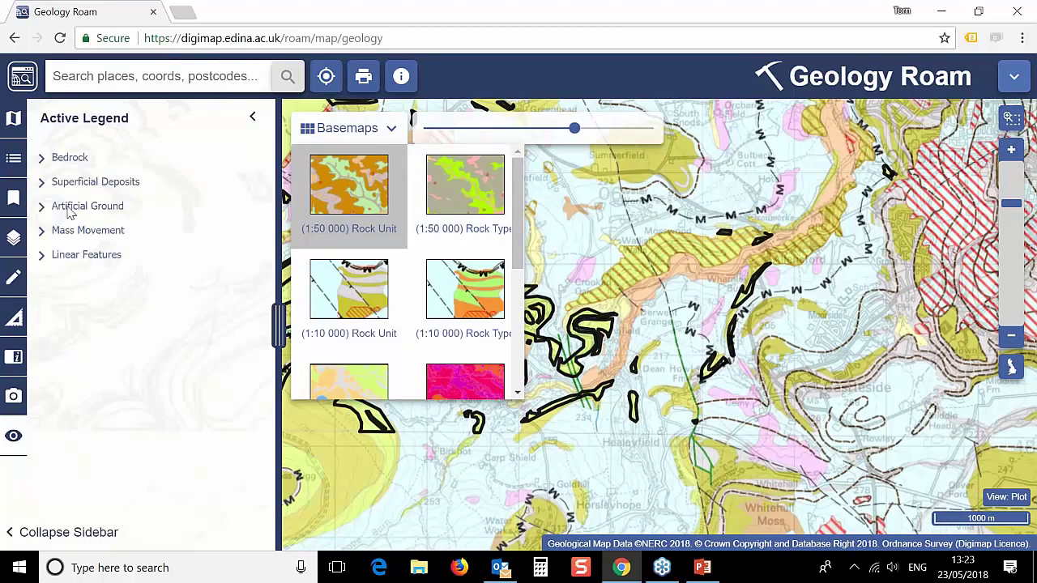
click(57, 157)
scroll(174, 300, down, 3)
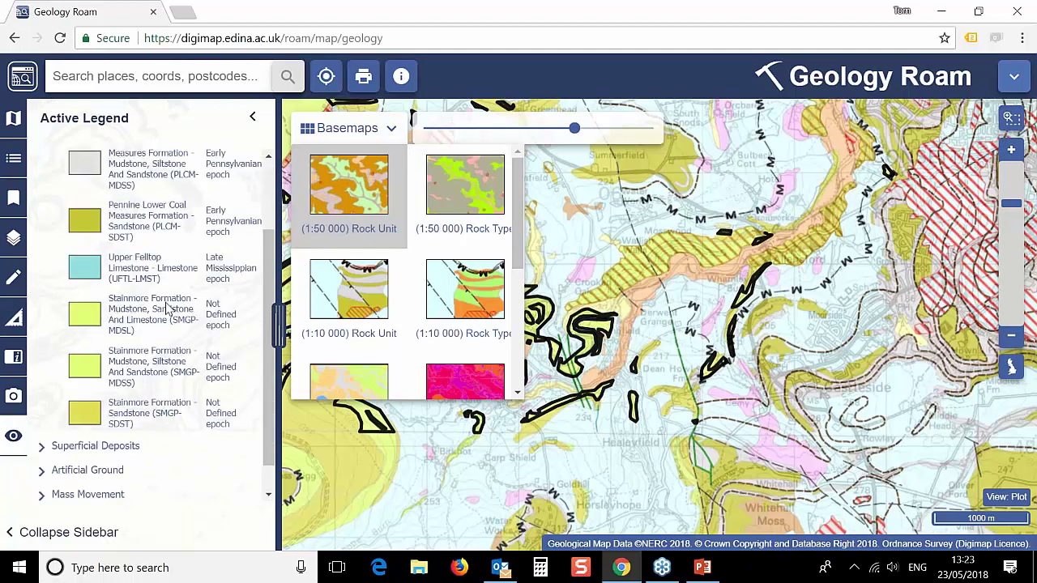
scroll(177, 300, up, 1)
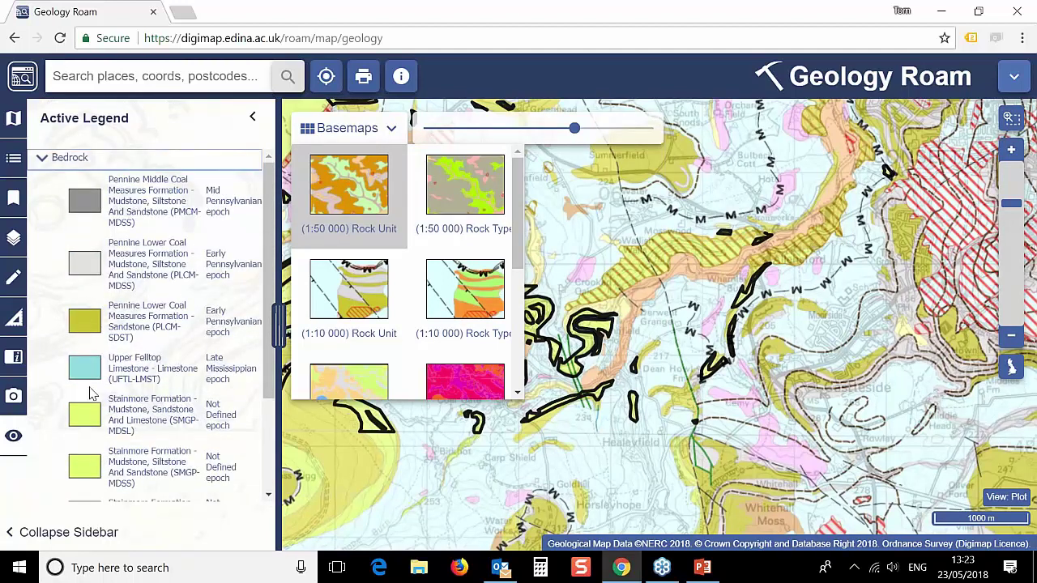
click(385, 136)
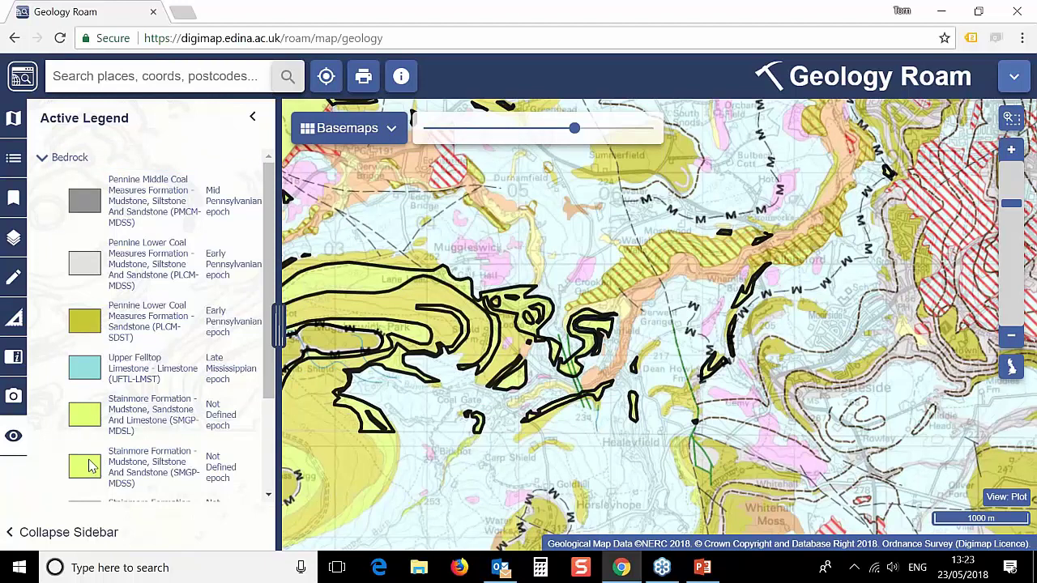
Highlight the Stainmore SMGP-MDSS, SMGP-MDSL and Pennine PLCM-MDSS units, then return to Digimap home.
click(90, 462)
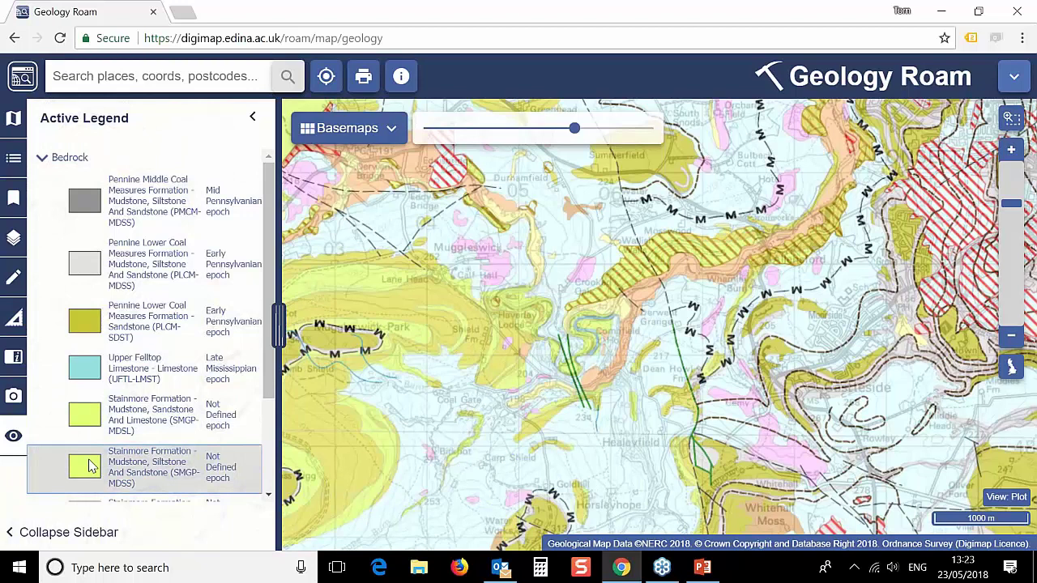
click(86, 417)
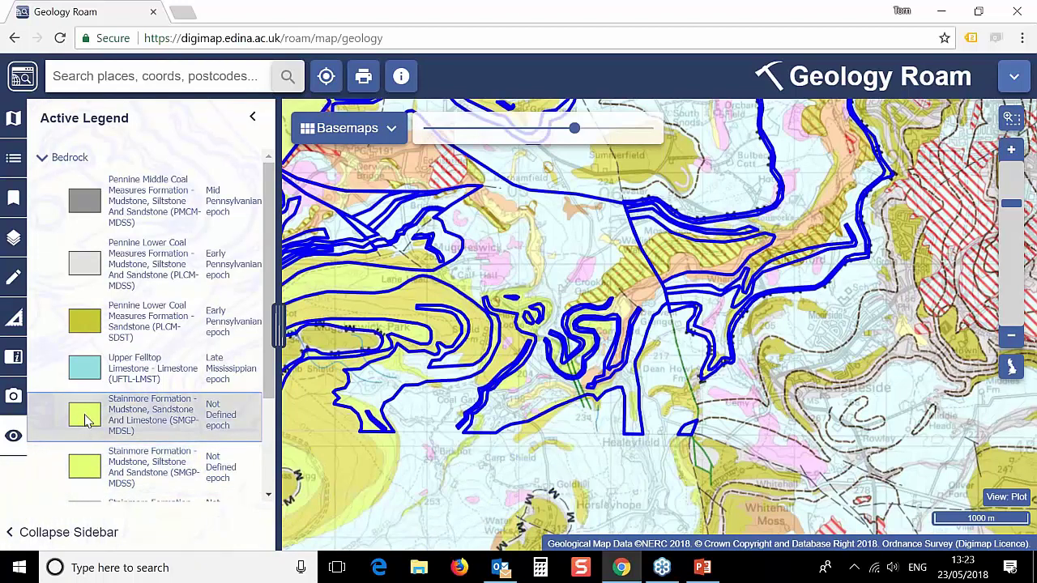
click(778, 460)
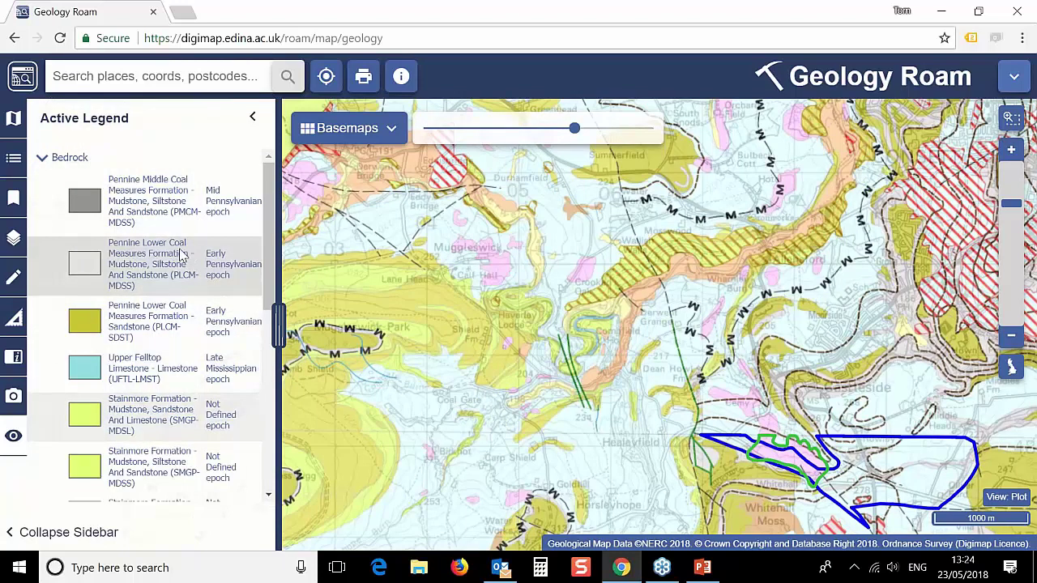
click(42, 159)
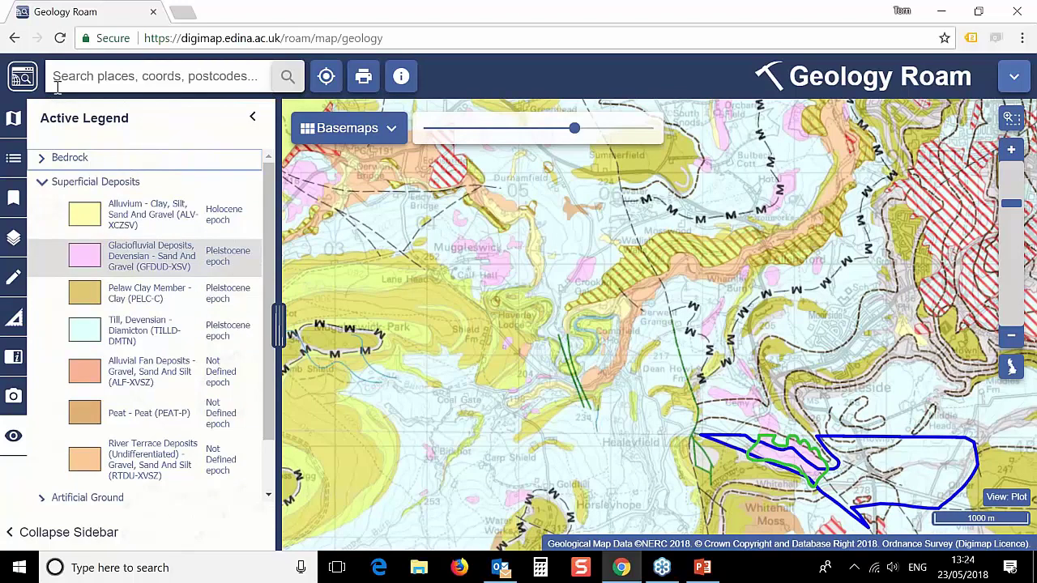
click(23, 79)
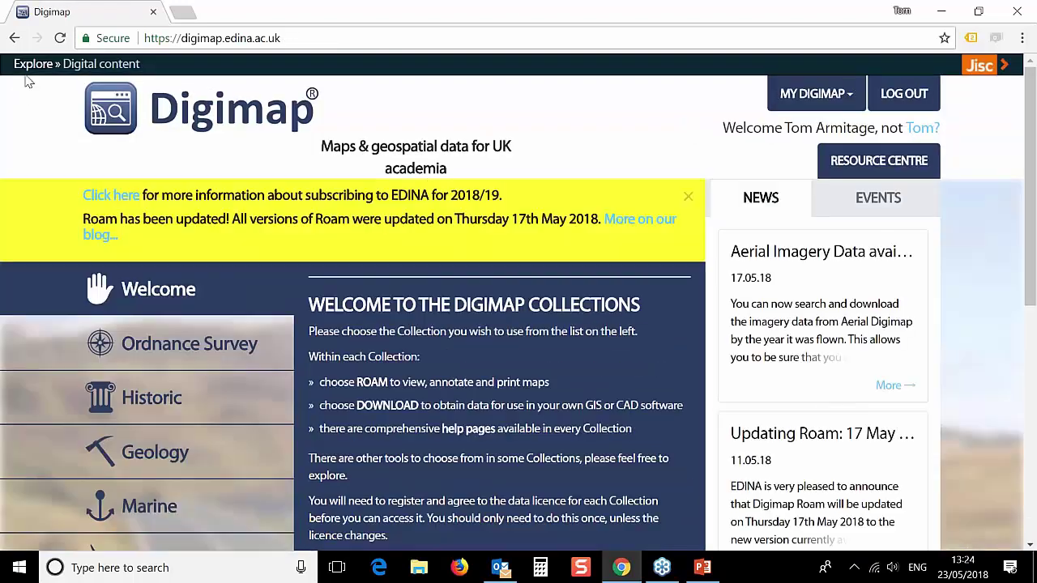
Switch from the Digimap home page to PowerPoint's slide 11, Improvements.
scroll(268, 348, down, 3)
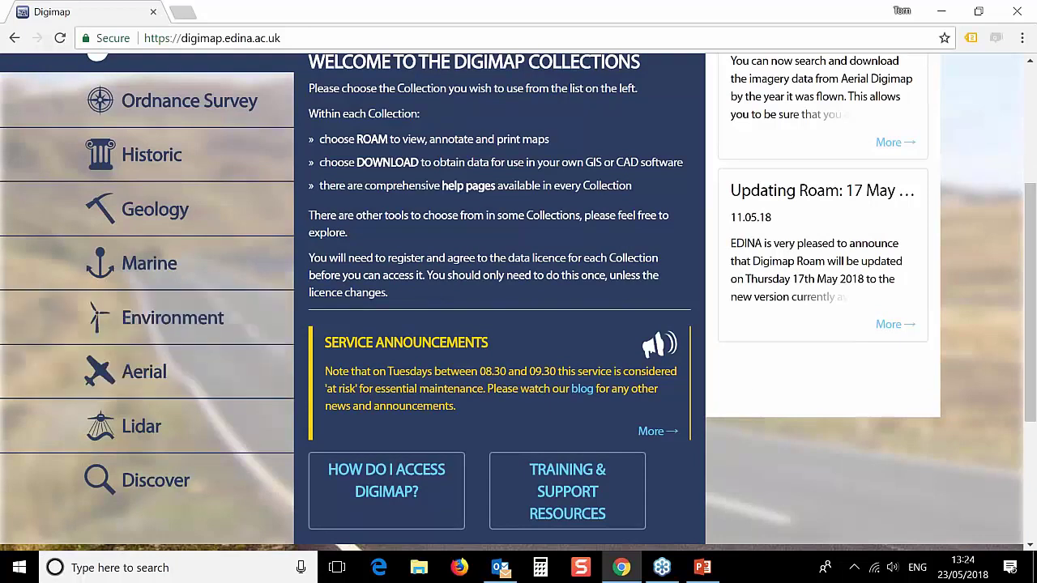
key(alt+Tab)
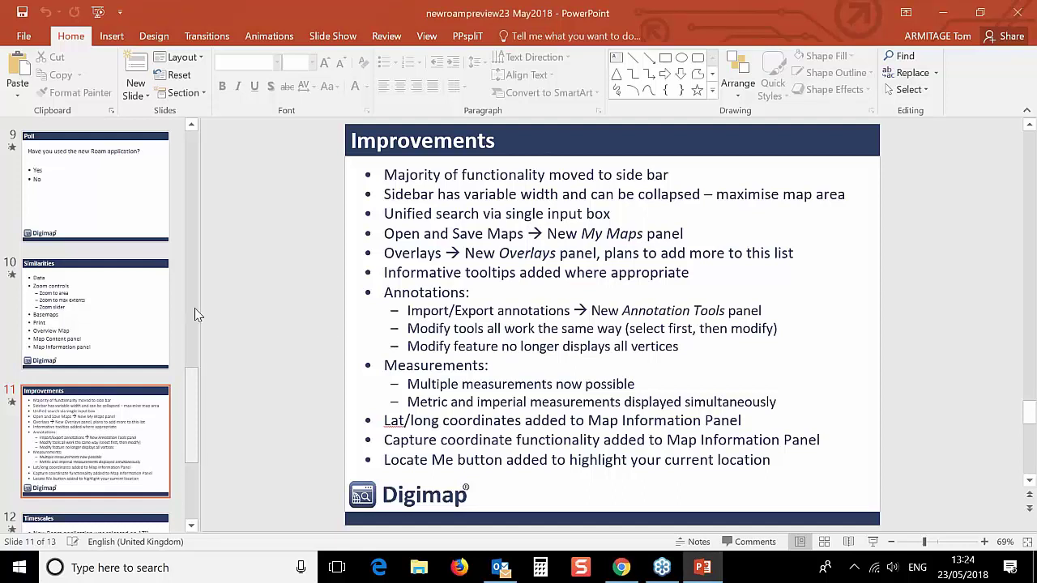
Run the slideshow from the beginning through to Feedback, then step back to Timescales.
click(99, 13)
click(492, 210)
click(494, 209)
click(497, 209)
click(498, 209)
click(497, 209)
click(498, 209)
click(498, 209)
click(498, 204)
click(498, 204)
click(499, 204)
click(499, 209)
right_click(499, 205)
click(527, 226)
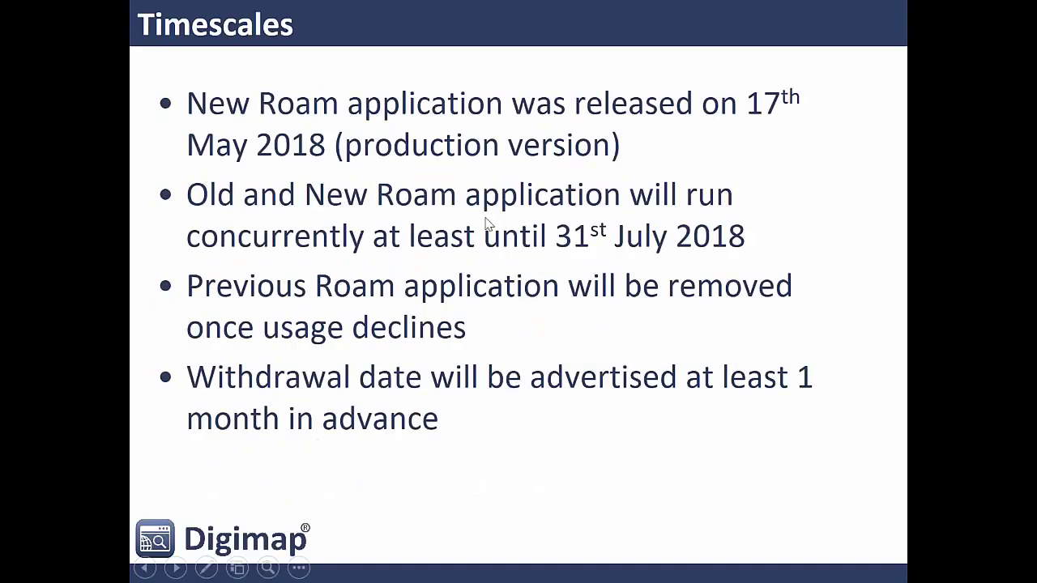